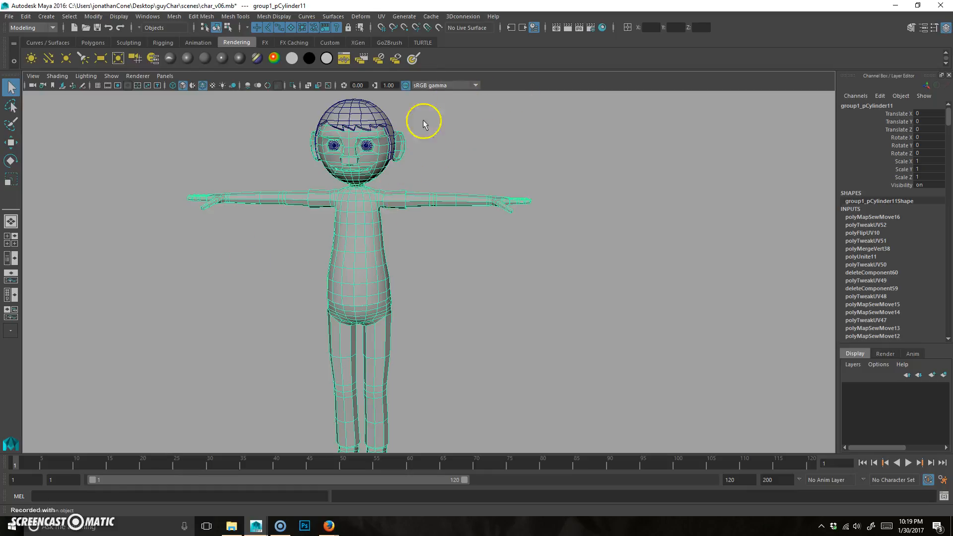
mouse_move(606, 257)
left_mouse_down("alt")
mouse_move(569, 264)
mouse_move(598, 255)
left_mouse_up("alt")
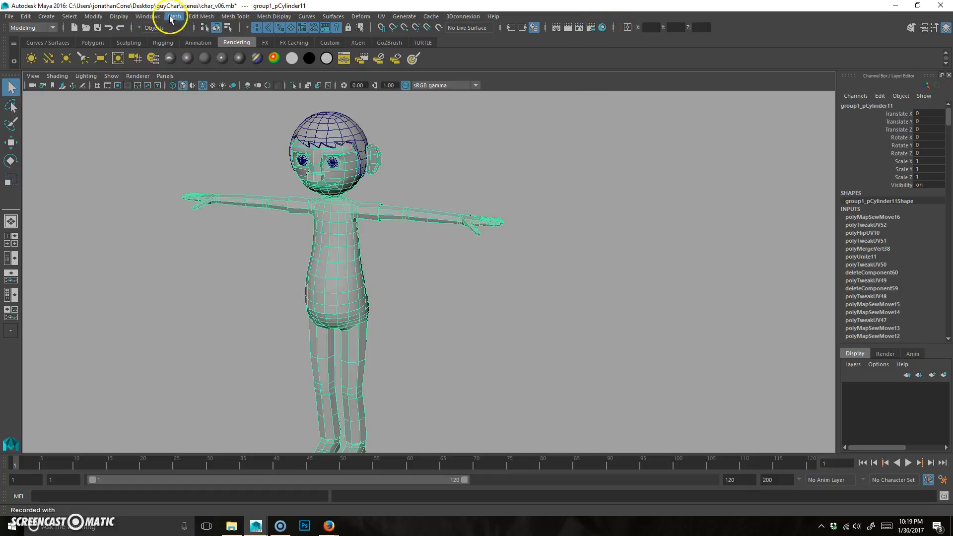
left_click(147, 18)
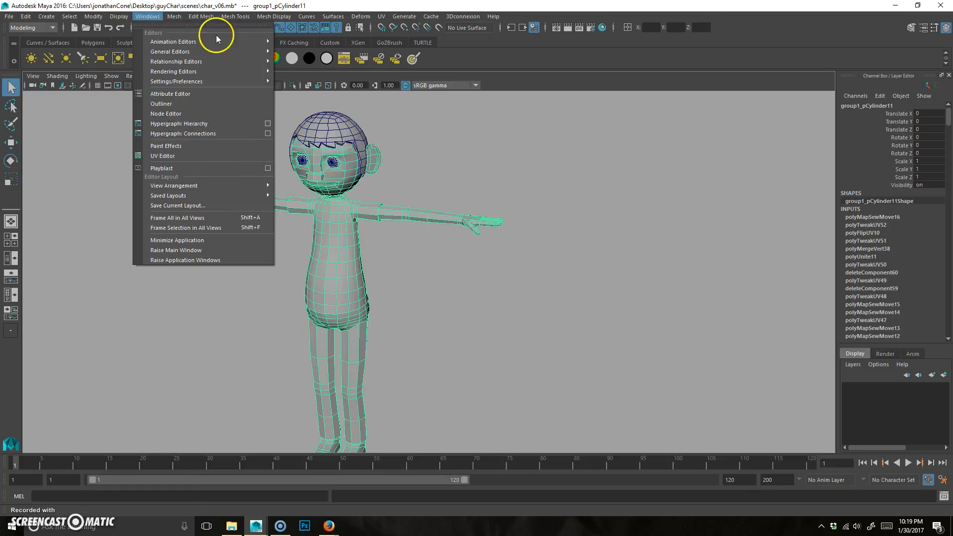
mouse_move(204, 71)
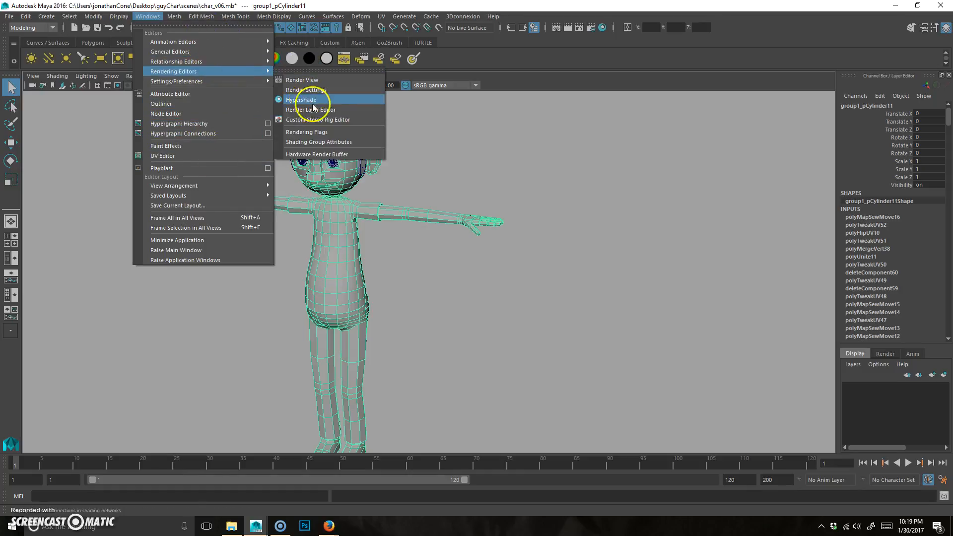
left_click(393, 223)
Assign a new Blinn material to the character's body mesh.
right_click(341, 208)
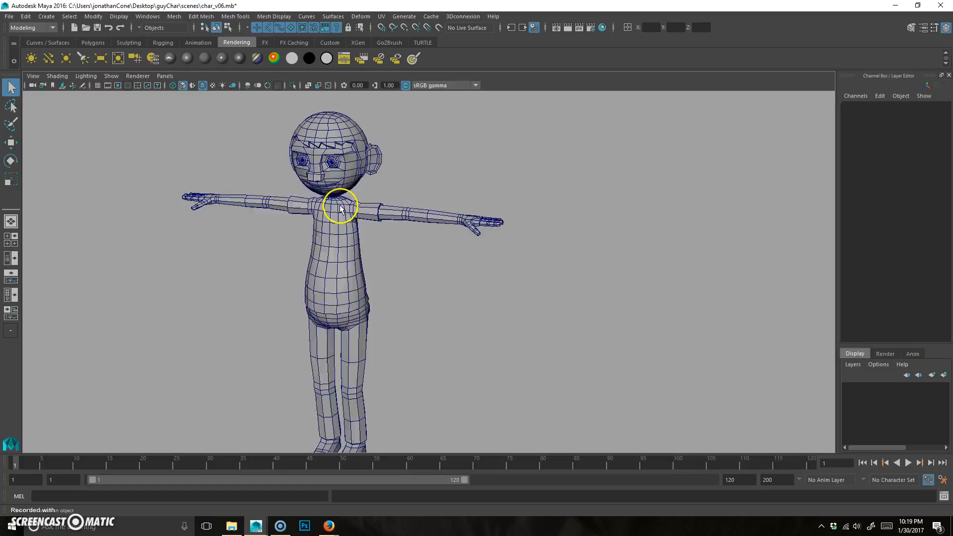
left_click(343, 212)
right_click(342, 212)
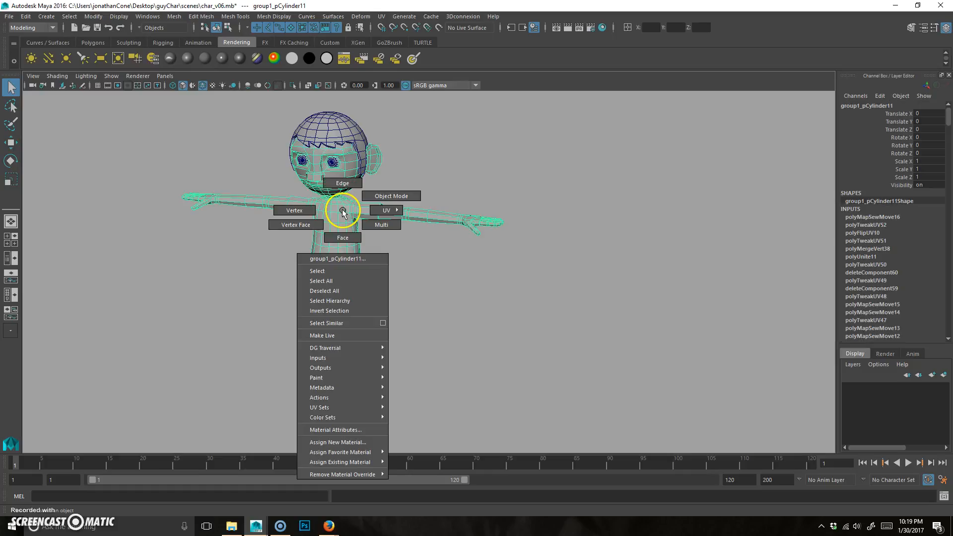
left_click(362, 442)
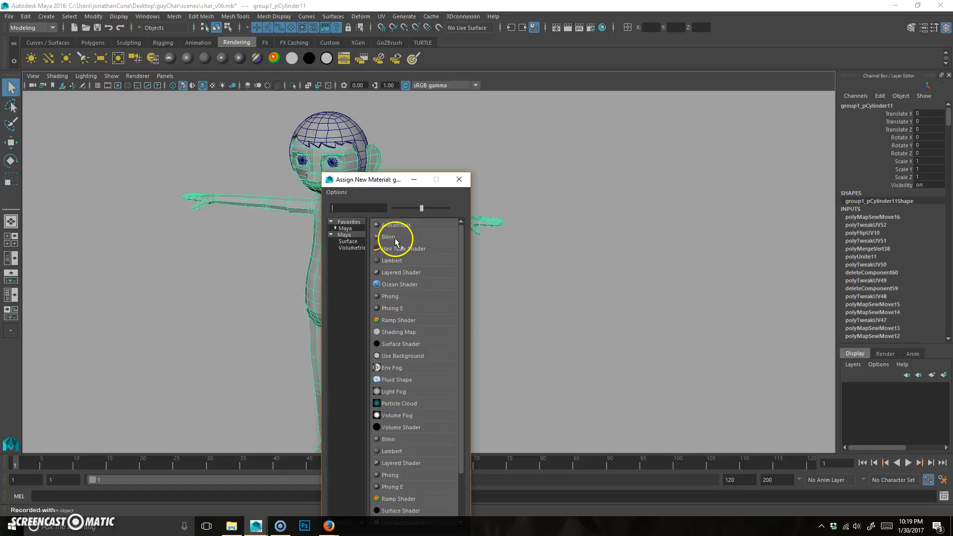
left_click(396, 241)
left_click(922, 92)
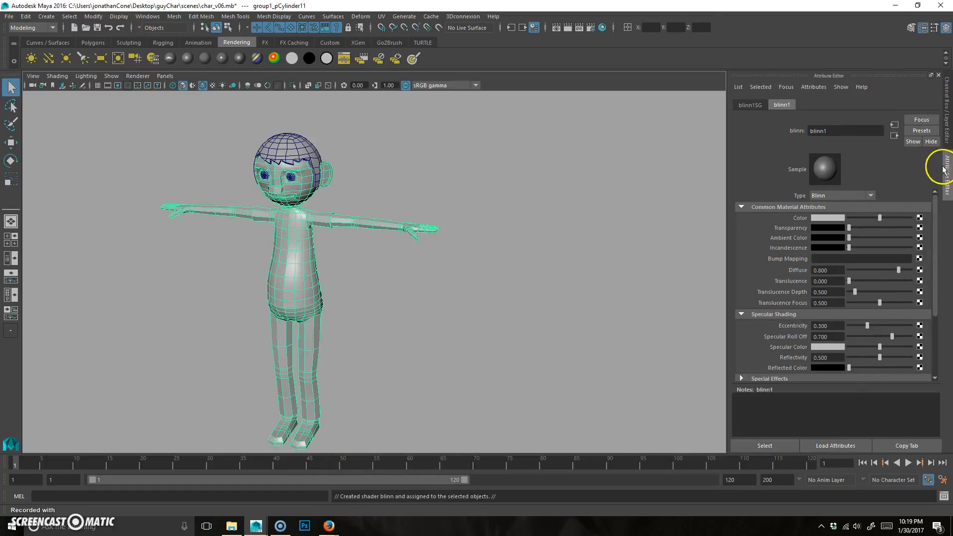
Rename the new Blinn material to dude_mat.
double_click(819, 131)
type("dude_mat")
key("Return")
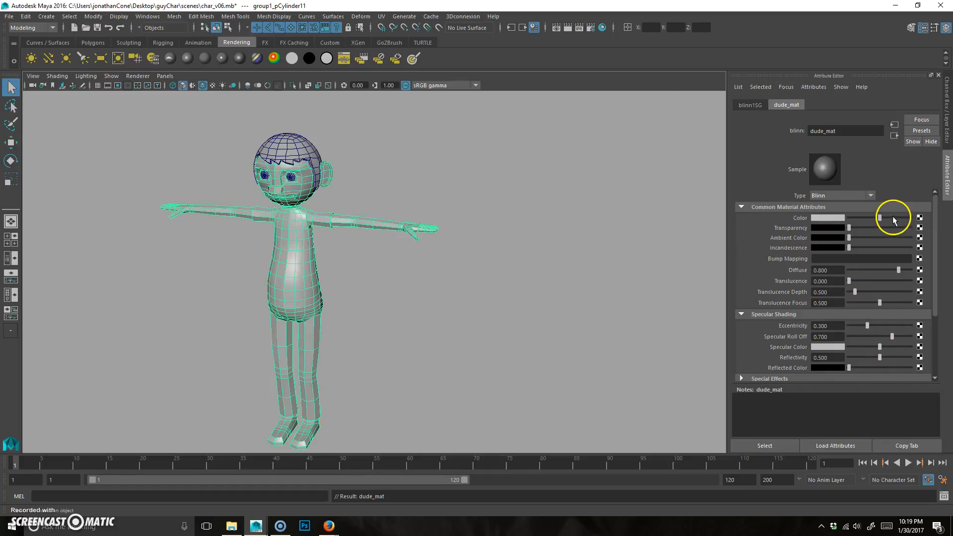
Set dude_mat's reflectivity to 0 and darken its specular color to almost black, then deselect the body.
left_click_drag(879, 357, 796, 359)
left_click_drag(880, 346, 850, 346)
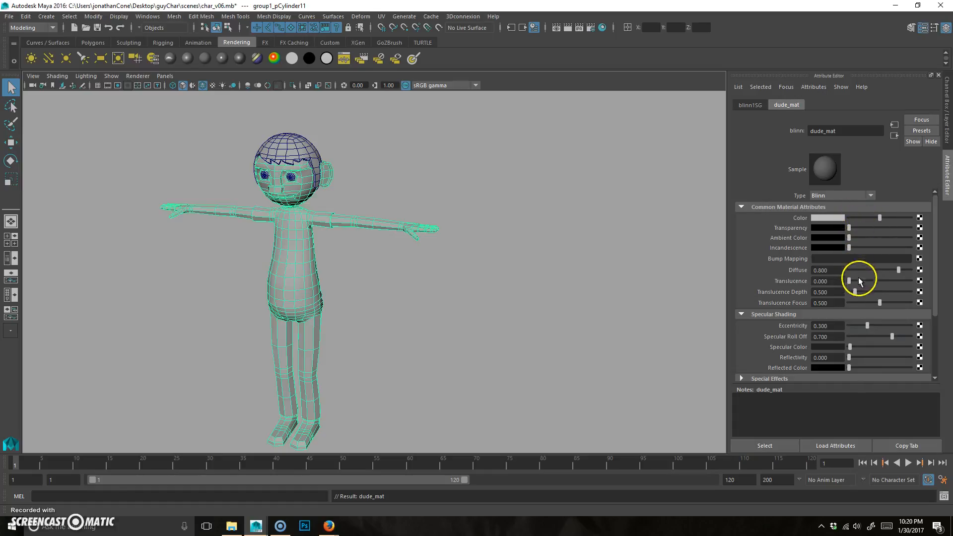
left_click(517, 183)
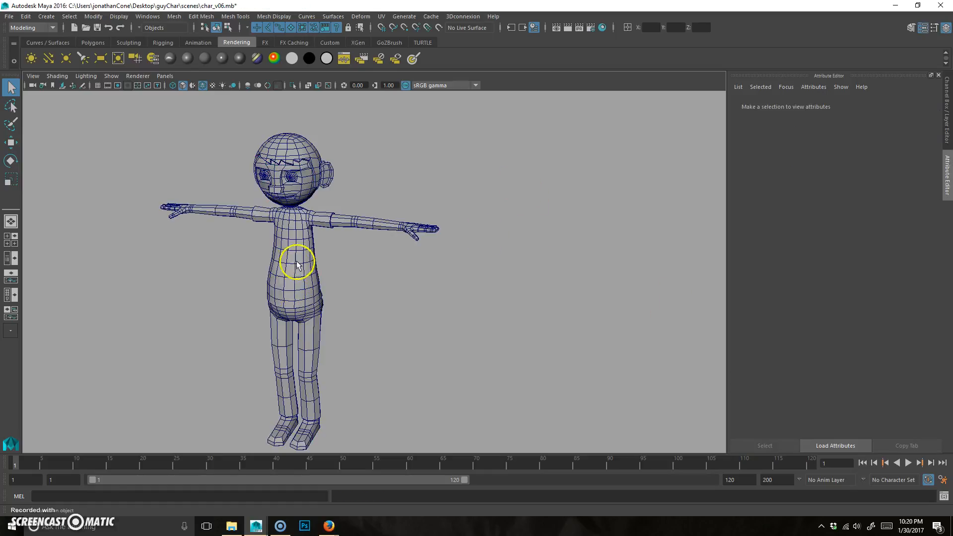
Rename the character's body mesh to dudeBody_geo.
left_click(296, 269)
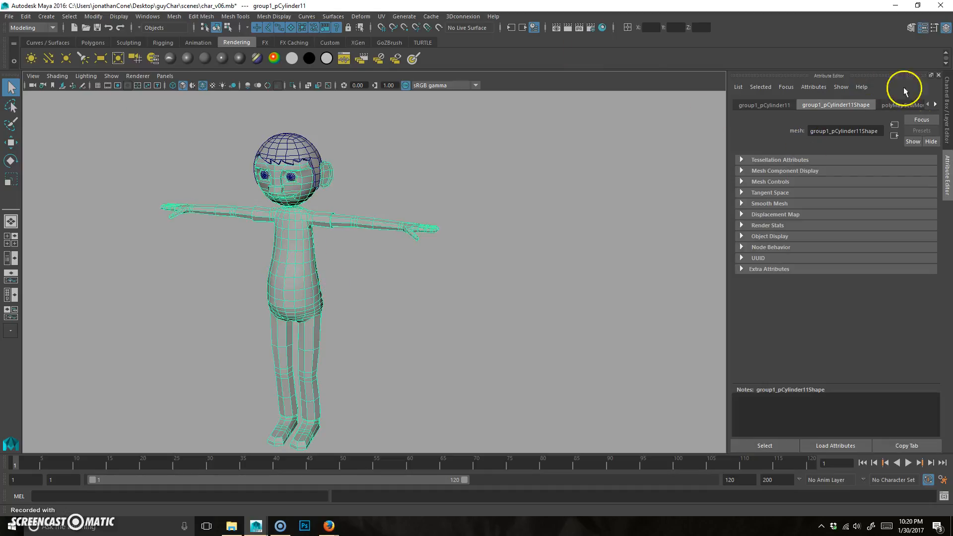
left_click(948, 114)
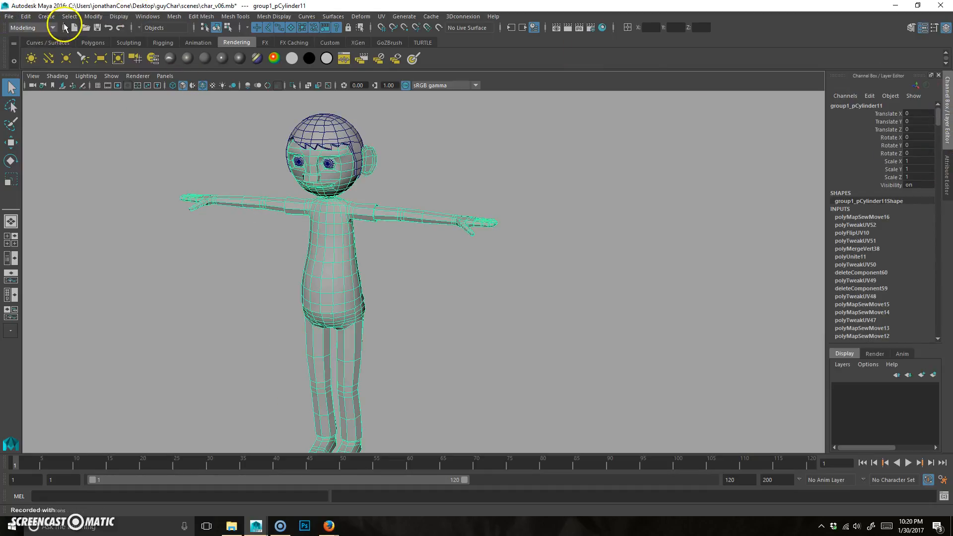
double_click(874, 106)
type("dudeBody_geo")
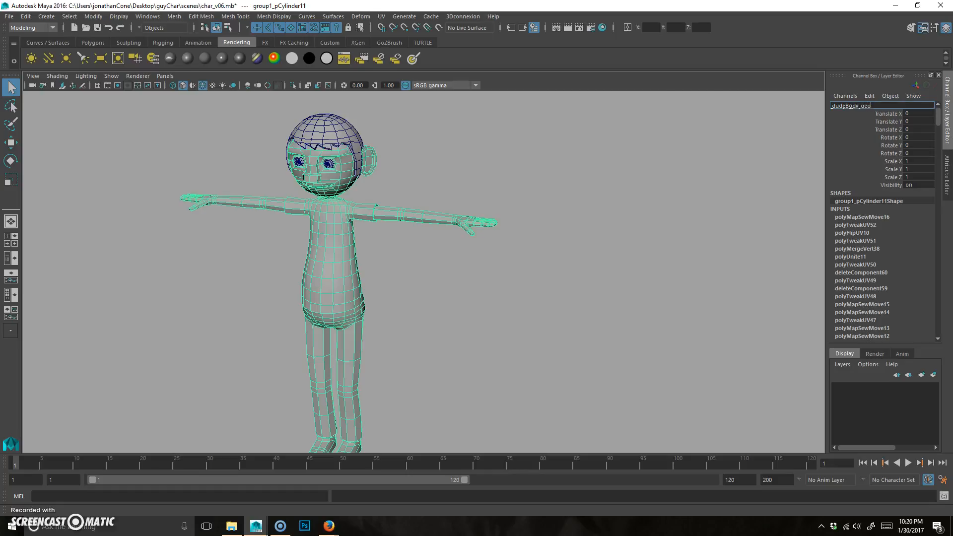
key("Return")
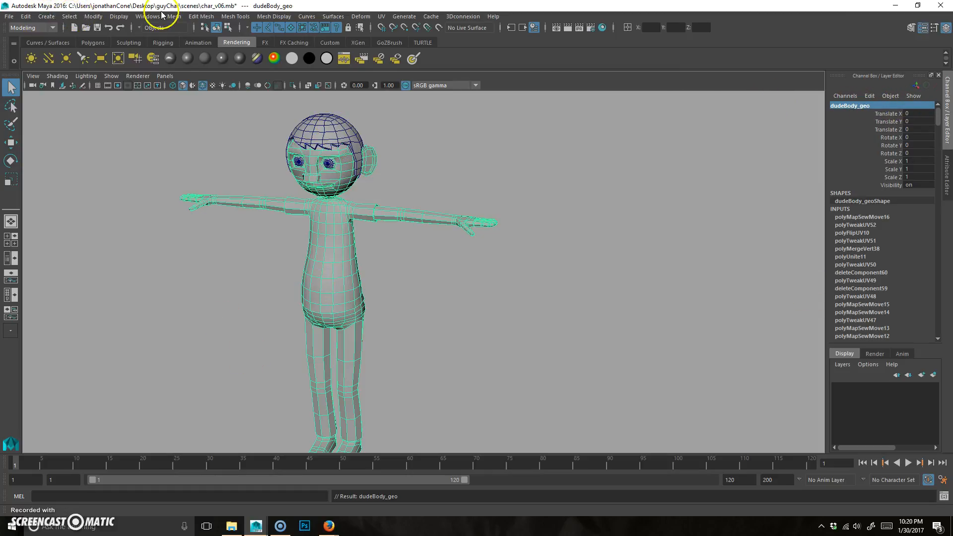
Delete the construction history of the body mesh.
left_click(24, 18)
mouse_move(100, 142)
left_click(234, 146)
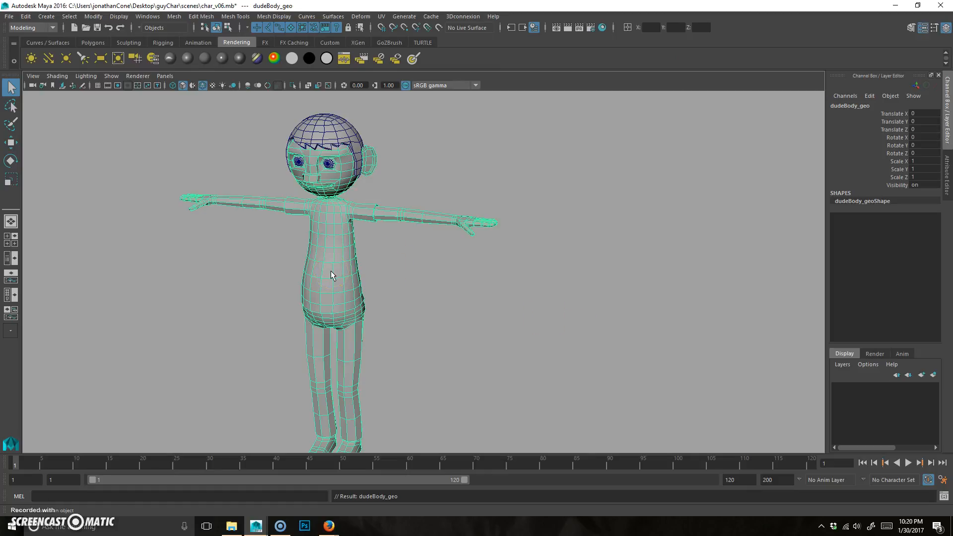
Show the body's UV layout framed in the UV Editor and open the Create PSD Network options.
left_click(381, 17)
left_click(420, 41)
key("f")
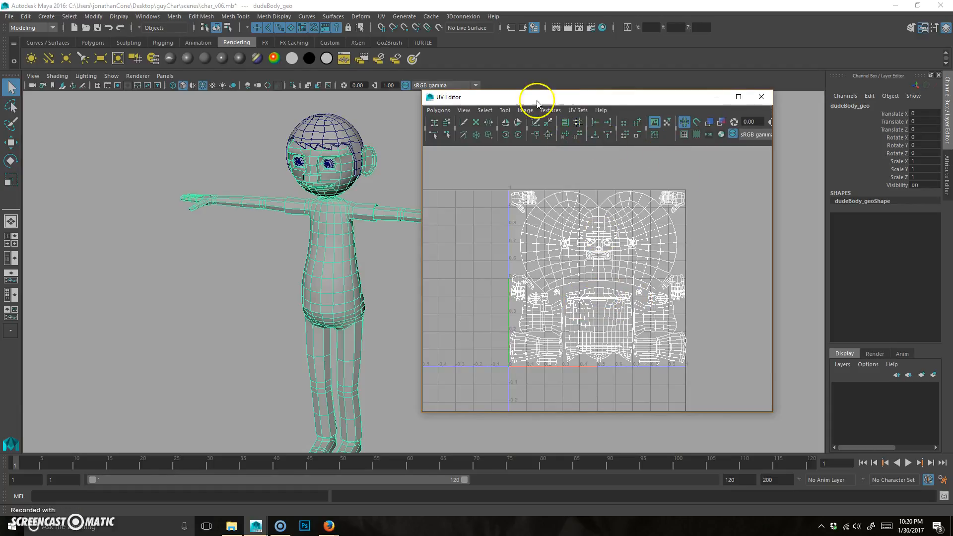
left_click(548, 110)
mouse_move(525, 110)
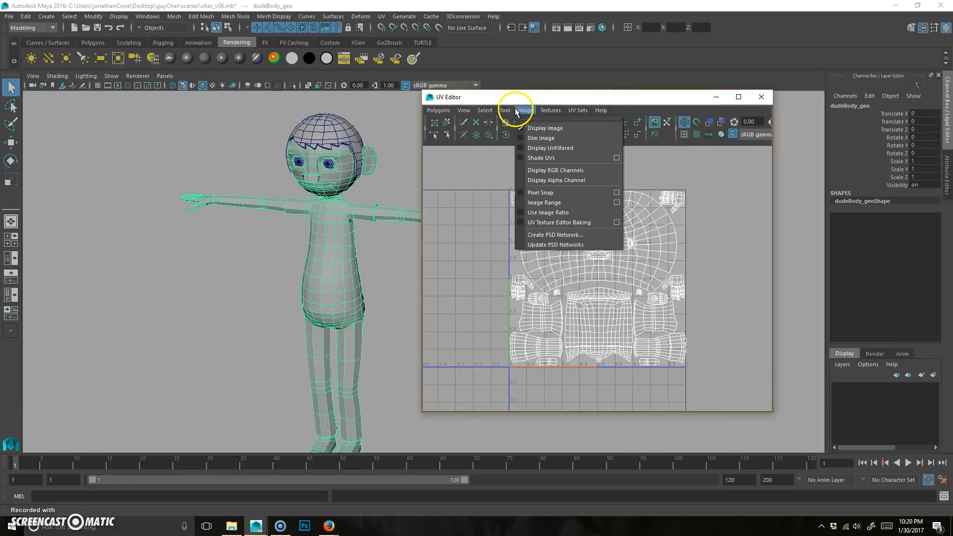
left_click(573, 235)
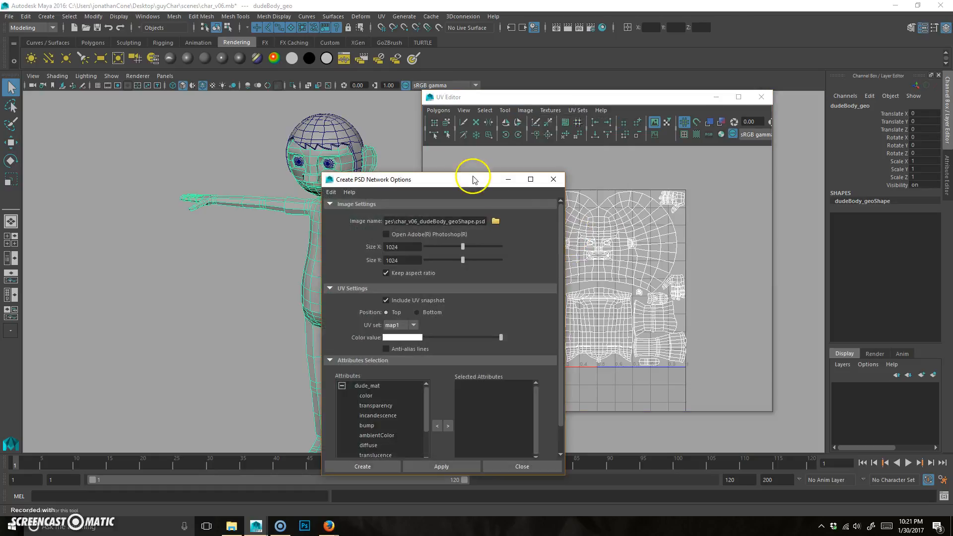
Configure the PSD image at 2048 by 2048 with Open Adobe Photoshop enabled.
left_click_drag(489, 182, 657, 82)
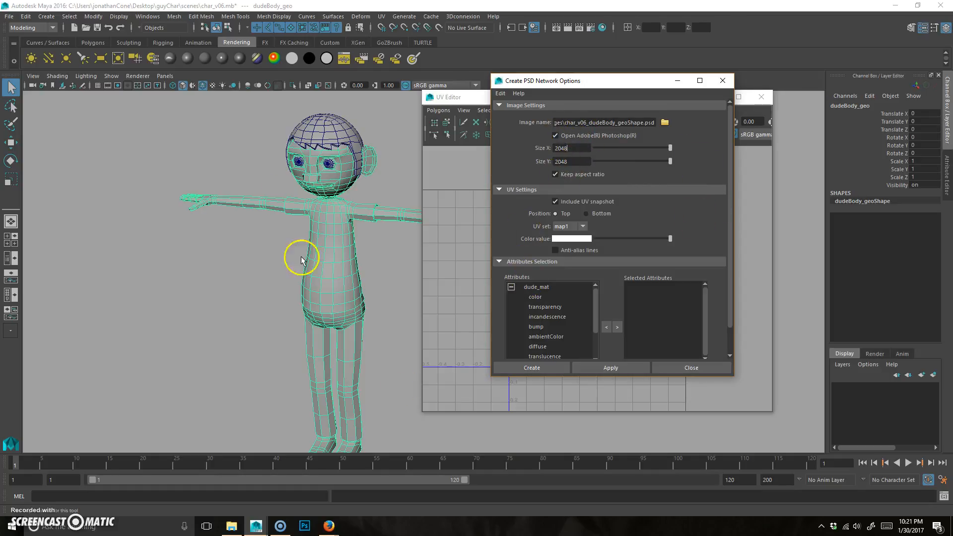
left_click(575, 147)
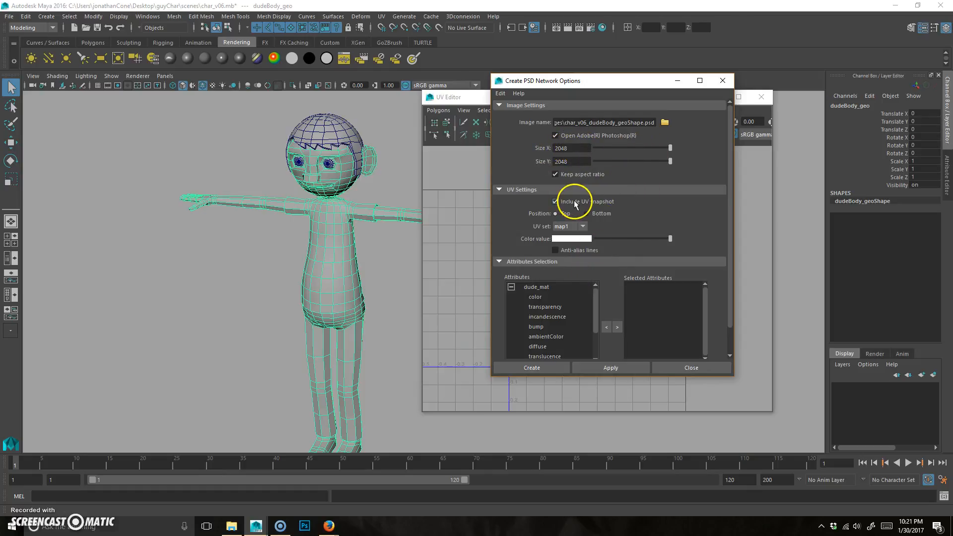
left_click_drag(602, 81, 558, 91)
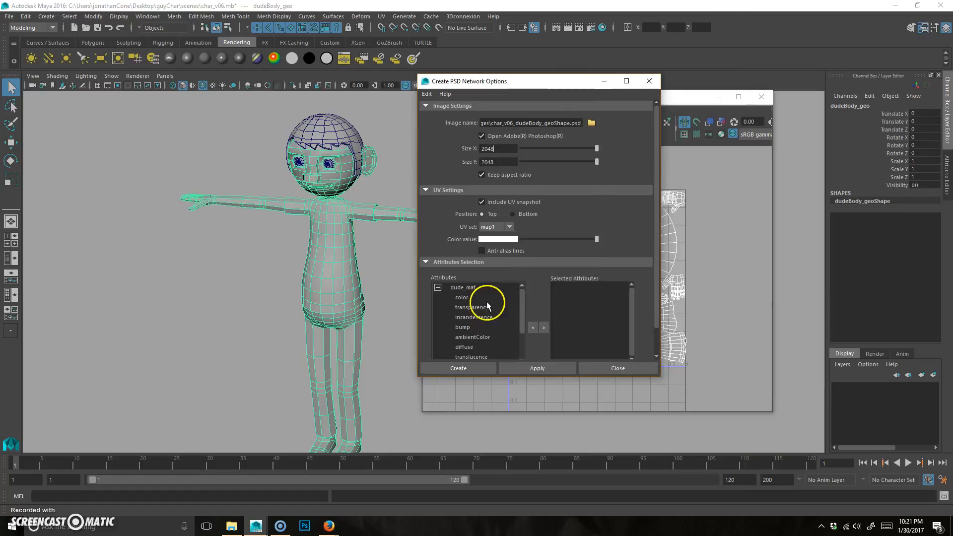
Add dude_mat's color, bump and specularColor attributes to the PSD network's selected attributes.
left_click(468, 299)
scroll(588, 230, "down", 1)
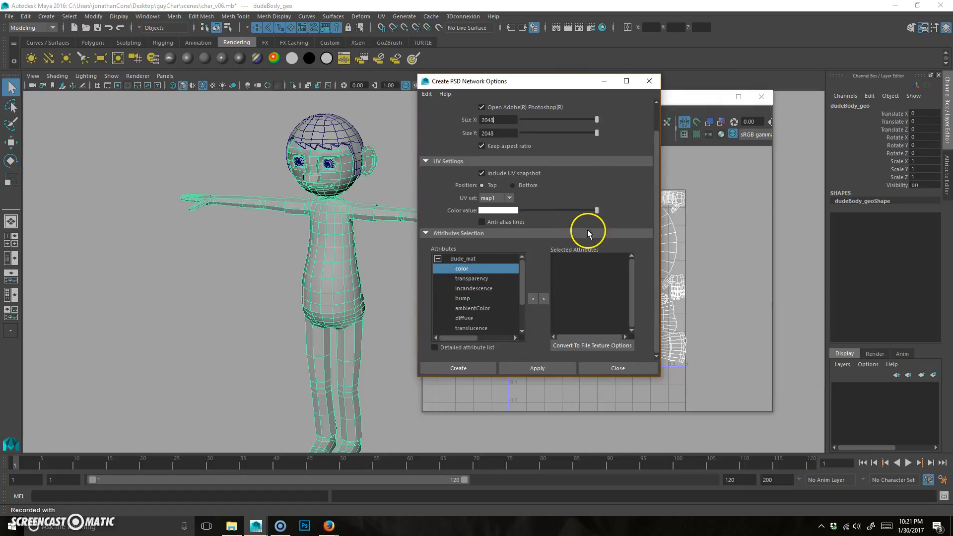
left_click(544, 299)
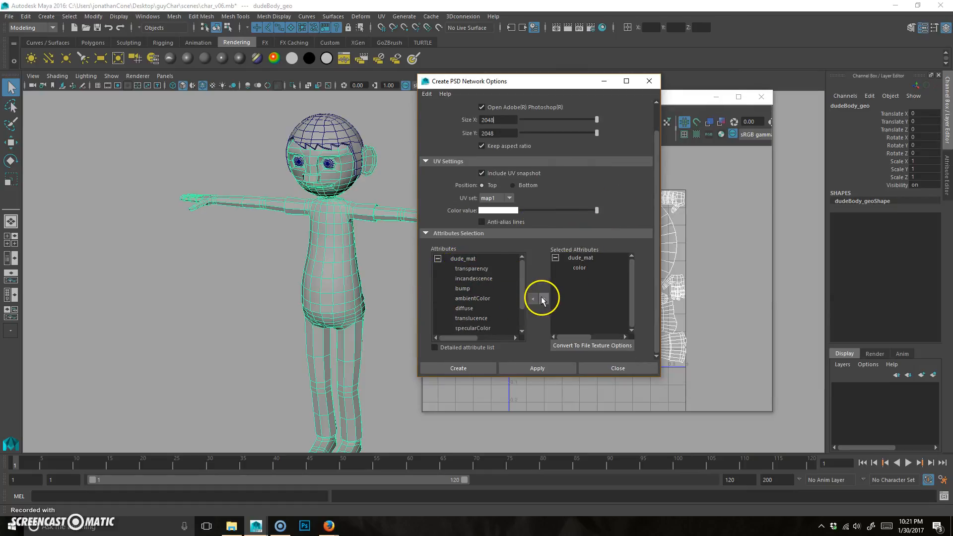
left_click(489, 289)
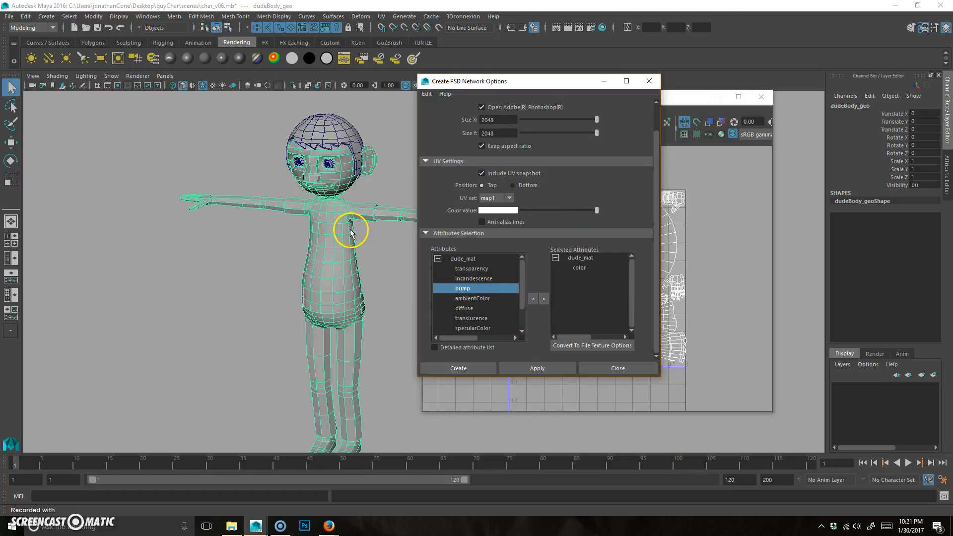
left_click(543, 299)
scroll(487, 296, "down", 1)
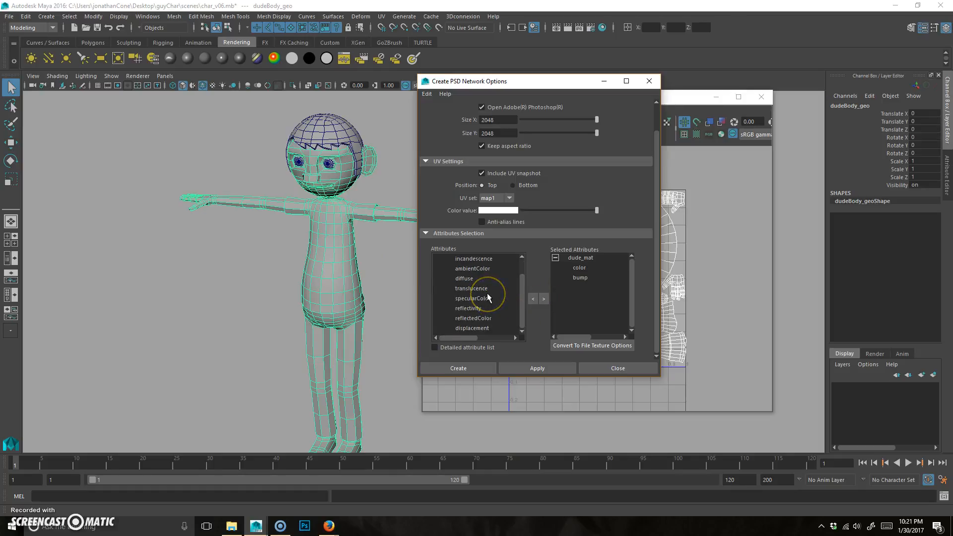
left_click(487, 297)
left_click(543, 298)
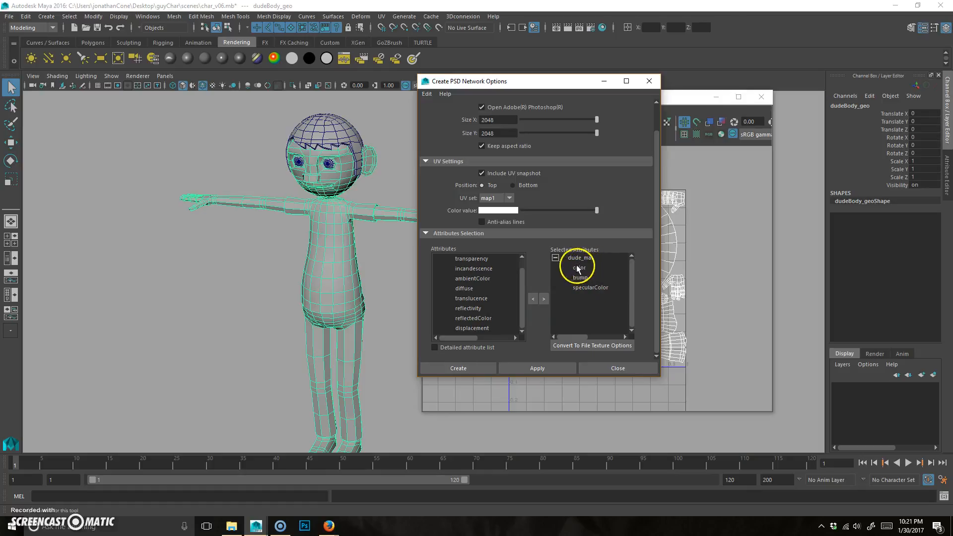
Create the PSD network and open its file in Adobe Photoshop CC 2017.
left_click(471, 368)
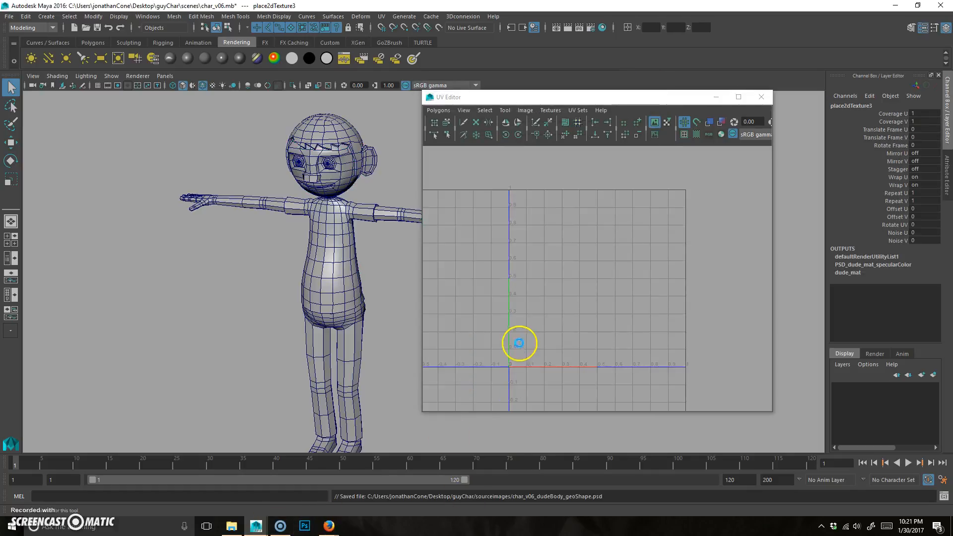
scroll(532, 270, "down", 2)
scroll(517, 272, "up", 2)
left_click(462, 231)
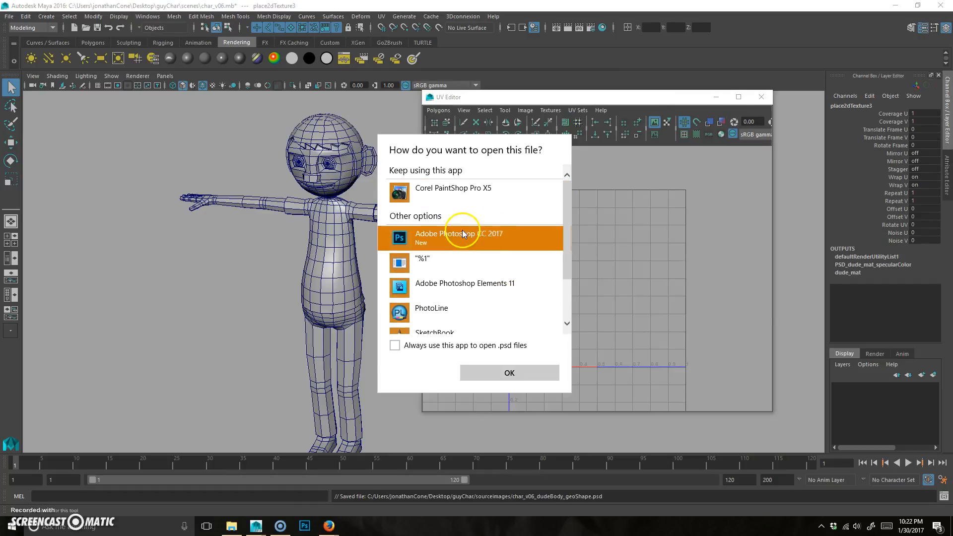
left_click(509, 373)
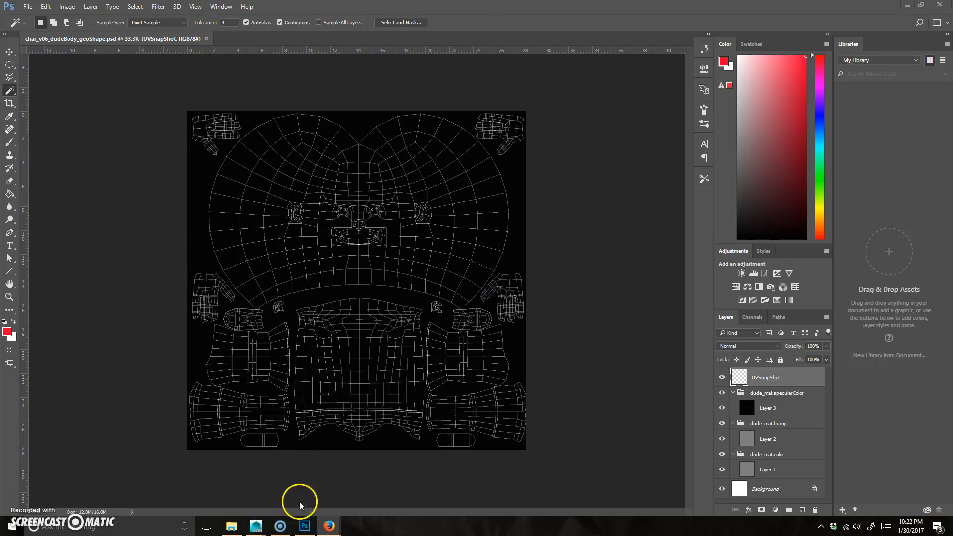
mouse_move(263, 524)
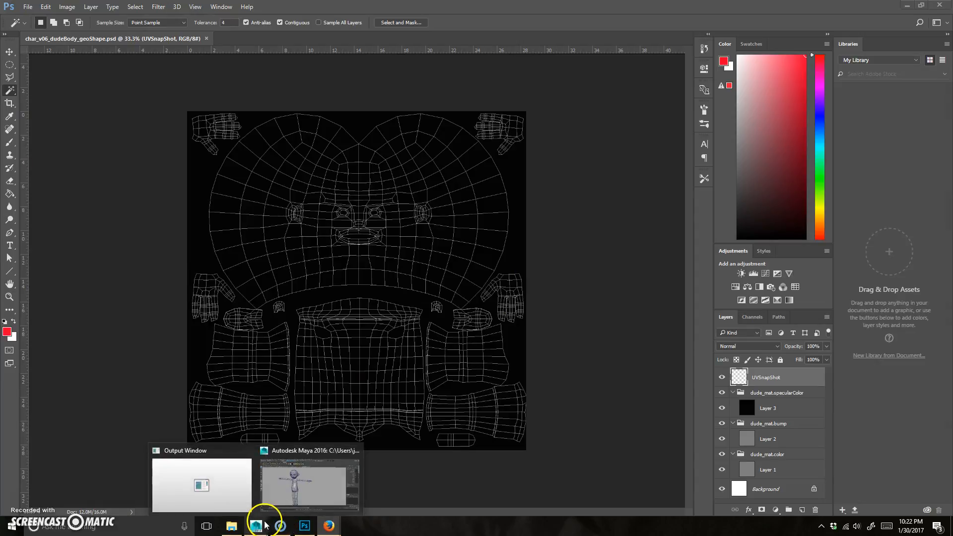
left_click(308, 475)
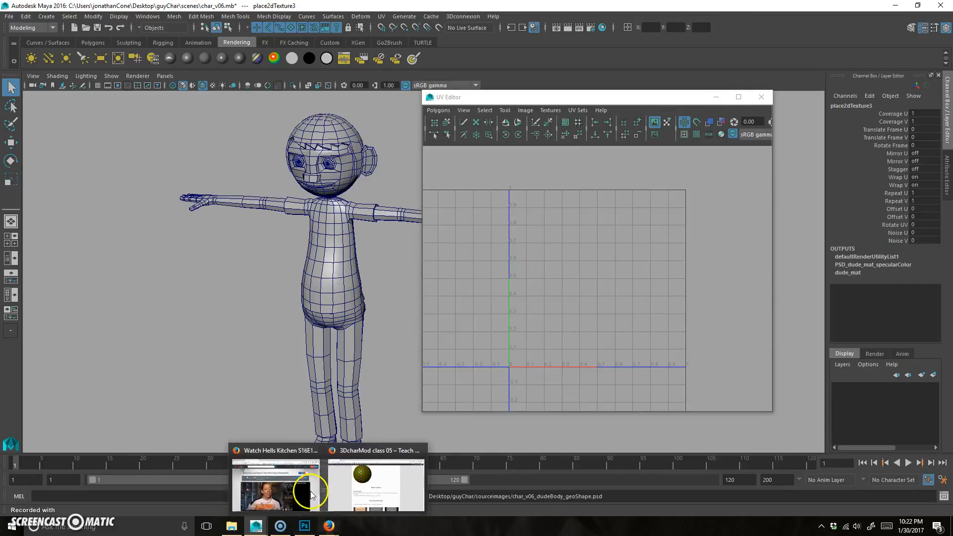
left_click(305, 526)
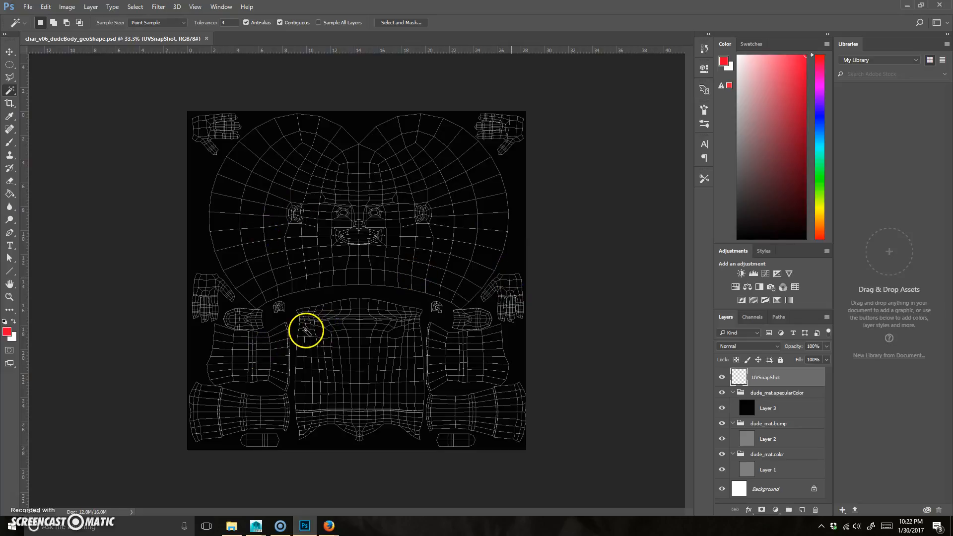
Toggle the UVSnapShot layer's visibility off and on to check the overlay, and lock the layer.
left_click(722, 379)
left_click(723, 382)
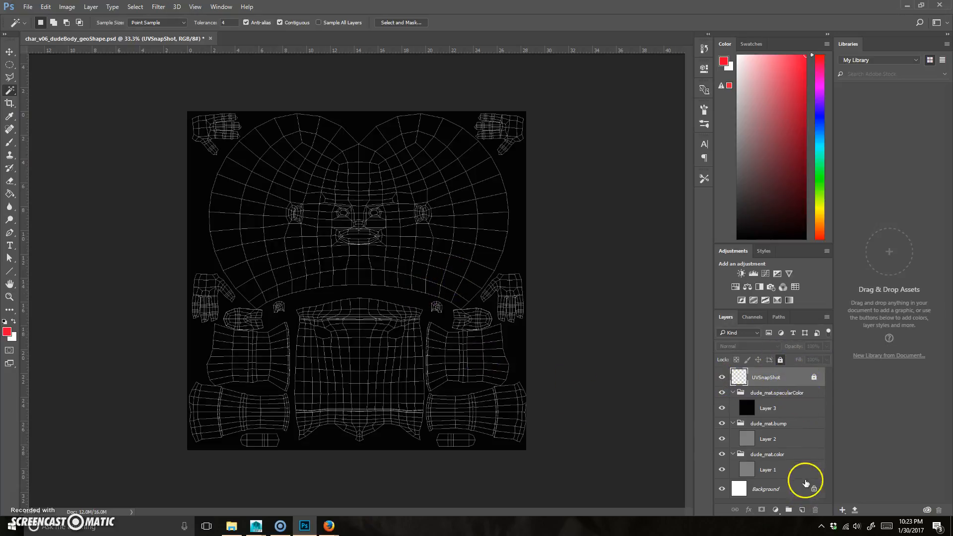
Review the layer groups for dude_mat's specularColor, bump and color channels.
left_click(783, 392)
left_click(779, 423)
left_click(781, 454)
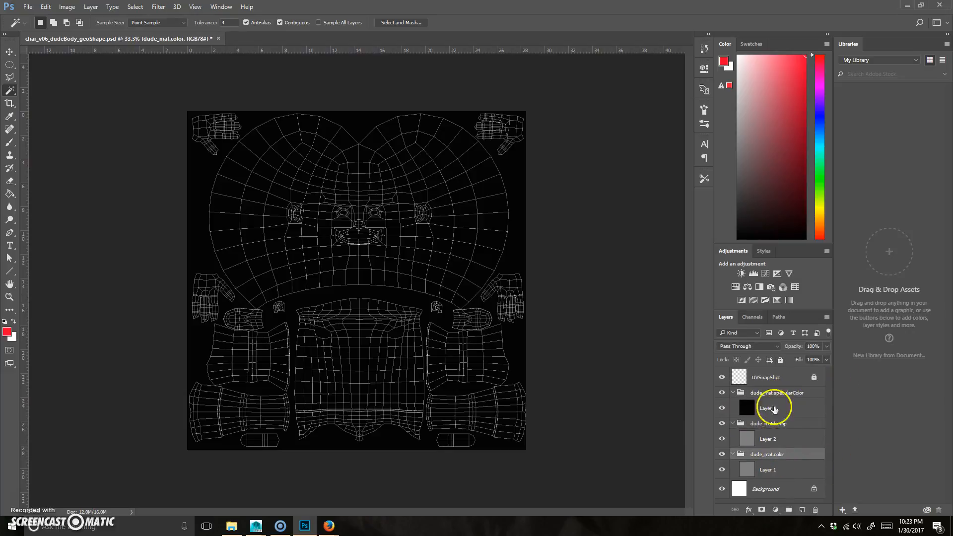
left_click(780, 392)
left_click(778, 423)
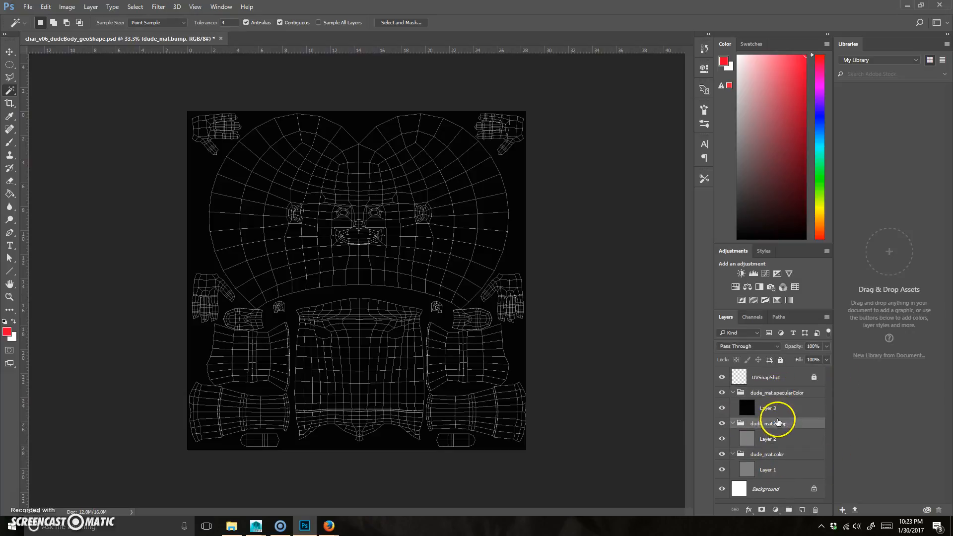
Review the individual layers inside the dude_mat color, bump and specularColor groups.
left_click(775, 457)
left_click(784, 471)
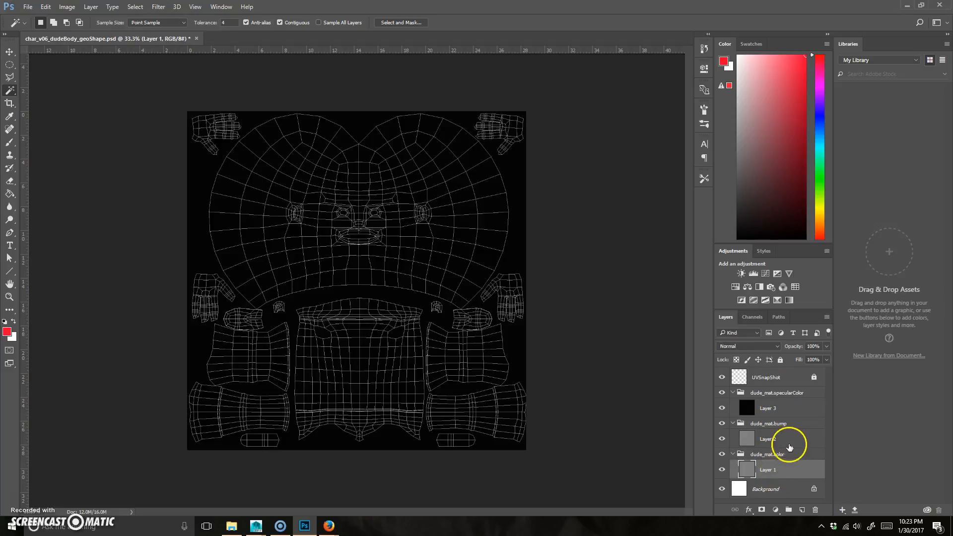
left_click(790, 436)
left_click(789, 406)
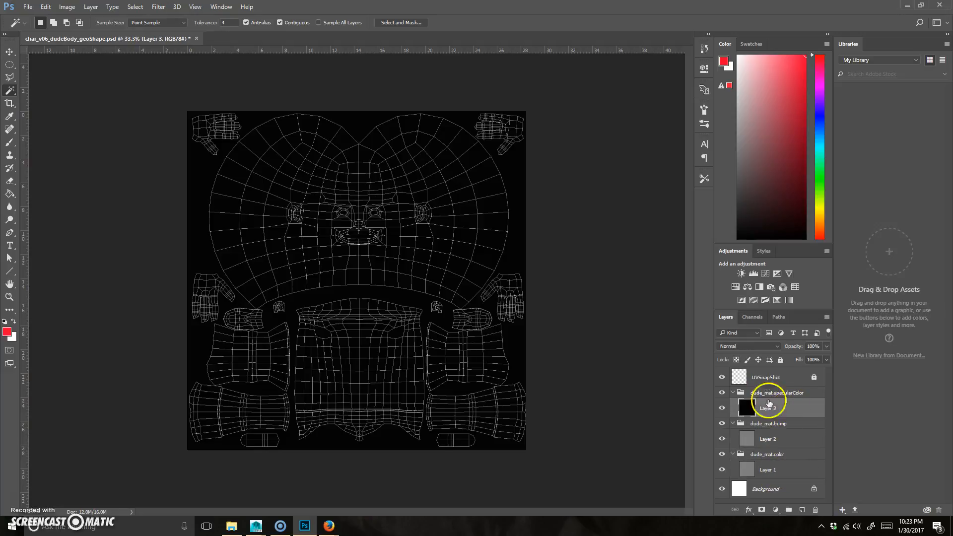
left_click(769, 471)
left_click(787, 437)
left_click(788, 406)
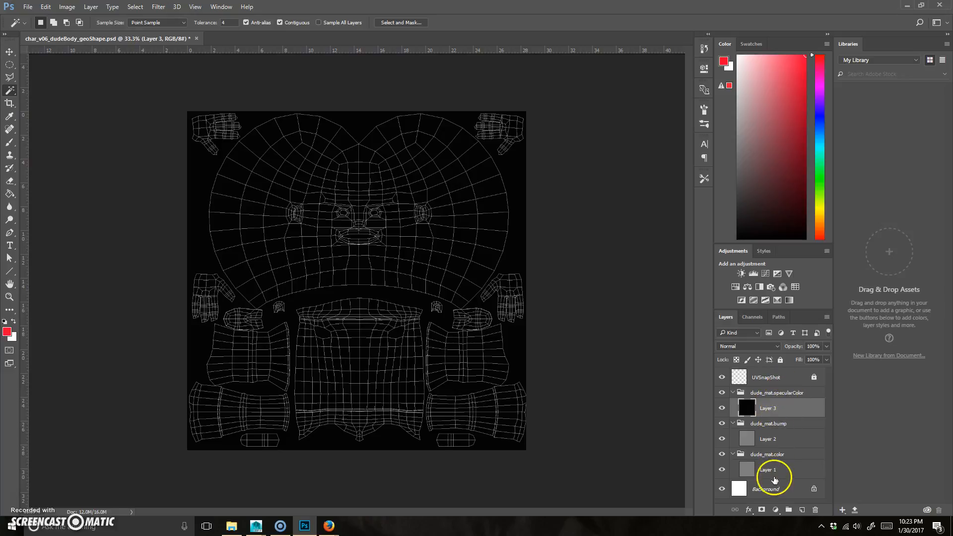
Hide the dude_mat specularColor and bump groups, and rename the color group's Layer 1 to primary.
left_click(722, 393)
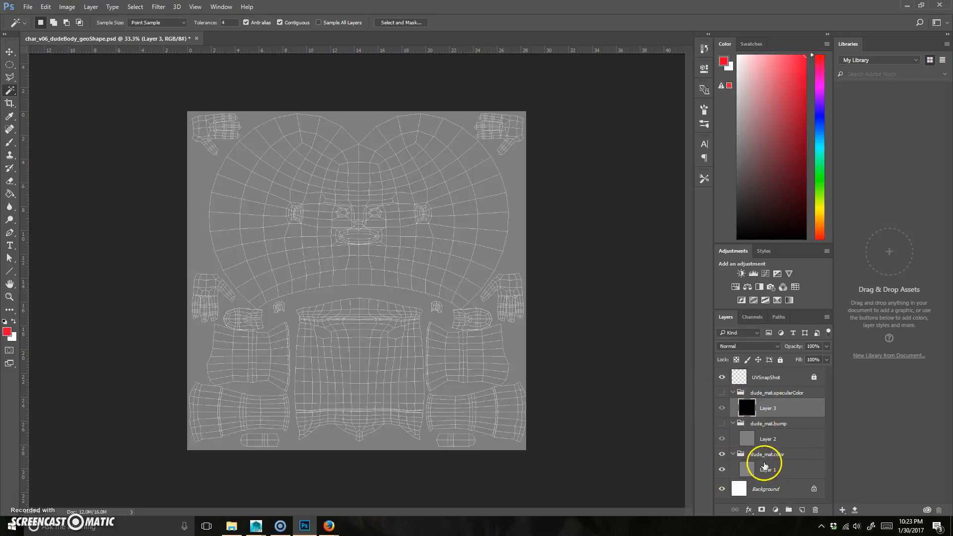
left_click(781, 471)
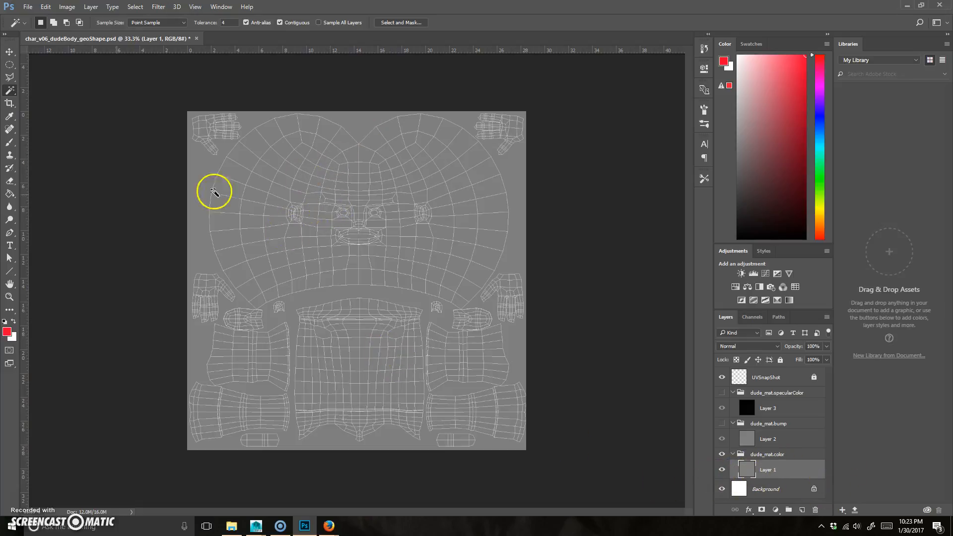
double_click(773, 472)
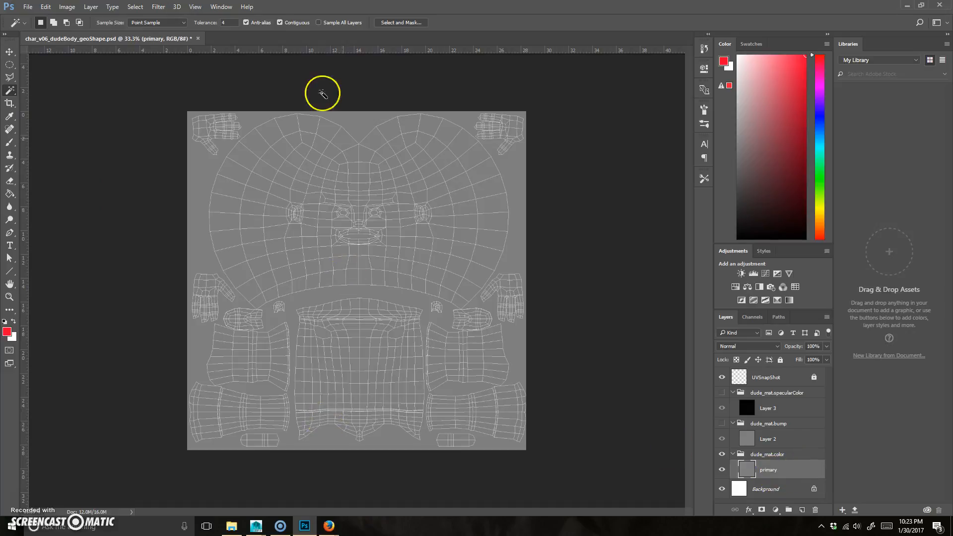
Set up a 200 px hard round brush with a tan skin tone as the foreground color.
left_click(9, 144)
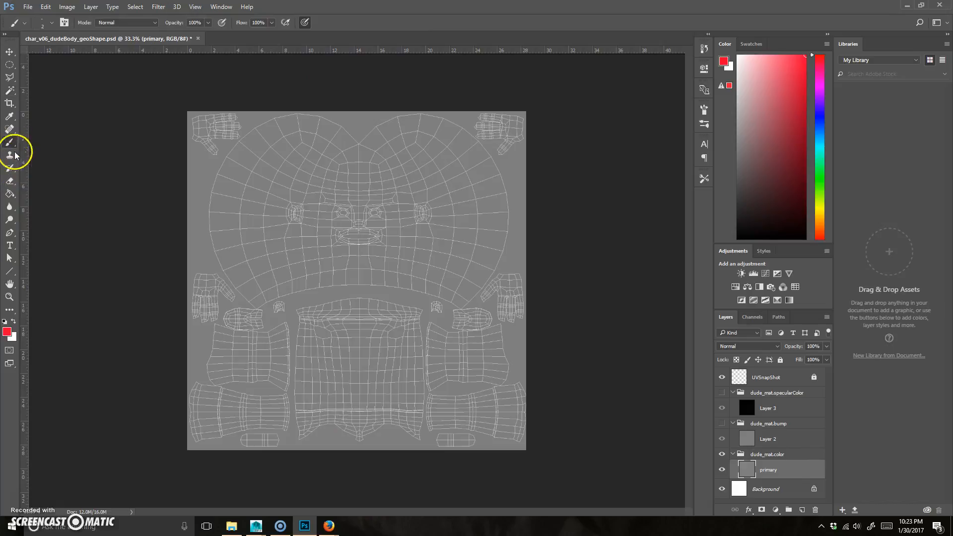
left_click(823, 218)
left_click(769, 83)
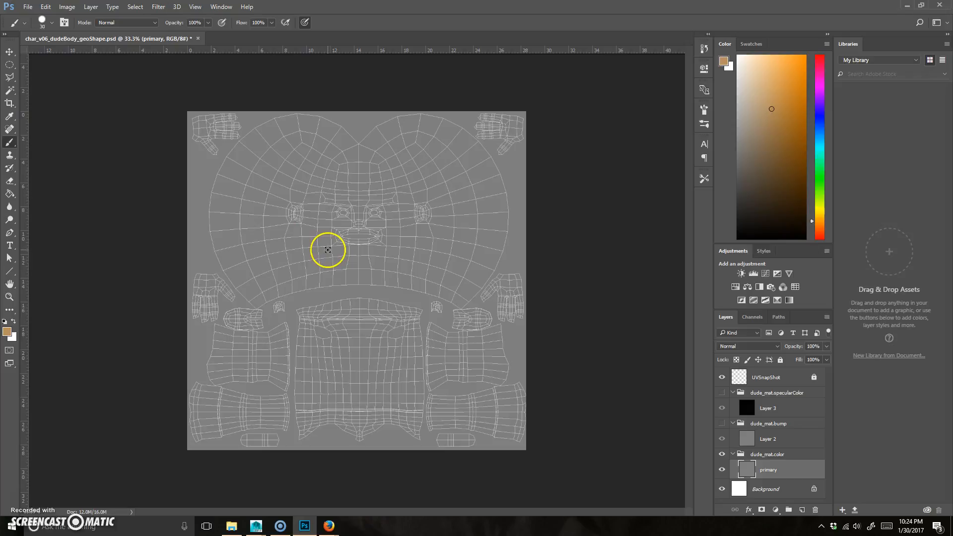
key("bracketright")
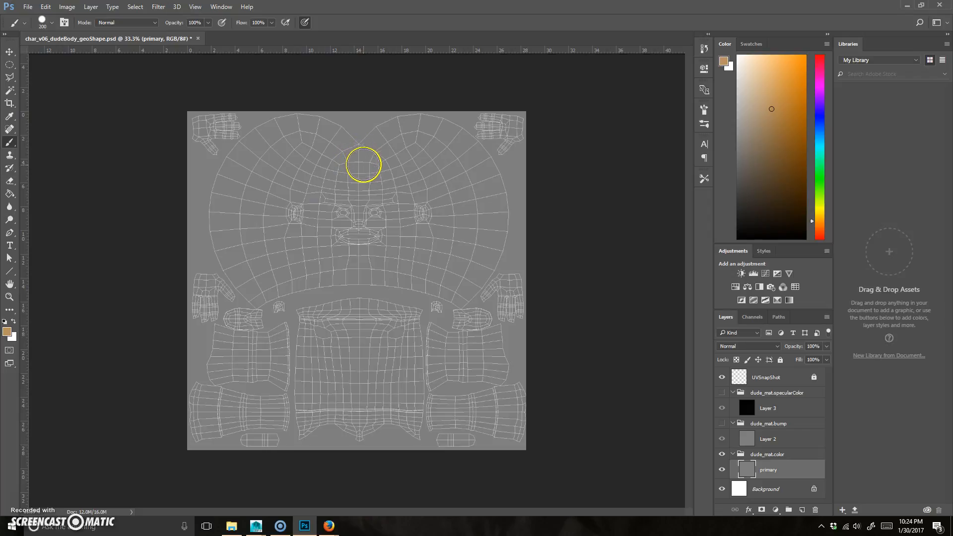
left_click(52, 22)
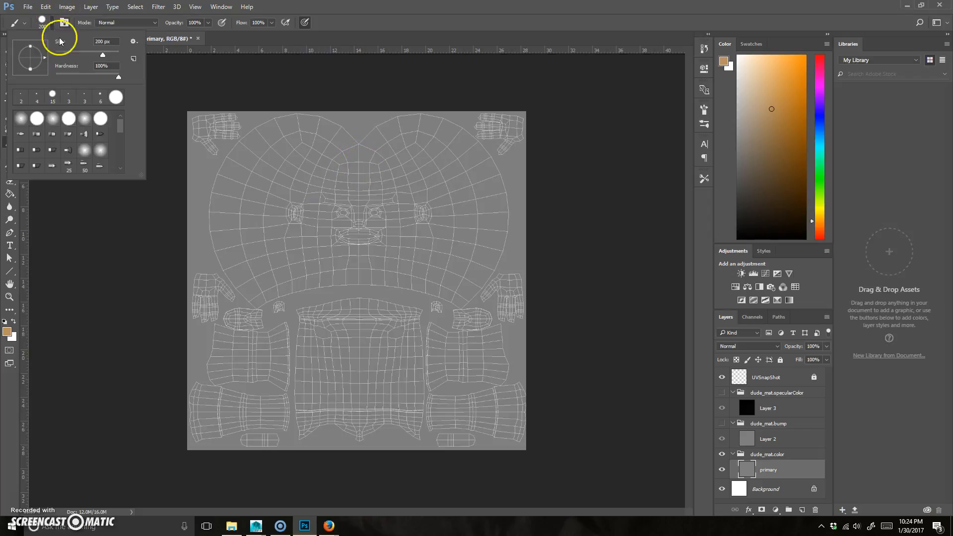
double_click(36, 119)
Paint the head and hand UV shells tan on the primary layer, covering the face down to the neck edge.
mouse_move(436, 173)
left_mouse_down()
mouse_move(414, 137)
mouse_move(394, 127)
mouse_move(363, 147)
mouse_move(302, 122)
mouse_move(344, 139)
mouse_move(277, 123)
mouse_move(194, 135)
mouse_move(173, 160)
mouse_move(356, 138)
mouse_move(464, 141)
mouse_move(446, 129)
mouse_move(488, 140)
mouse_move(354, 215)
mouse_move(348, 196)
mouse_move(364, 168)
mouse_move(302, 190)
mouse_move(211, 174)
mouse_move(215, 220)
mouse_move(244, 282)
mouse_move(236, 291)
mouse_move(190, 285)
mouse_move(189, 312)
mouse_move(213, 254)
mouse_move(296, 210)
mouse_move(369, 208)
mouse_move(237, 202)
mouse_move(236, 237)
mouse_move(230, 226)
mouse_move(199, 222)
mouse_move(288, 239)
mouse_move(408, 224)
mouse_move(368, 207)
mouse_move(268, 210)
mouse_move(403, 201)
mouse_move(442, 181)
mouse_move(517, 168)
mouse_move(494, 255)
mouse_move(500, 203)
mouse_move(478, 259)
mouse_move(515, 277)
mouse_move(526, 310)
mouse_move(510, 311)
mouse_move(502, 285)
mouse_move(473, 289)
left_mouse_up()
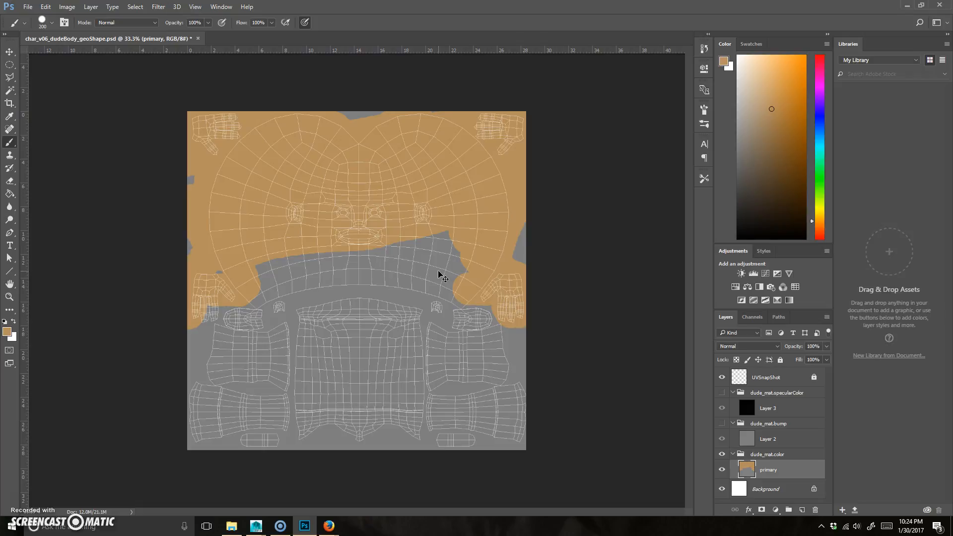
key("ctrl+plus")
key("ctrl+plus")
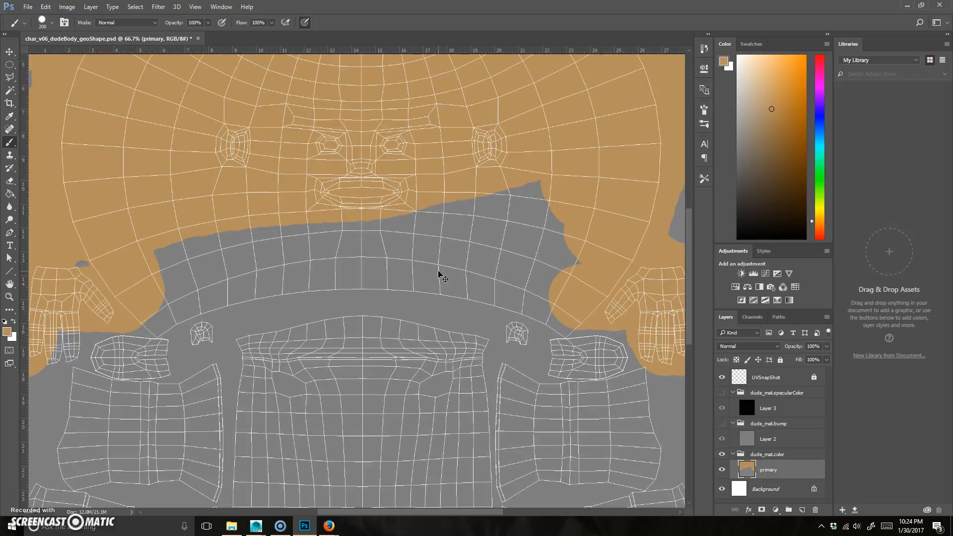
mouse_move(549, 221)
left_mouse_down()
mouse_move(547, 257)
mouse_move(475, 198)
mouse_move(140, 247)
mouse_move(175, 275)
mouse_move(107, 262)
mouse_move(125, 291)
mouse_move(103, 290)
mouse_move(152, 314)
mouse_move(376, 281)
mouse_move(509, 290)
mouse_move(612, 315)
mouse_move(491, 217)
mouse_move(377, 224)
mouse_move(515, 241)
left_mouse_up()
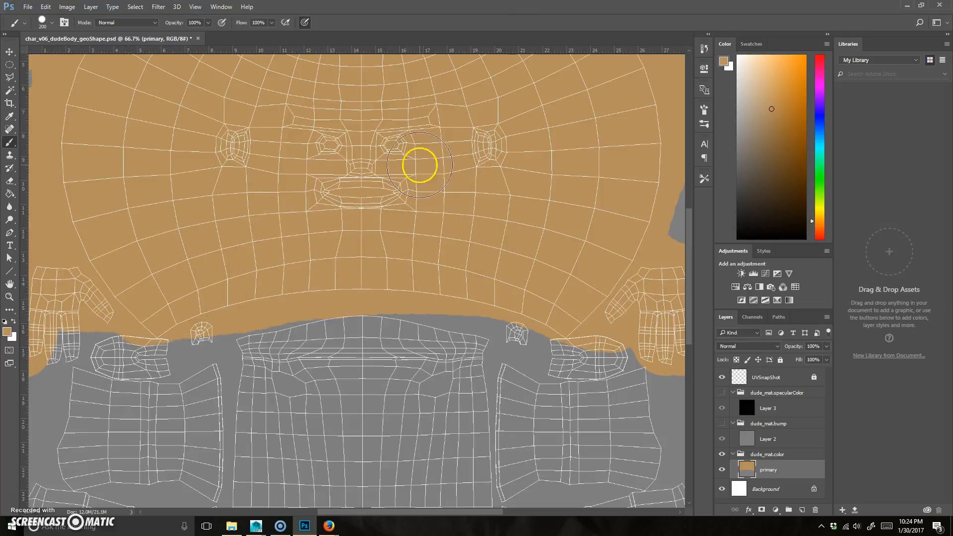
left_click_drag(17, 340, 65, 327)
Reduce the brush to 70 px and paint the lower-left limb shell tan from its double seam line inward.
mouse_move(446, 248)
left_mouse_down()
mouse_move(451, 159)
mouse_move(500, 124)
left_mouse_up()
left_click_drag(257, 384, 289, 340)
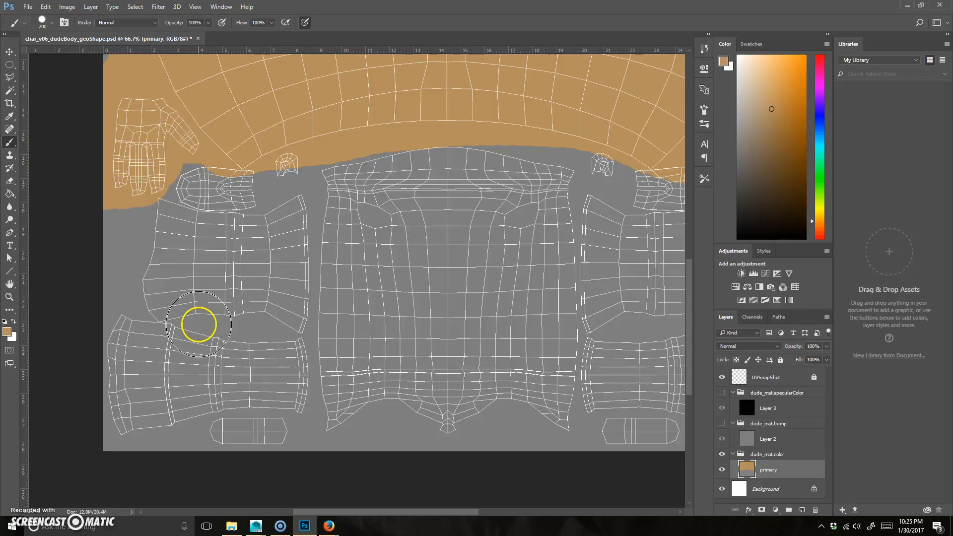
scroll(199, 326, "up", 3)
mouse_move(288, 332)
left_mouse_down()
mouse_move(537, 87)
mouse_move(686, 104)
left_mouse_up()
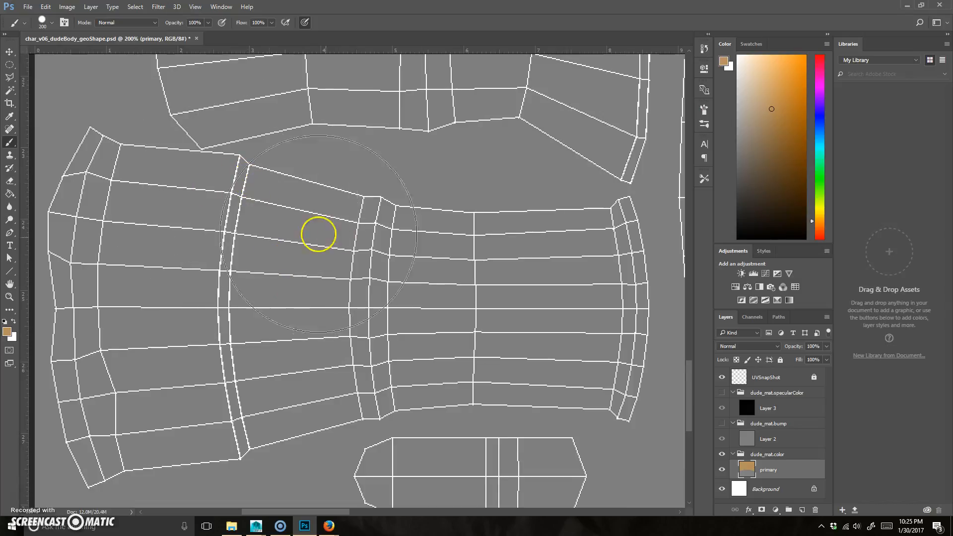
key("bracketleft")
key("bracketleft")
key("bracketleft")
key("bracketleft")
key("bracketleft")
key("bracketleft")
key("bracketleft")
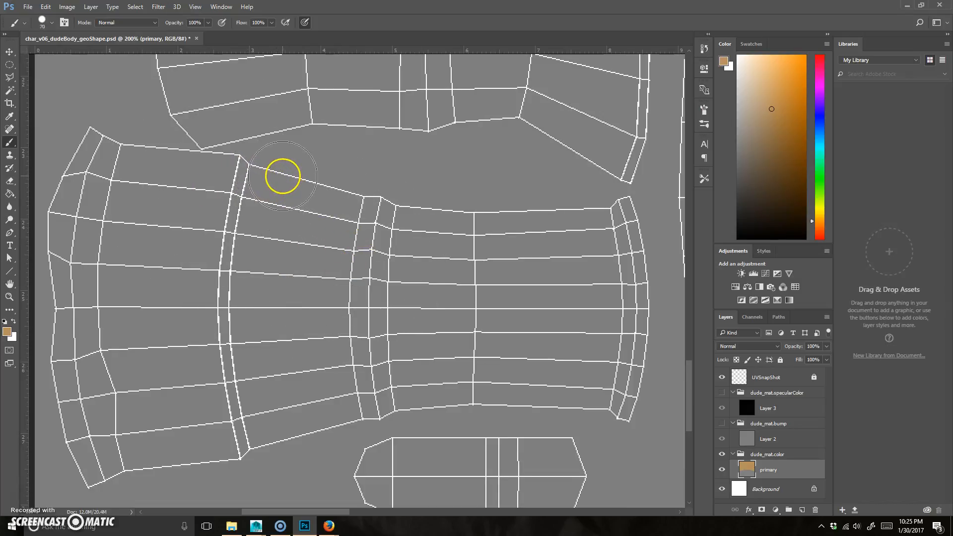
left_click(282, 175)
left_click_drag(276, 191, 273, 211)
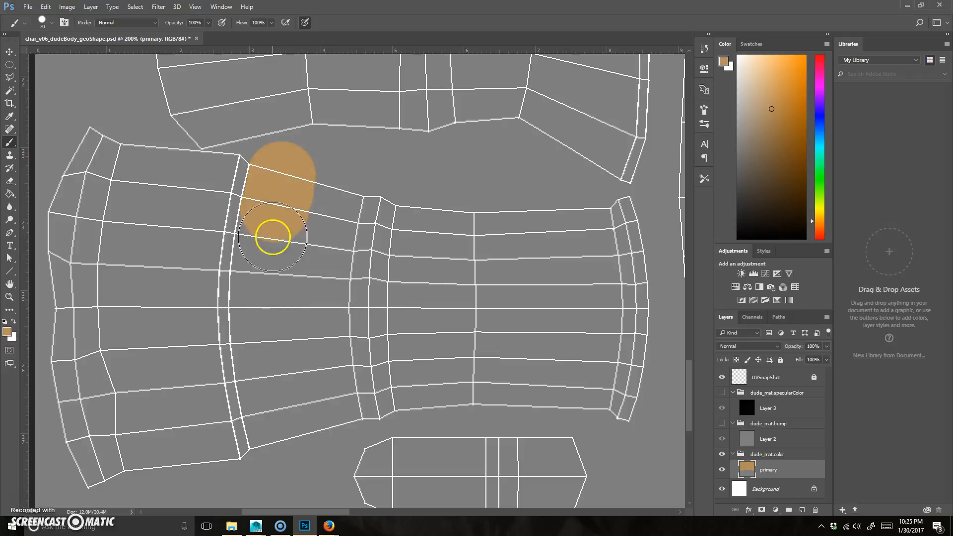
left_click_drag(262, 284, 262, 278)
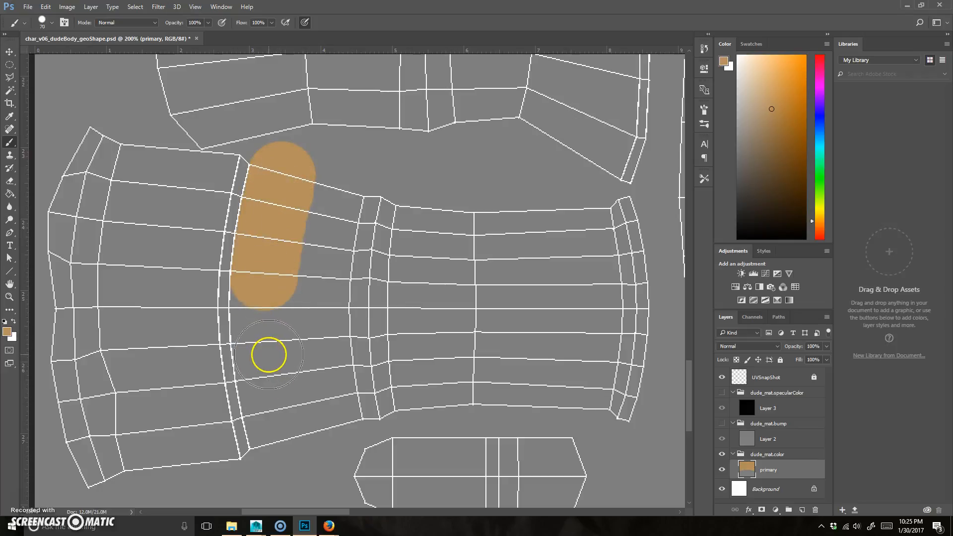
left_click(282, 431, "shift")
mouse_move(304, 440)
left_mouse_down()
mouse_move(408, 385)
mouse_move(524, 383)
mouse_move(654, 403)
mouse_move(650, 317)
mouse_move(623, 214)
mouse_move(599, 227)
mouse_move(502, 233)
mouse_move(369, 226)
mouse_move(324, 210)
mouse_move(308, 358)
mouse_move(402, 358)
mouse_move(565, 338)
mouse_move(622, 359)
mouse_move(581, 258)
mouse_move(416, 275)
mouse_move(376, 265)
mouse_move(374, 337)
mouse_move(405, 319)
mouse_move(504, 423)
mouse_move(407, 335)
mouse_move(475, 314)
mouse_move(462, 298)
left_mouse_up()
Paint a tan band of connected straight strokes along the double seam line of the lower-right limb shell.
mouse_move(567, 343)
left_mouse_down()
mouse_move(392, 332)
mouse_move(238, 348)
left_mouse_up()
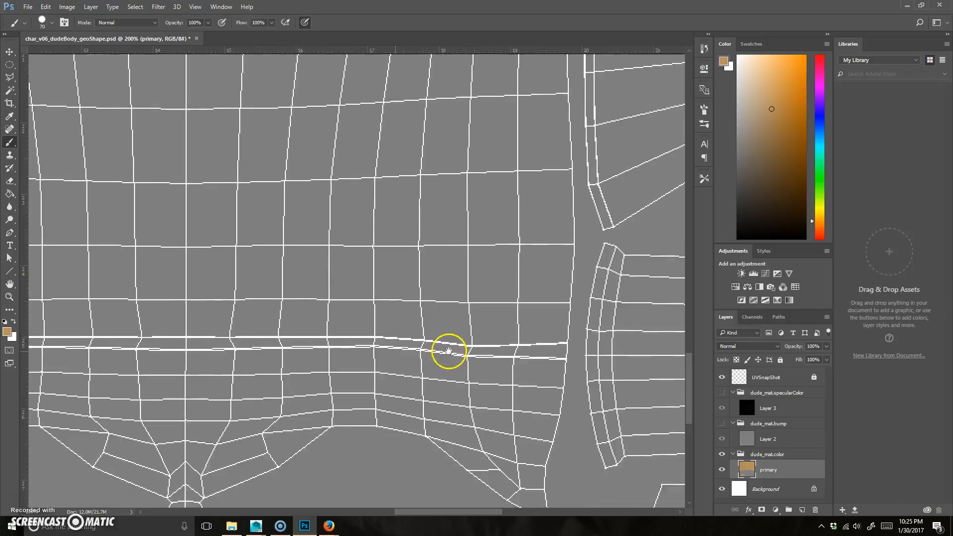
left_click_drag(536, 332, 470, 276)
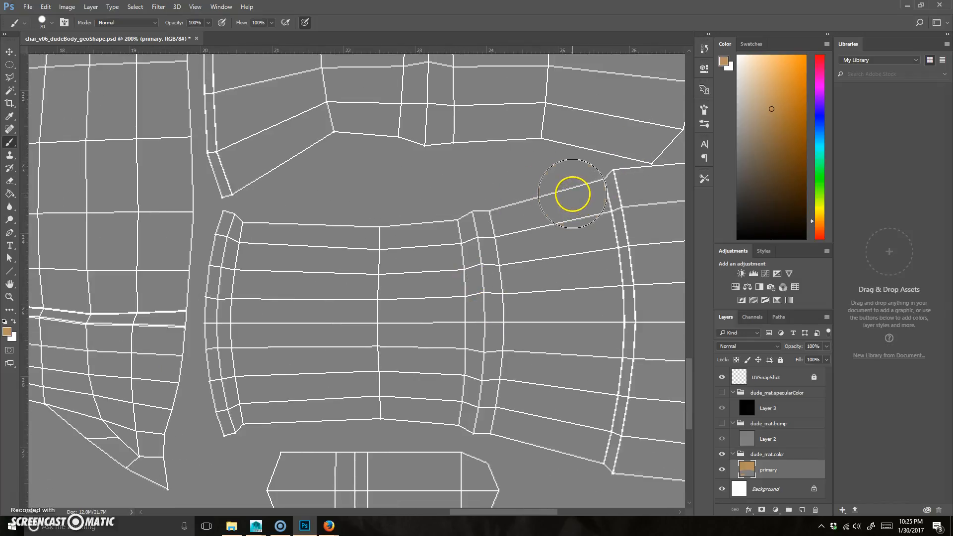
left_click(572, 193)
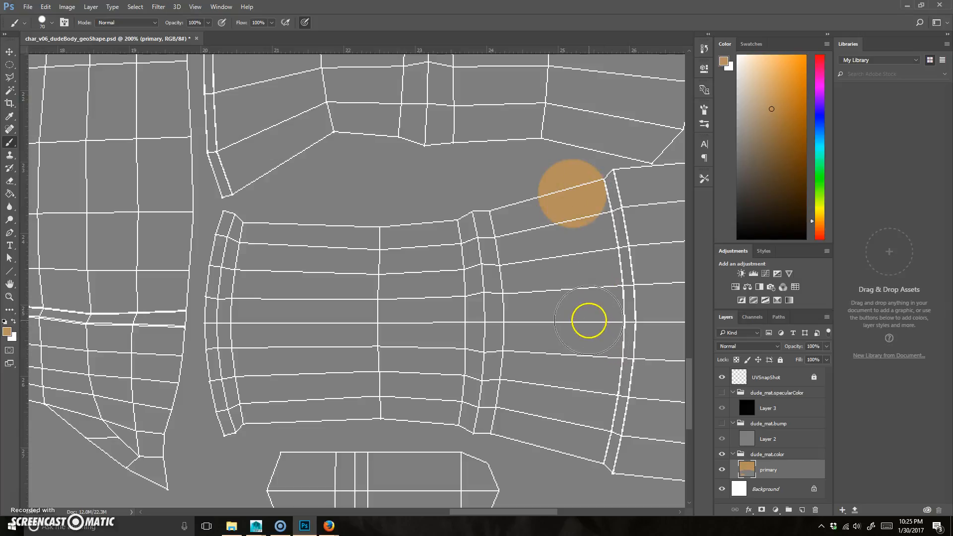
left_click(590, 318, "shift")
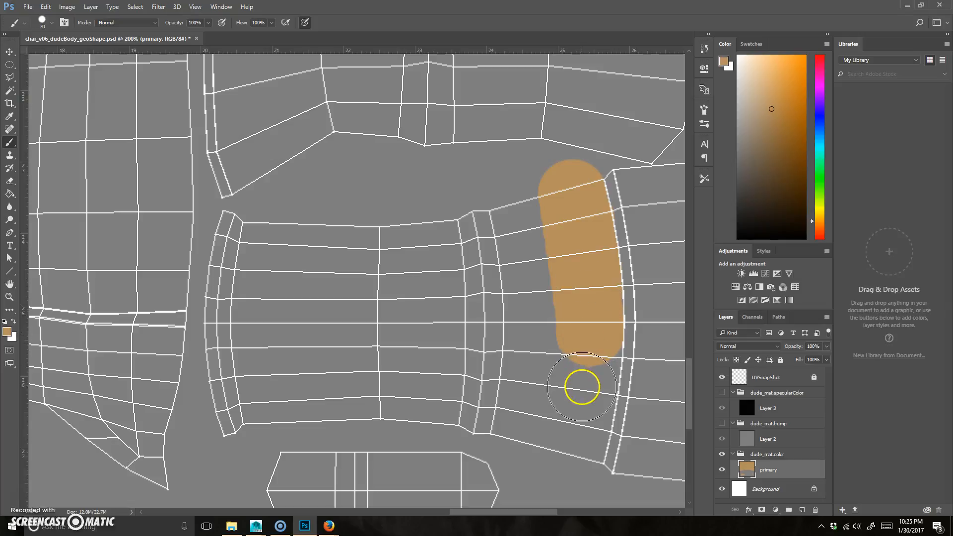
left_click(577, 400, "shift")
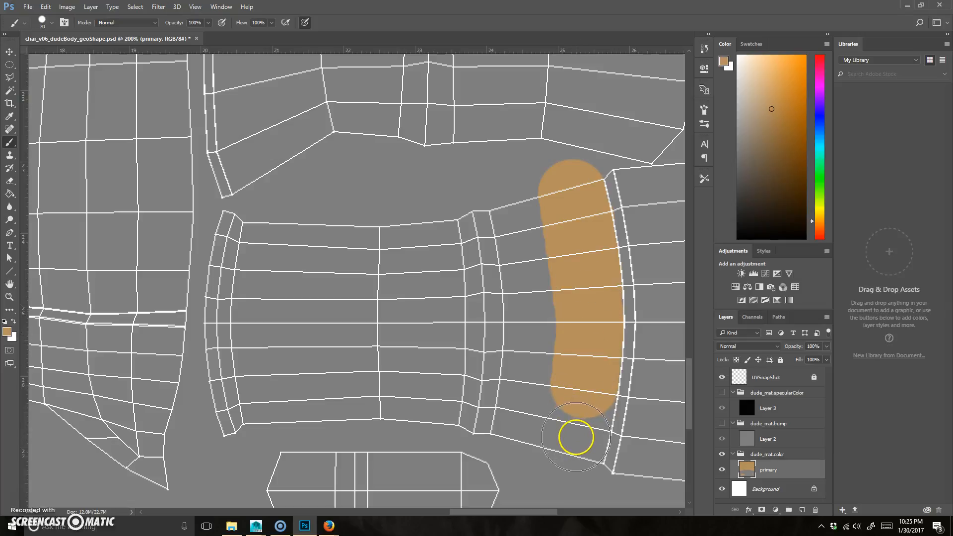
left_click(570, 444, "shift")
left_click(569, 455, "shift")
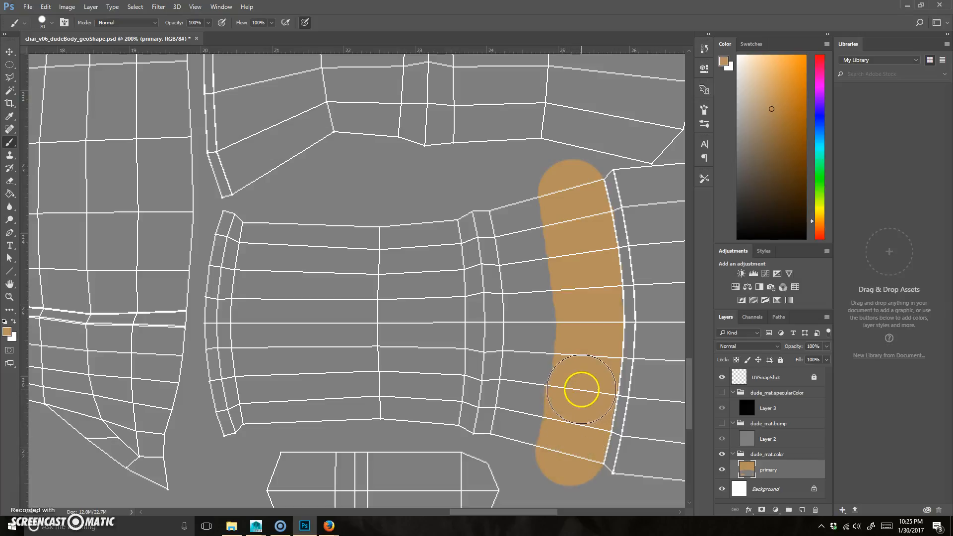
Outline the remaining part of the lower-right limb shell with straight tan strokes and fill its interior.
left_click(527, 208)
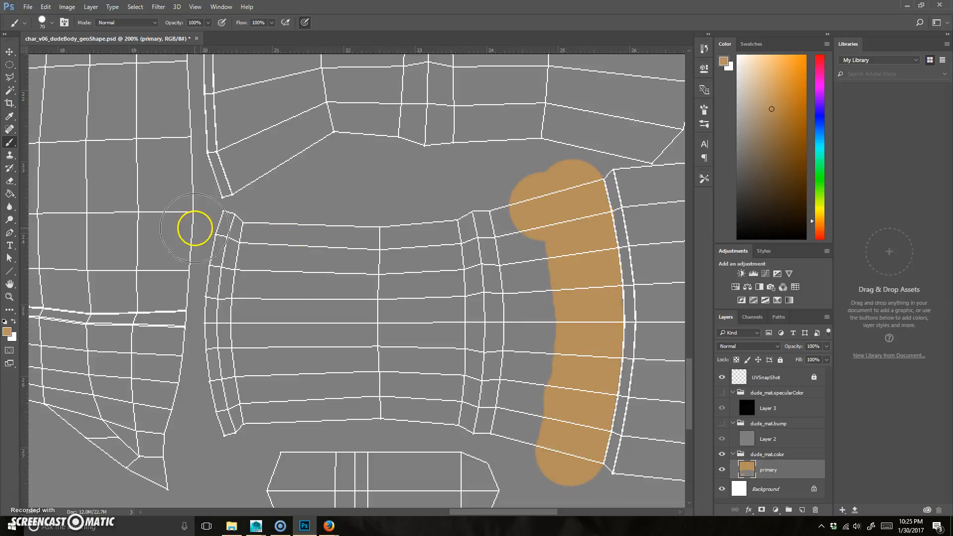
left_click(234, 237, "shift")
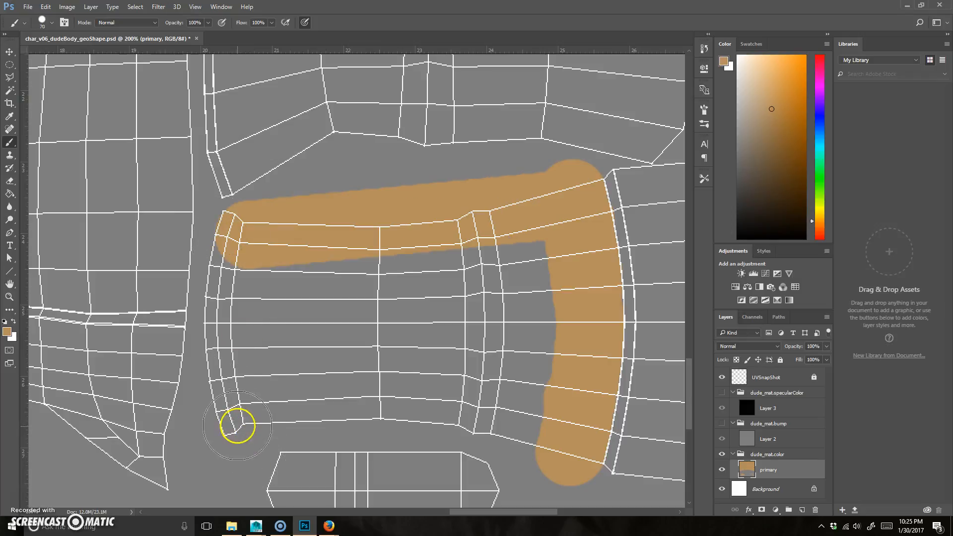
left_click(237, 416, "shift")
left_click(550, 433, "shift")
mouse_move(527, 404)
left_mouse_down()
mouse_move(246, 374)
mouse_move(257, 296)
mouse_move(341, 262)
mouse_move(486, 249)
mouse_move(552, 298)
mouse_move(294, 312)
mouse_move(375, 339)
mouse_move(514, 322)
mouse_move(472, 307)
left_mouse_up()
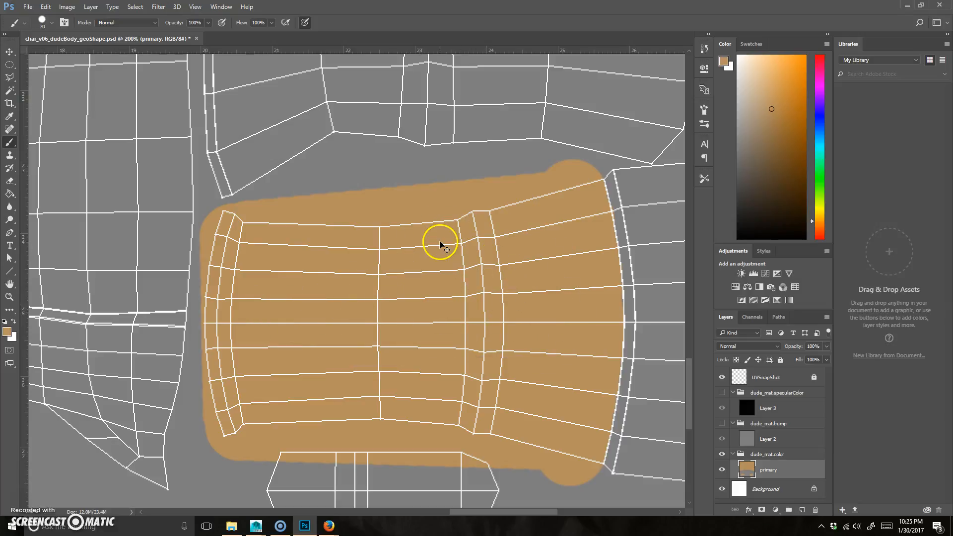
Paint the top edge of the torso shell tan from its right corner across to its left corner.
key("ctrl+minus")
key("ctrl+minus")
key("ctrl+minus")
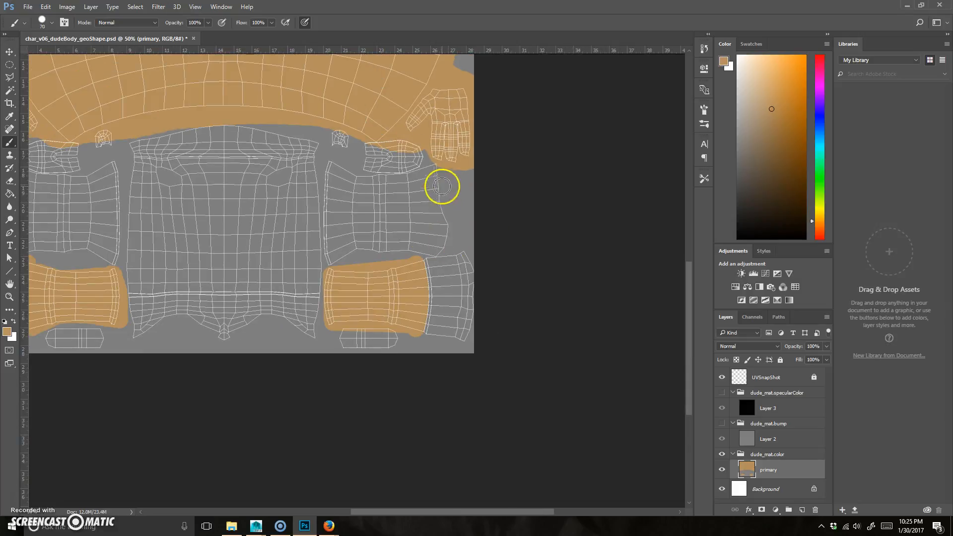
left_click_drag(351, 240, 426, 314)
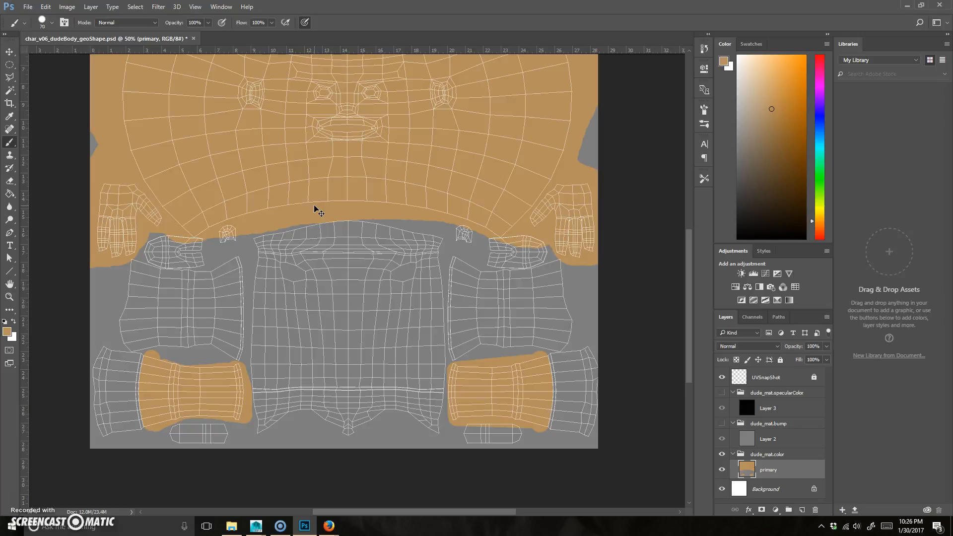
key("ctrl+plus")
key("ctrl+plus")
key("ctrl+plus")
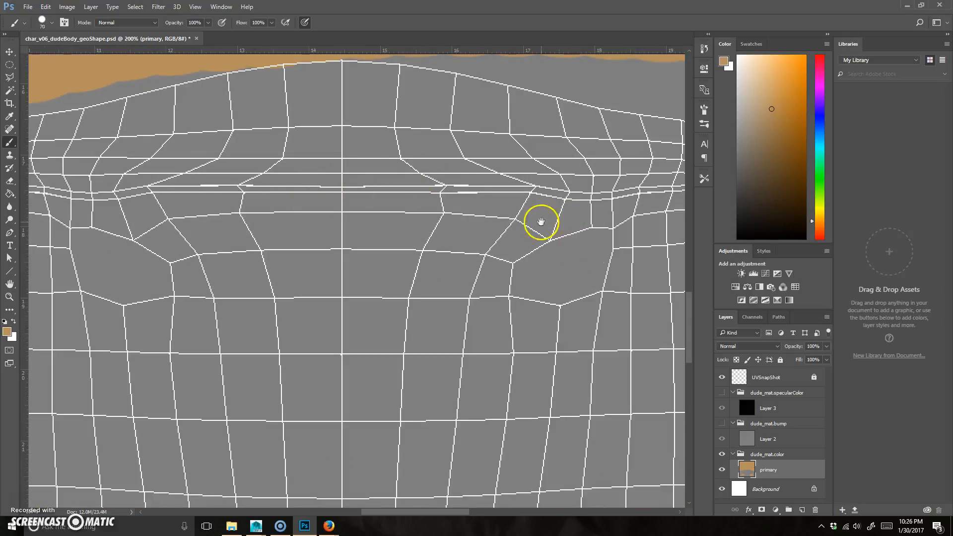
left_click_drag(543, 219, 391, 255)
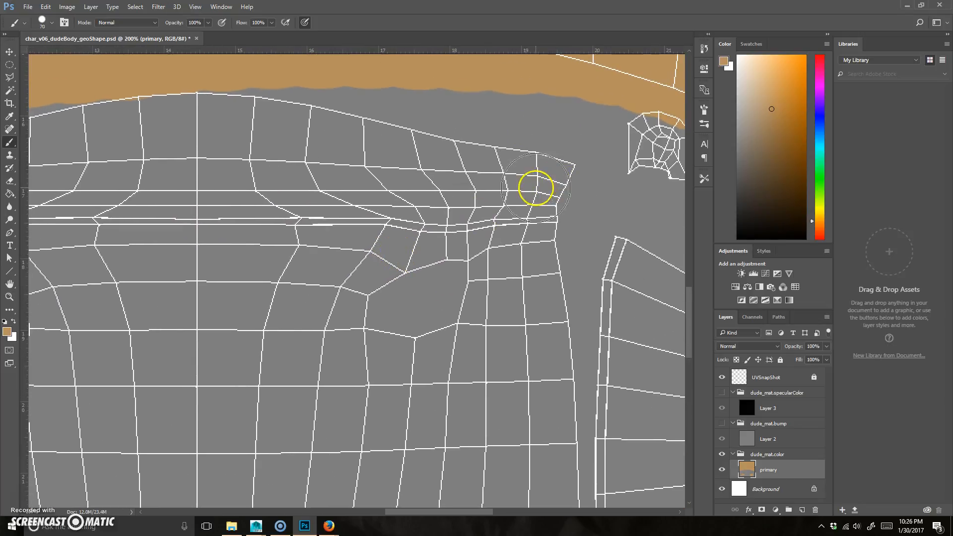
left_click_drag(560, 172, 474, 150)
left_click_drag(192, 102, 174, 102)
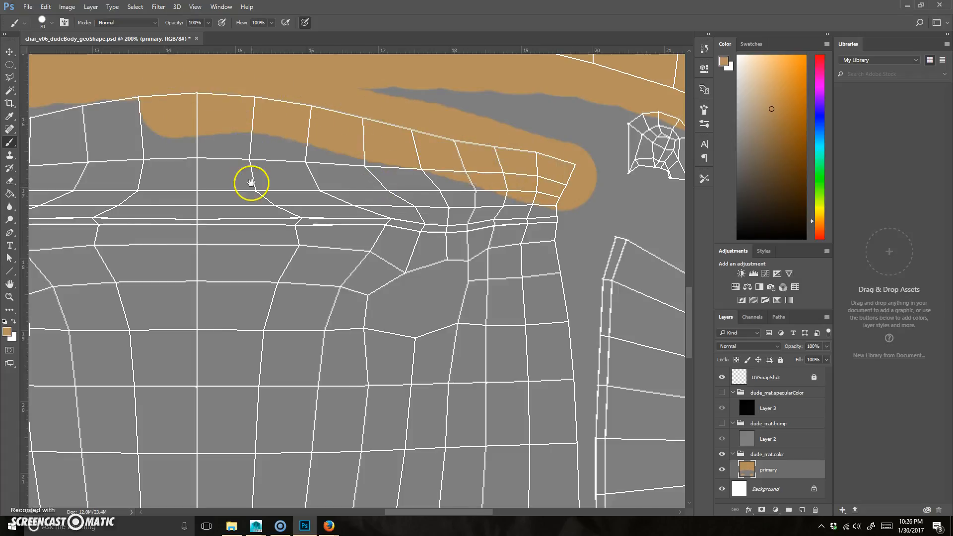
left_click_drag(250, 183, 447, 187)
mouse_move(585, 125)
left_mouse_down()
mouse_move(310, 170)
mouse_move(296, 187)
mouse_move(308, 216)
left_mouse_up()
left_click_drag(528, 230, 441, 266)
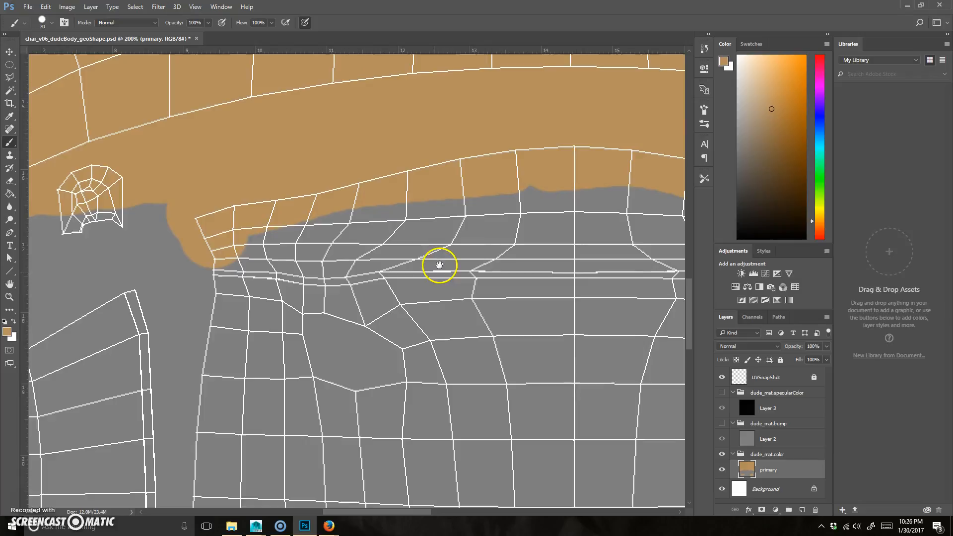
Reduce the brush to 20 px and paint a tan band along the torso's upper seam from its left corner past the centre line.
key("[")
key("[")
key("[")
key("[")
key("[")
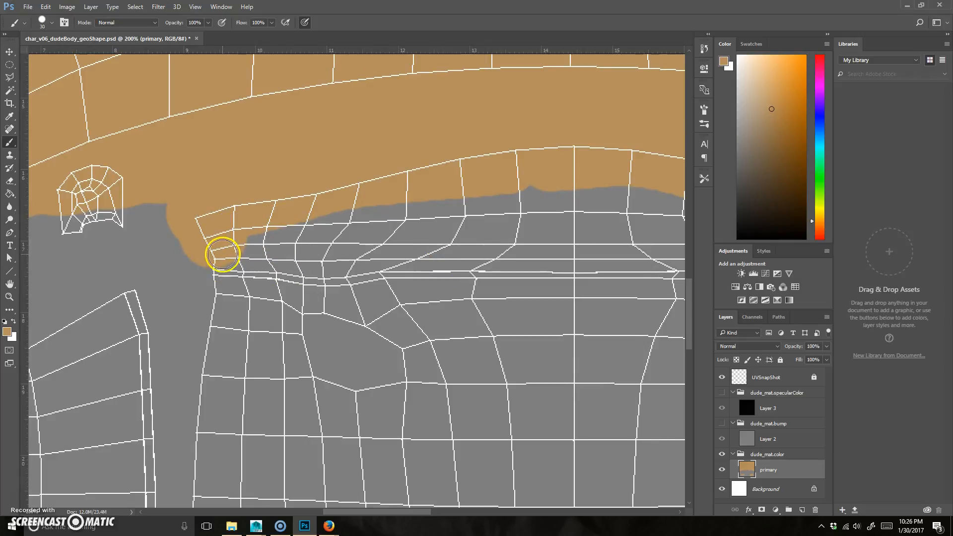
key("[")
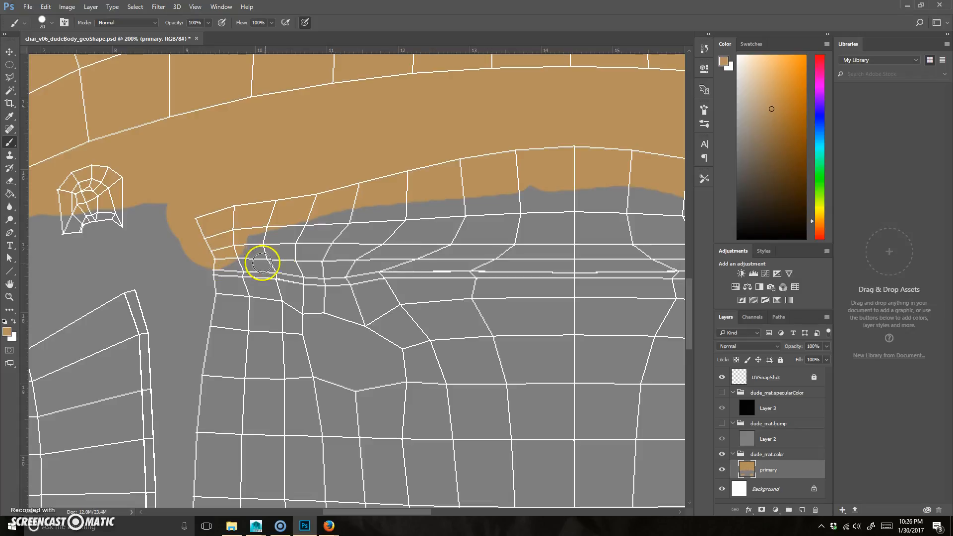
left_click_drag(277, 263, 359, 261)
mouse_move(536, 279)
left_mouse_down()
mouse_move(393, 276)
mouse_move(374, 258)
left_mouse_up()
left_click(398, 255, "shift")
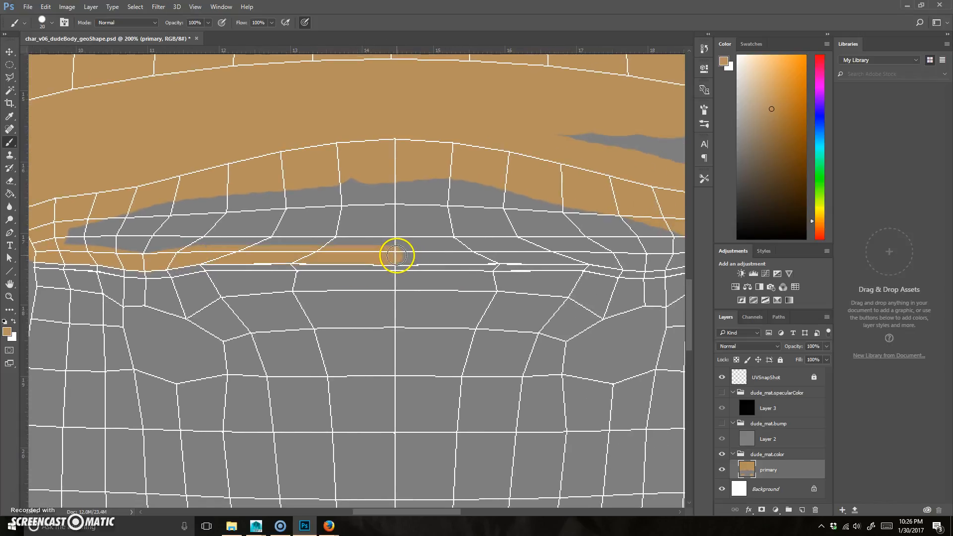
left_click(589, 255, "shift")
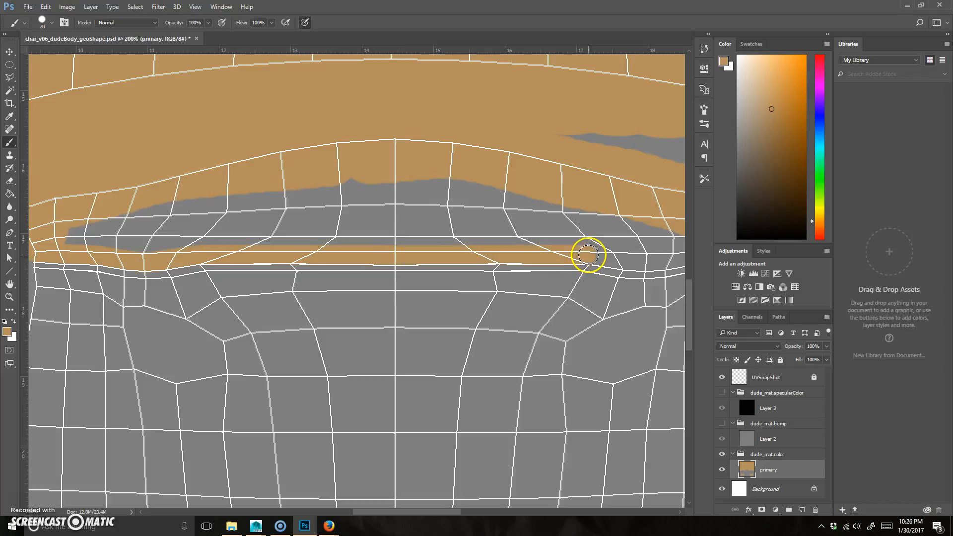
Continue the tan band with connected straight strokes along the upper seam to the torso shell's right corner.
left_click_drag(639, 298, 426, 295)
left_click(432, 257, "shift")
left_click(458, 255, "shift")
left_click(498, 248, "shift")
left_click(549, 248, "shift")
Enlarge the brush to 45 px and fill the remaining gray gap above the upper torso seam with tan.
key("bracketright")
key("bracketright")
scroll(608, 230, "left", 5)
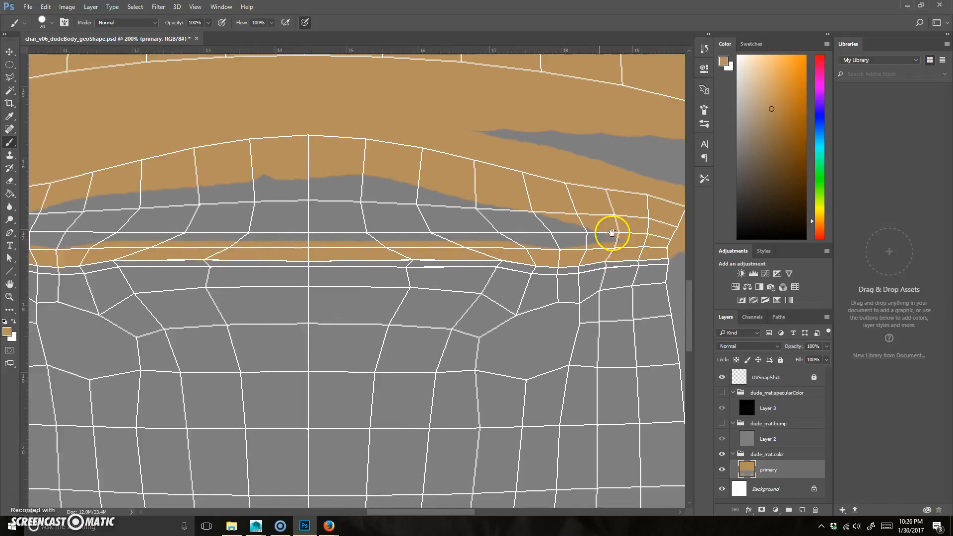
mouse_move(656, 229)
left_mouse_down()
mouse_move(540, 189)
mouse_move(281, 168)
mouse_move(97, 210)
mouse_move(128, 221)
mouse_move(229, 223)
mouse_move(505, 202)
mouse_move(591, 216)
left_mouse_up()
scroll(468, 206, "right", 5)
mouse_move(474, 213)
left_mouse_down()
mouse_move(333, 204)
mouse_move(436, 208)
left_mouse_up()
mouse_move(264, 211)
left_mouse_down()
mouse_move(375, 199)
mouse_move(470, 207)
mouse_move(303, 202)
mouse_move(256, 181)
mouse_move(149, 195)
left_mouse_up()
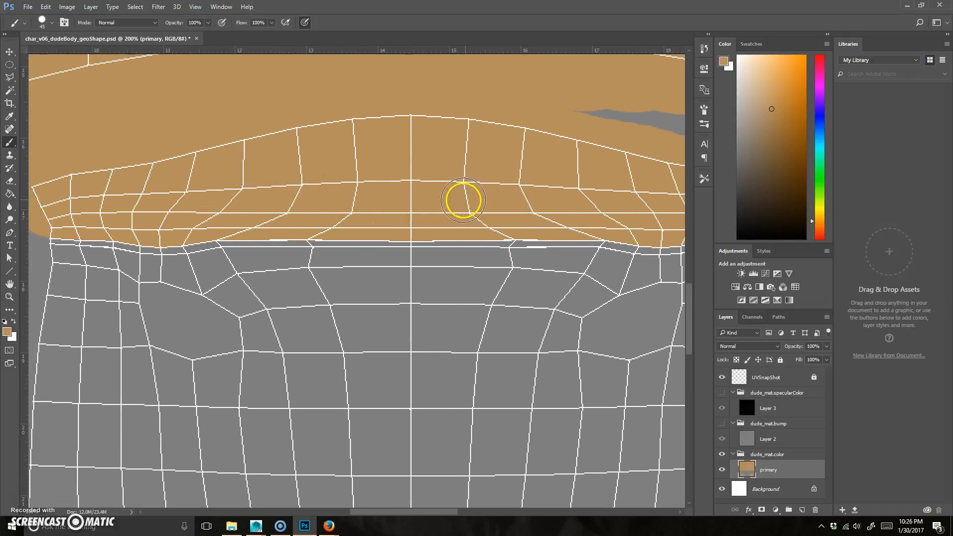
Change the foreground colour to a bright orange-red for the shirt.
scroll(476, 130, "down", 5)
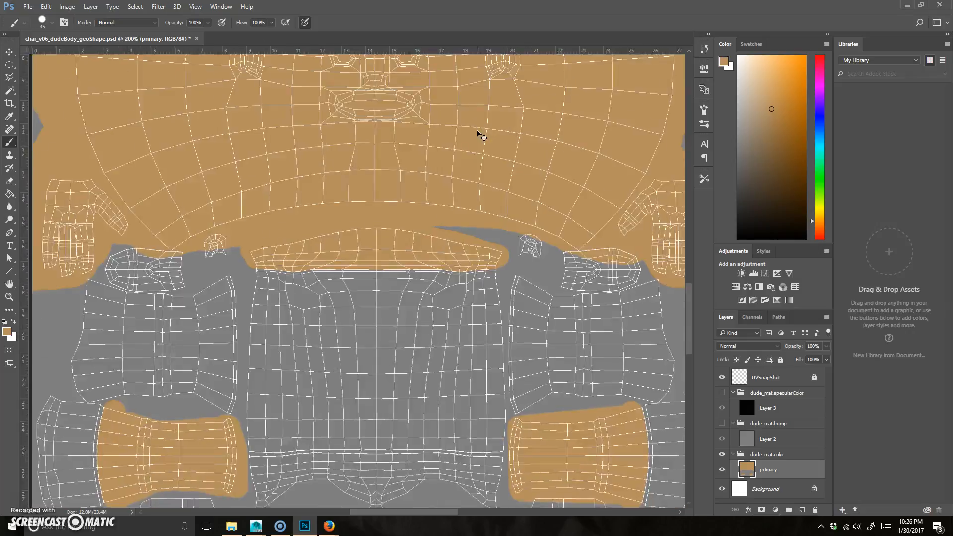
left_click(820, 60)
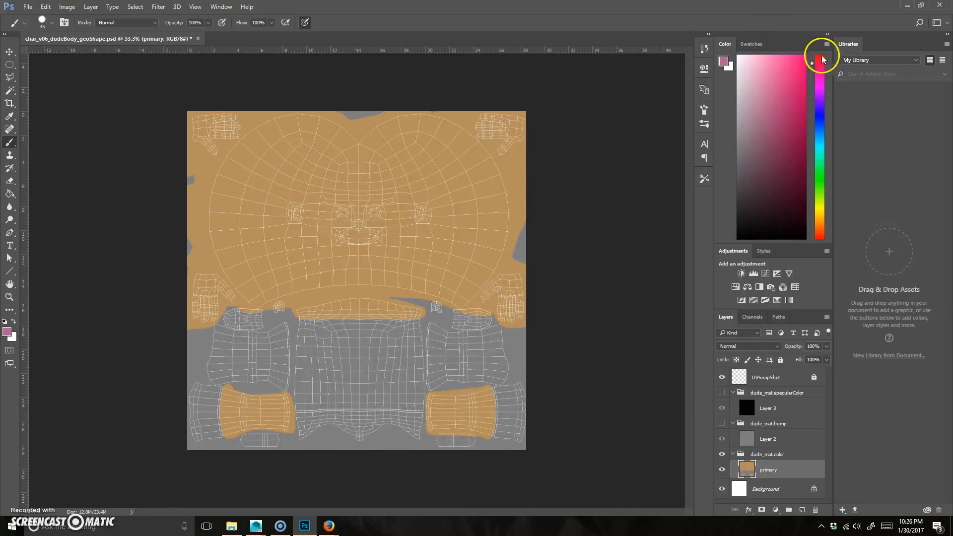
left_click_drag(788, 82, 799, 60)
left_click_drag(820, 221, 829, 236)
mouse_move(793, 85)
left_mouse_down()
mouse_move(824, 33)
mouse_move(795, 84)
left_mouse_up()
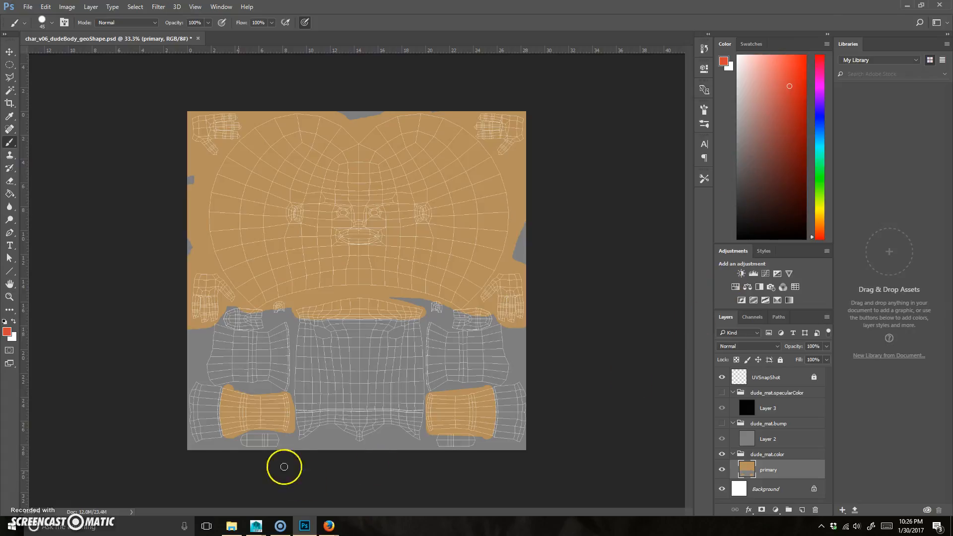
Paint a thick red band of connected straight strokes just below the upper torso seam, from the right corner inward.
key("ctrl+plus")
key("ctrl+plus")
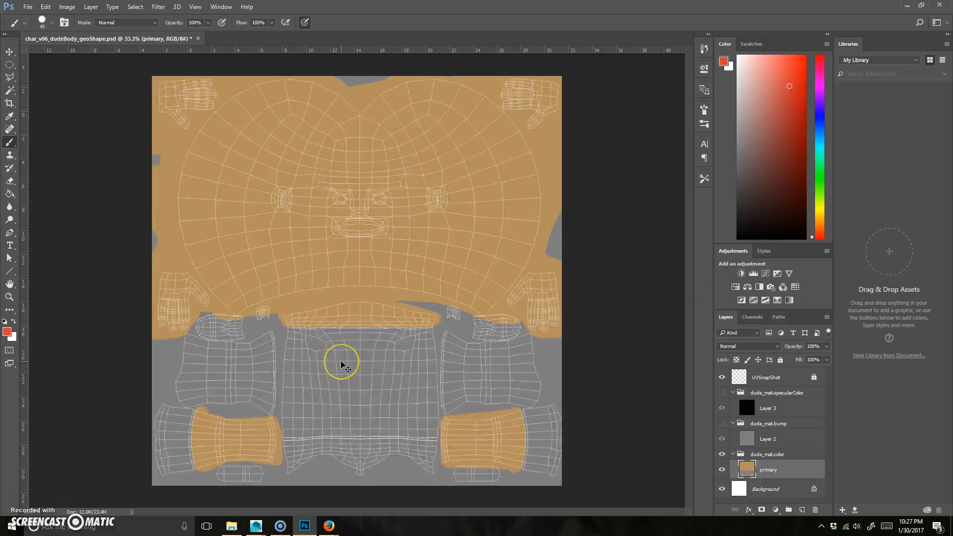
left_click_drag(305, 432, 331, 318)
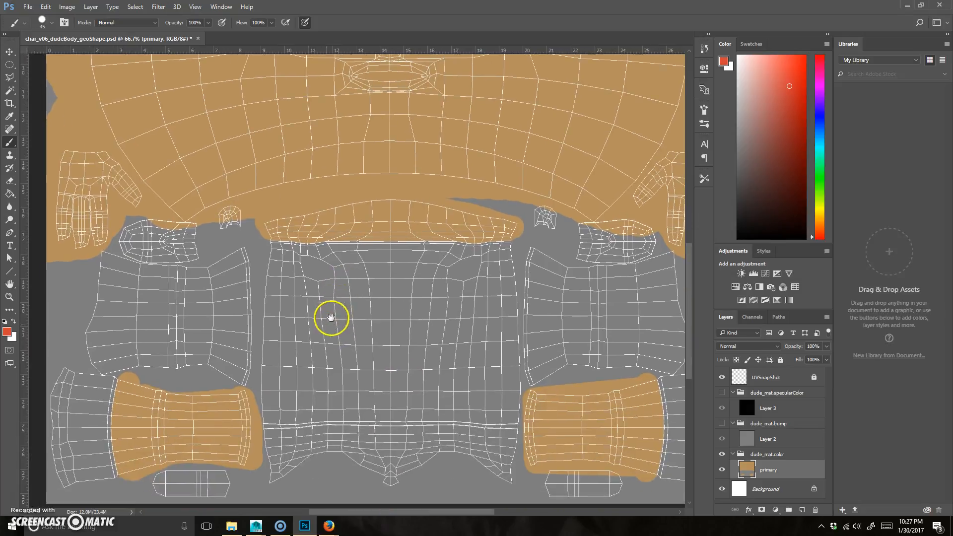
left_click_drag(417, 260, 420, 274)
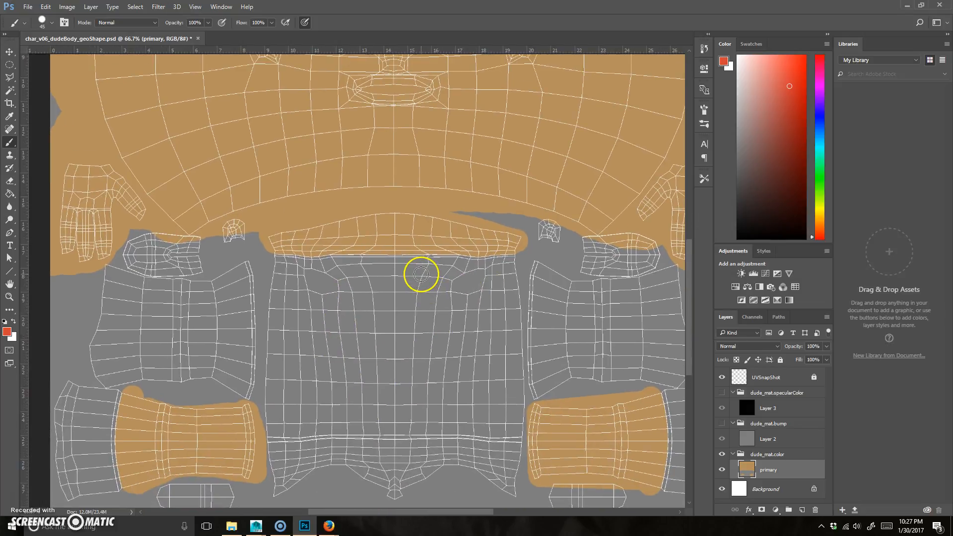
key("ctrl+plus")
key("ctrl+plus")
left_click_drag(517, 361, 267, 417)
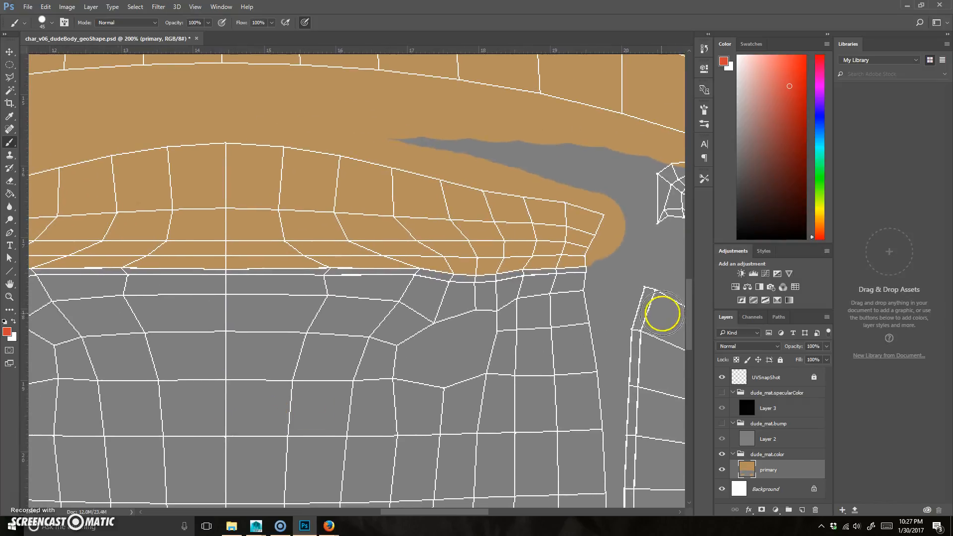
left_click(588, 288)
left_click(509, 293, "shift")
left_click(480, 297, "shift")
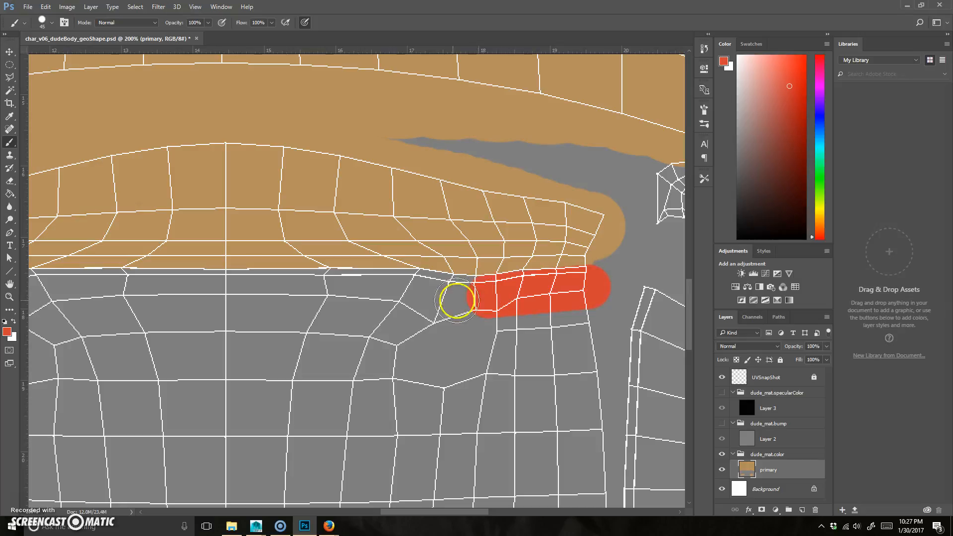
left_click(455, 298, "shift")
Reduce the brush to 15 px and extend the red along the upper torso seam to the centre line.
key("bracketleft")
key("bracketleft")
key("bracketleft")
key("bracketleft")
key("bracketleft")
left_click(445, 278)
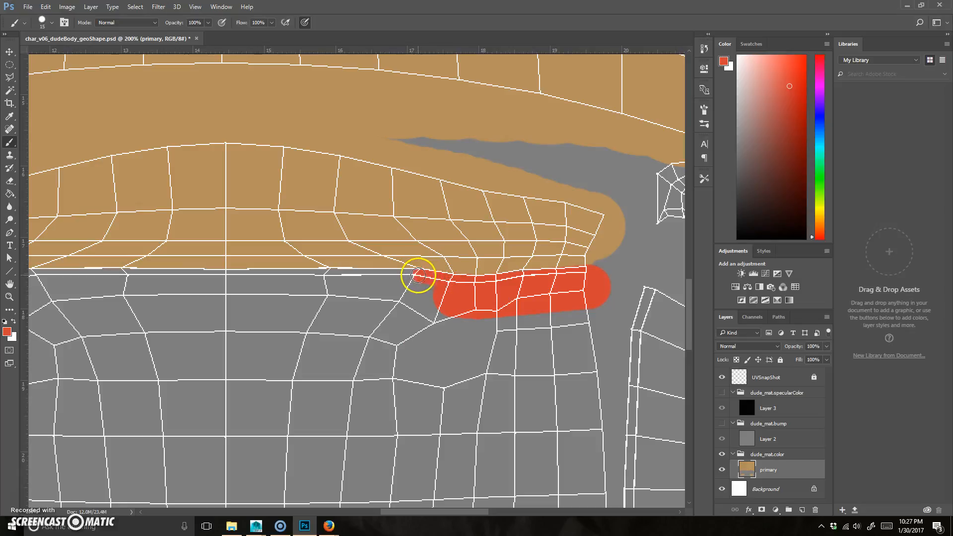
left_click(331, 275, "shift")
left_click_drag(239, 341, 424, 314)
left_click(411, 251, "shift")
Continue the thin red line along the upper torso seam from the centre line to the left corner.
left_click_drag(307, 289, 380, 277)
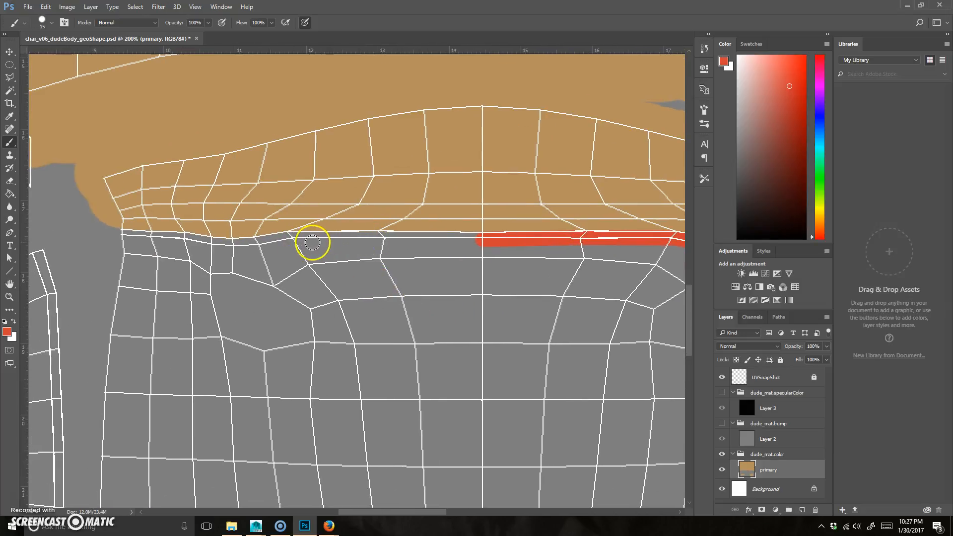
left_click(288, 240, "shift")
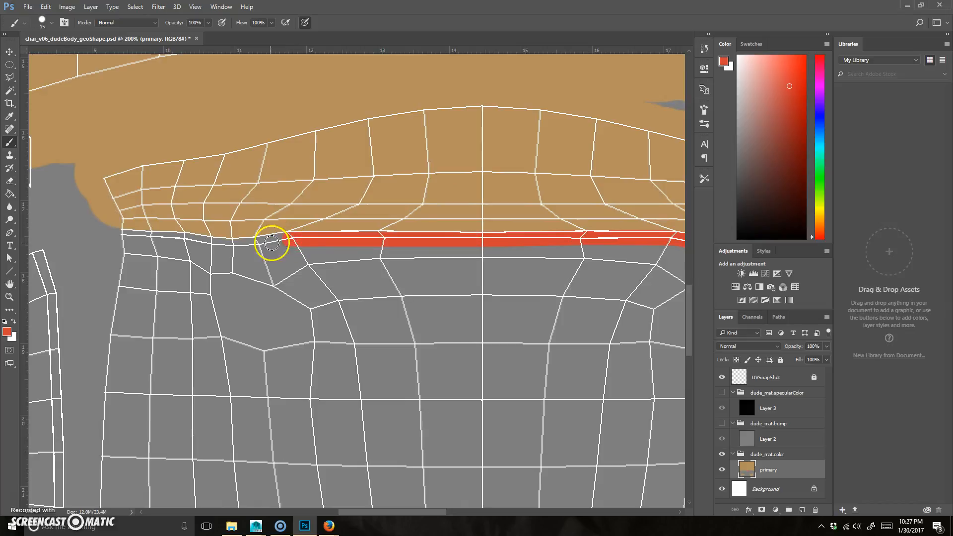
left_click(231, 247, "shift")
left_click(200, 245, "shift")
left_click(184, 239, "shift")
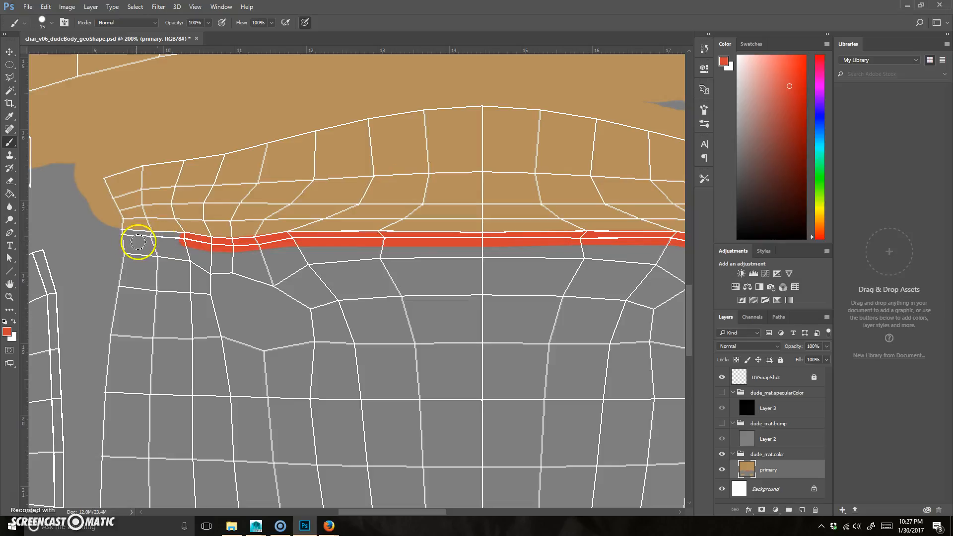
left_click(121, 237, "shift")
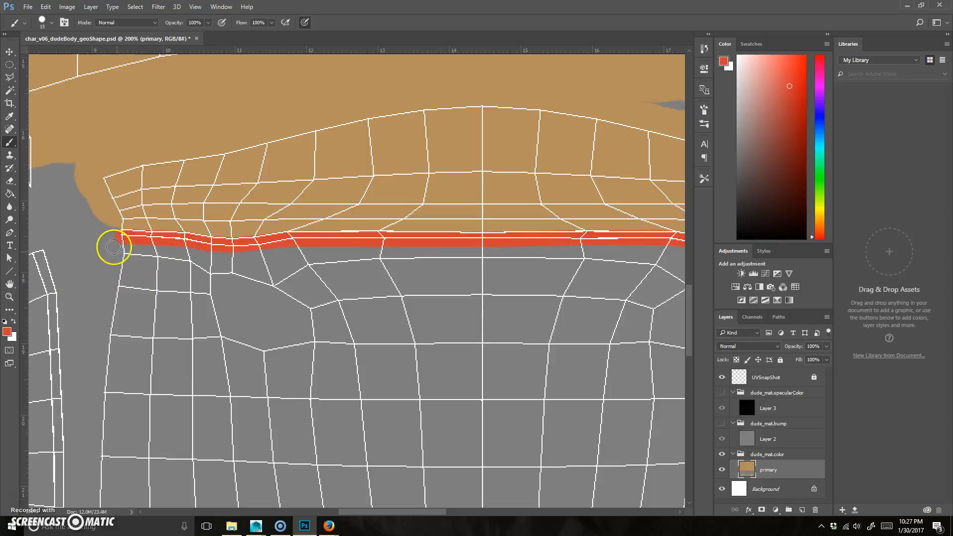
Paint a red line of connected straight strokes along the torso's double waist seam, from its right edge inward.
scroll(322, 343, "down", 4)
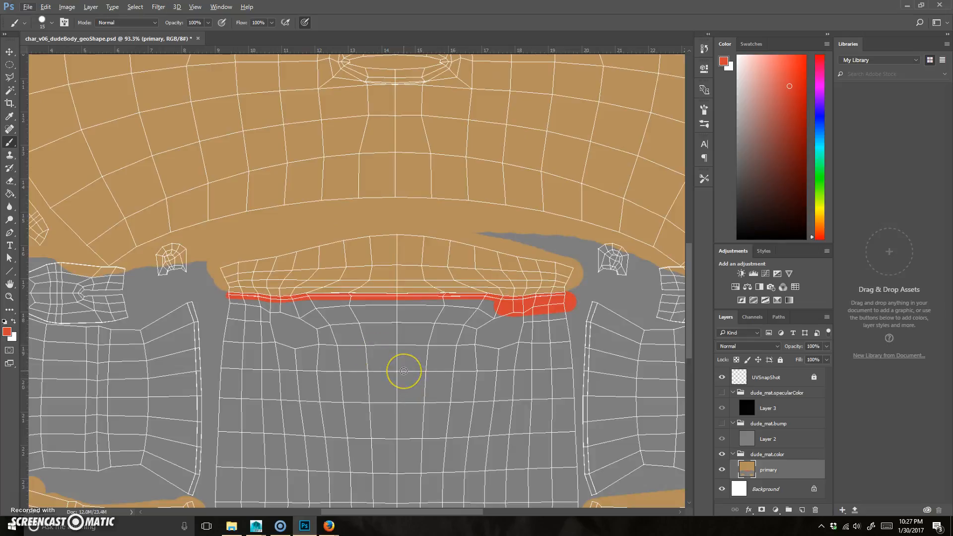
left_click_drag(503, 398, 476, 315)
left_click_drag(464, 378, 468, 291)
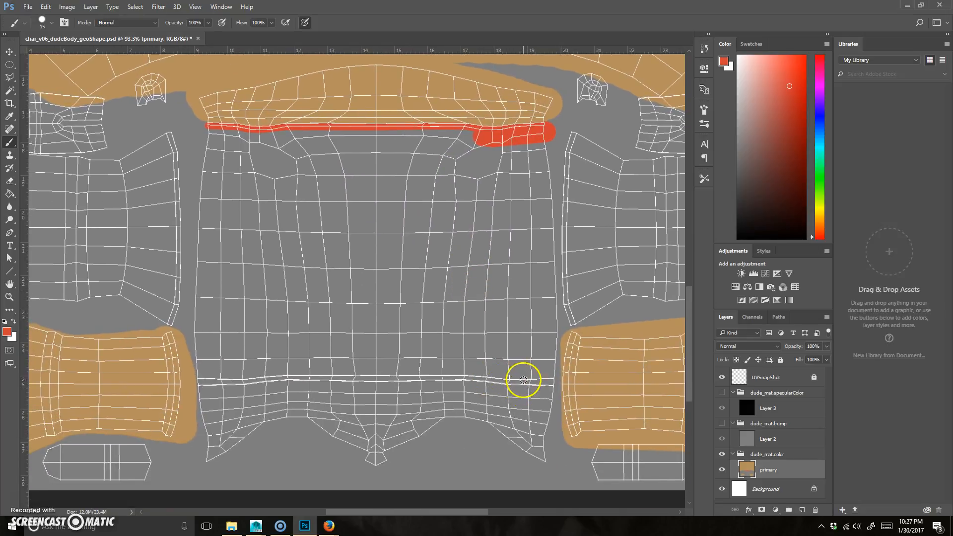
scroll(558, 392, "up", 4)
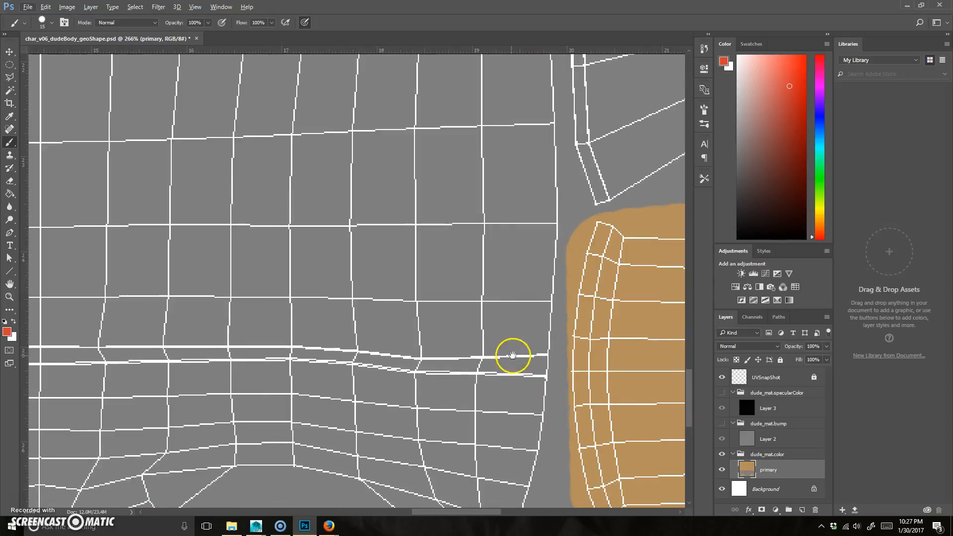
left_click_drag(512, 353, 561, 338)
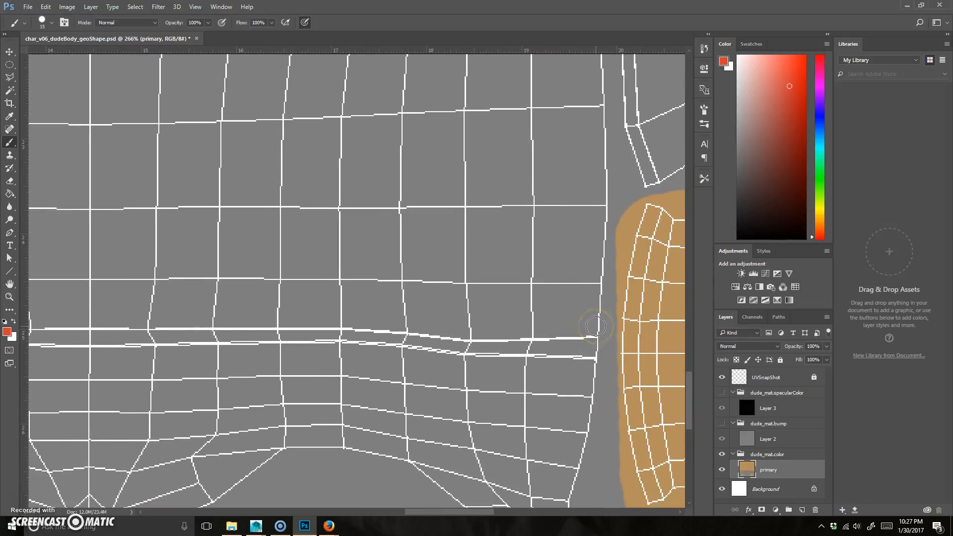
mouse_move(586, 347)
left_mouse_down()
mouse_move(451, 397)
mouse_move(864, 357)
mouse_move(659, 389)
mouse_move(201, 432)
left_mouse_up()
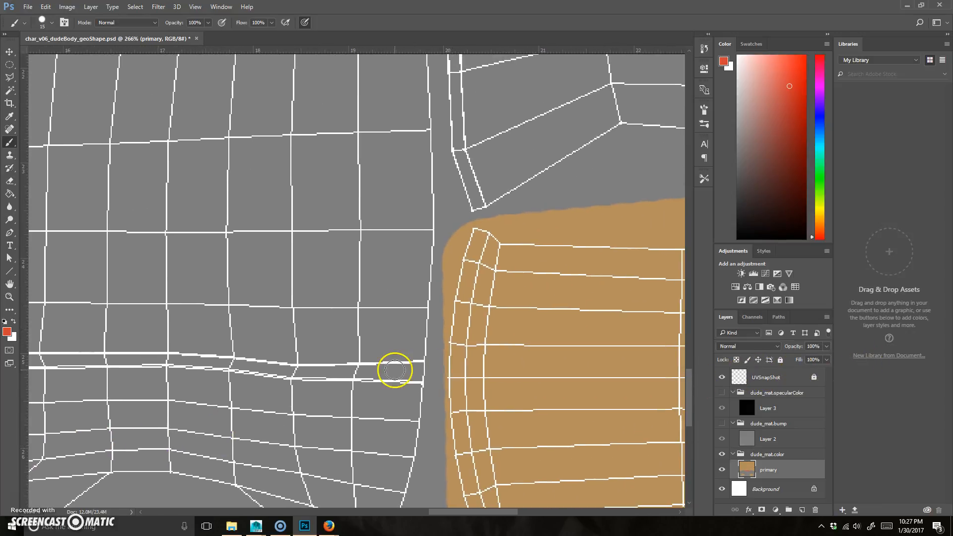
left_click(423, 372)
left_click(292, 367, "shift")
left_click_drag(260, 340, 343, 332)
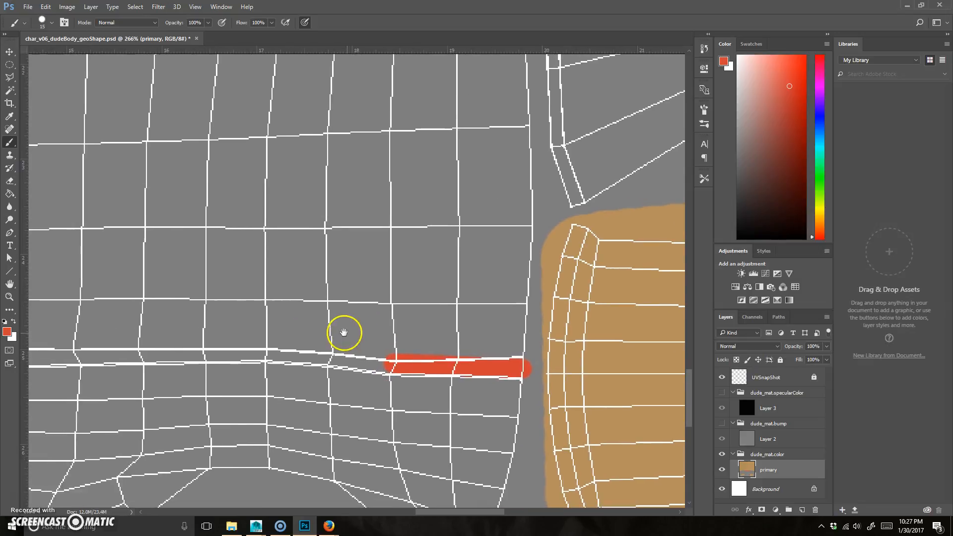
left_click(327, 353, "shift")
left_click(268, 350, "shift")
Extend the red waist seam line across the centre line toward the torso's left side.
left_click_drag(301, 392, 553, 366)
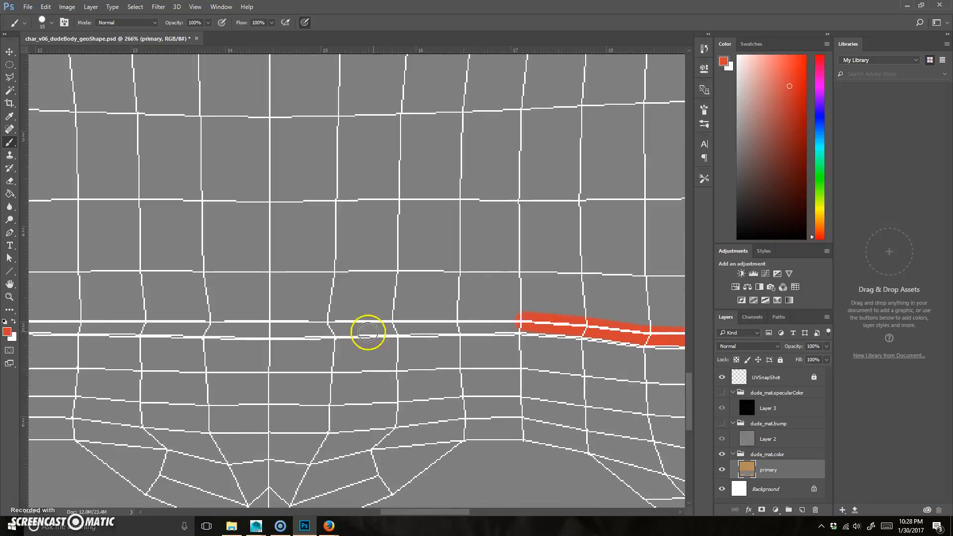
left_click(332, 329, "shift")
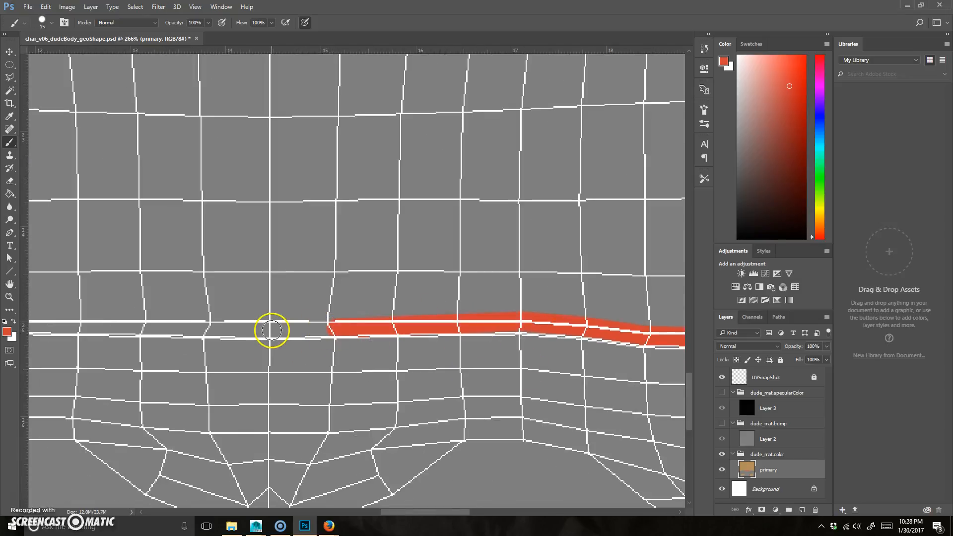
left_click(267, 329, "shift")
left_click_drag(290, 348, 517, 340)
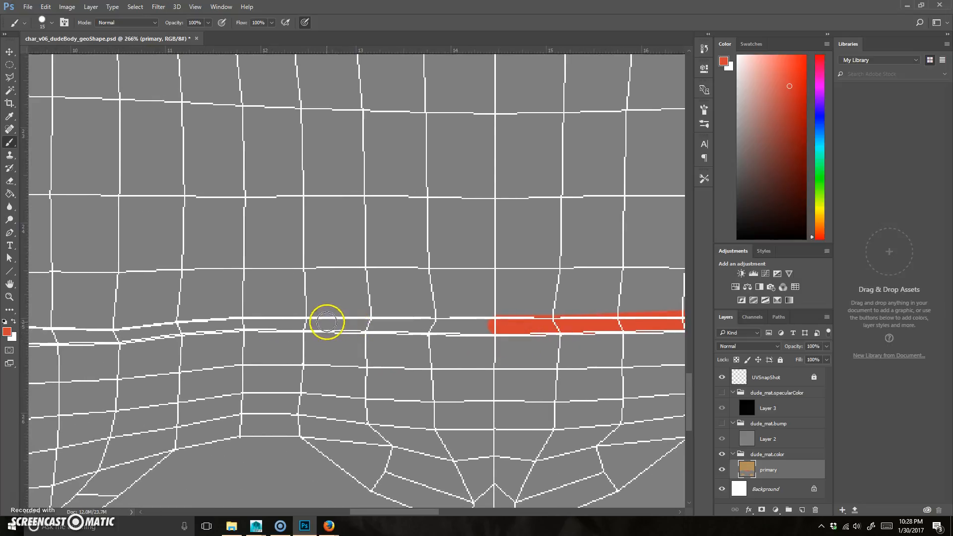
left_click(306, 323, "shift")
left_click(179, 326, "shift")
Finish the red waist seam line at the torso's left edge and continue it partway up that edge.
mouse_move(214, 359)
left_mouse_down()
mouse_move(417, 358)
mouse_move(471, 368)
left_mouse_up()
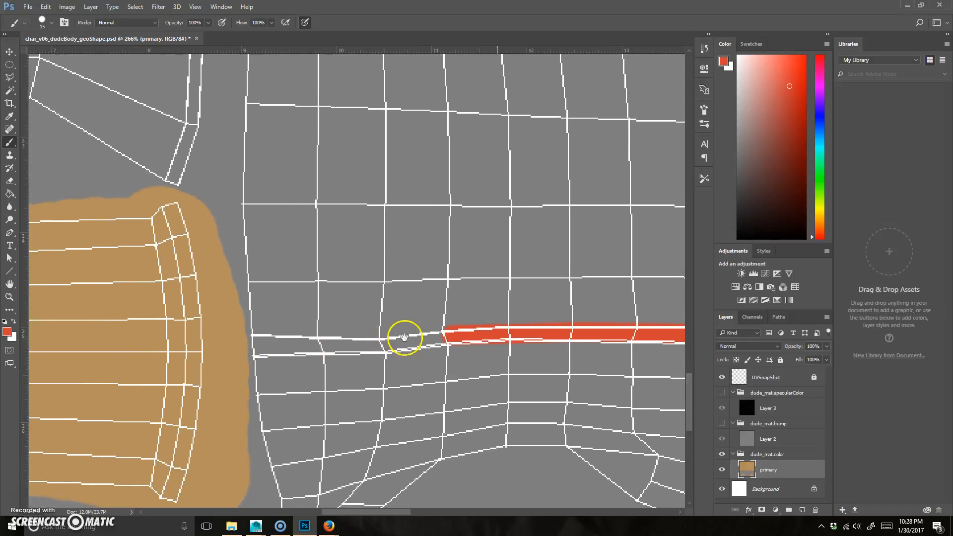
left_click(385, 344, "shift")
left_click(259, 347, "shift")
left_click(251, 155, "shift")
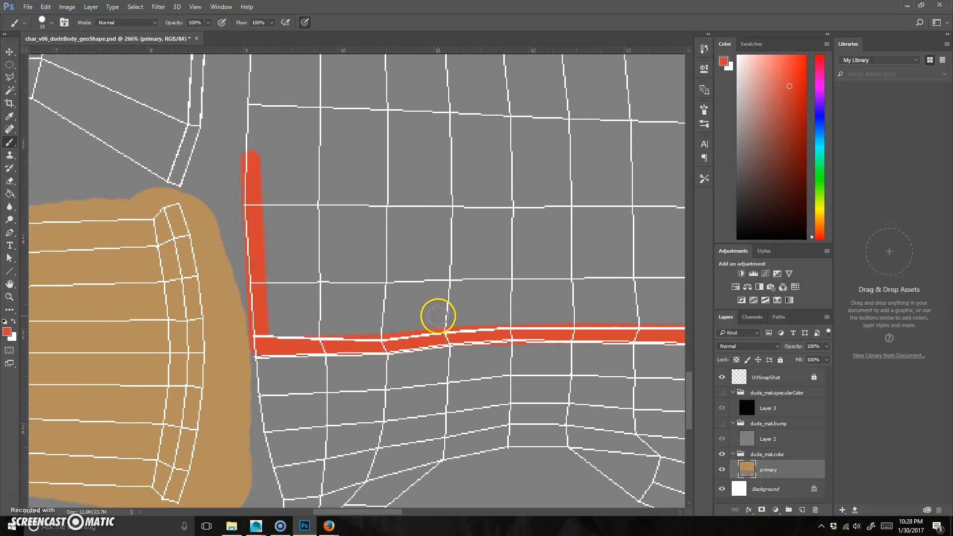
Paint a thick red border with a 100 px brush inside the torso's left edge, waist line and right edge.
scroll(431, 315, "down", 6)
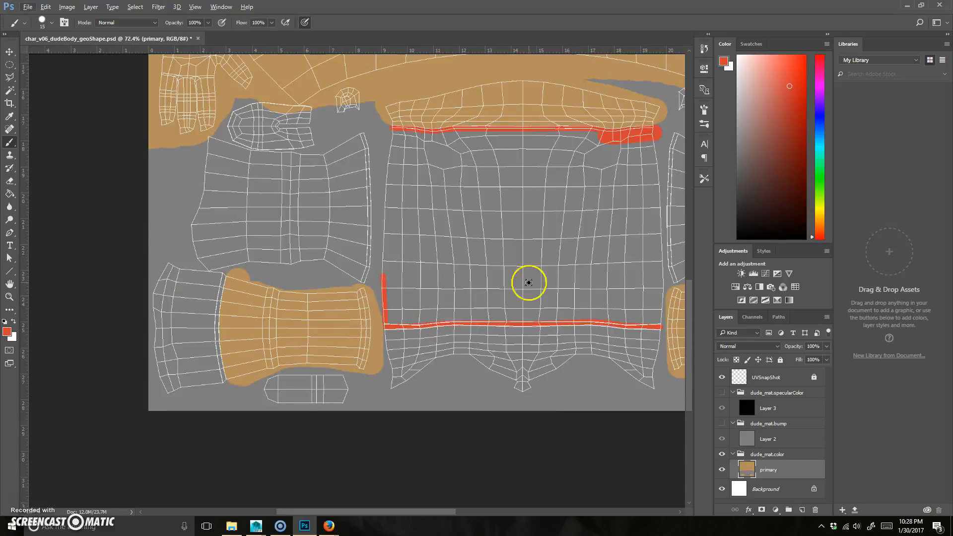
left_click_drag(560, 273, 433, 323)
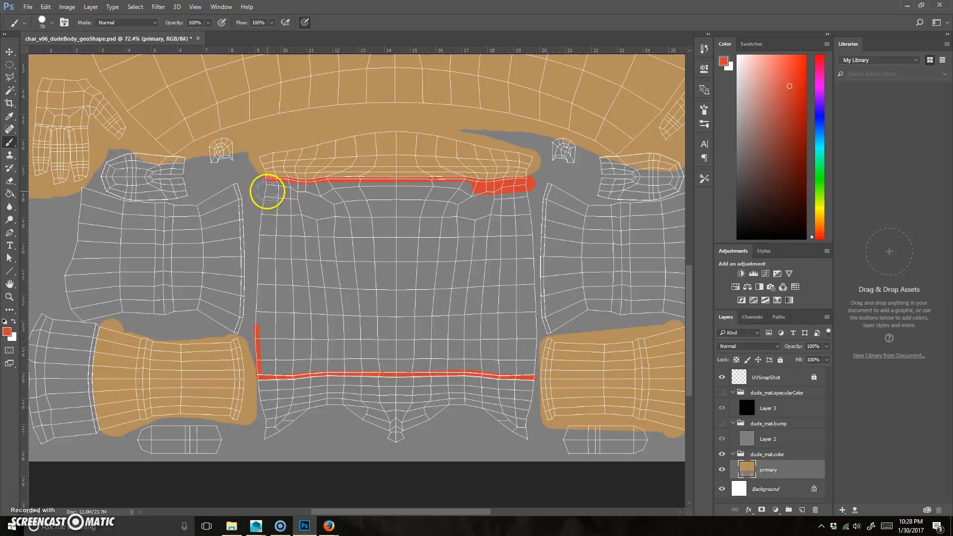
mouse_move(270, 197)
left_mouse_down()
mouse_move(265, 290)
mouse_move(278, 359)
mouse_move(269, 359)
mouse_move(292, 360)
left_mouse_up()
left_click(400, 355, "shift")
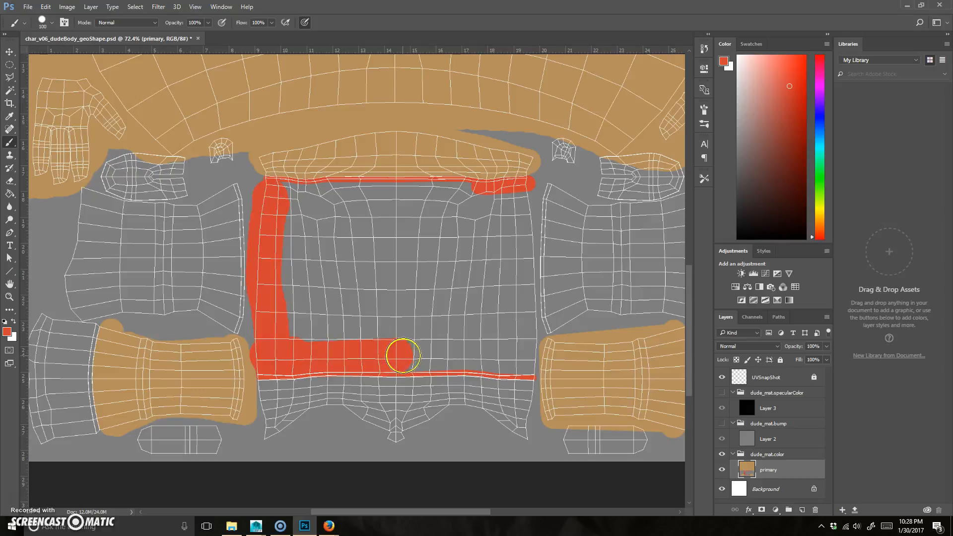
left_click(476, 355, "shift")
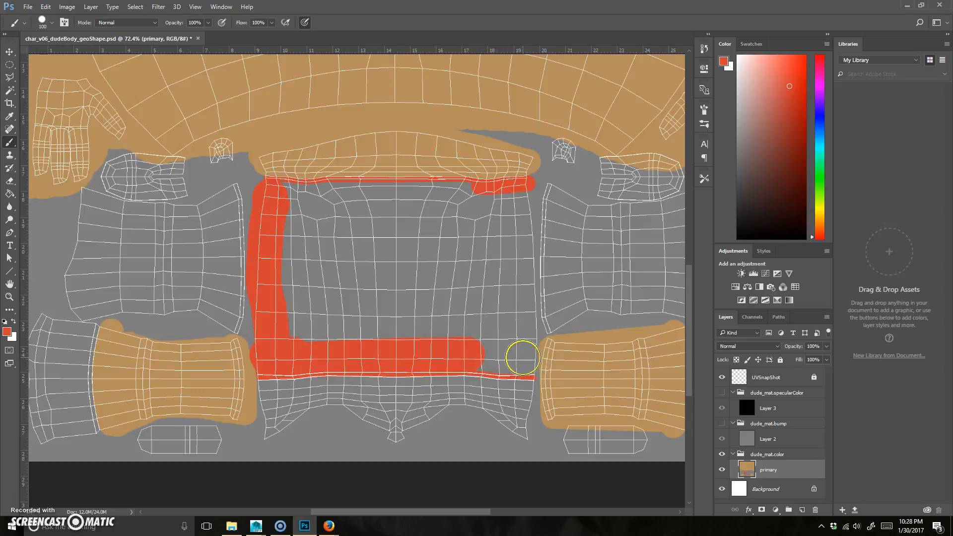
left_click(518, 359, "shift")
left_click_drag(517, 349, 519, 307)
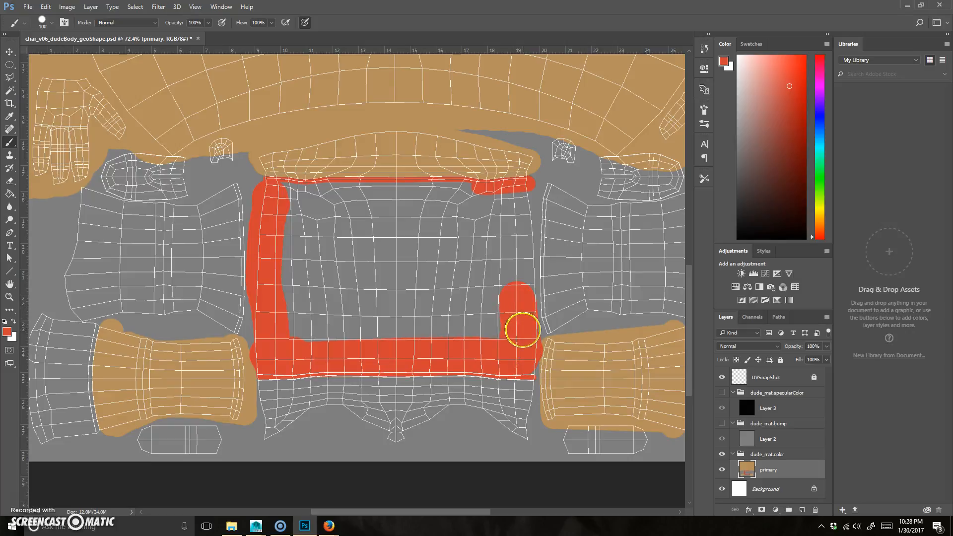
left_click(517, 201, "shift")
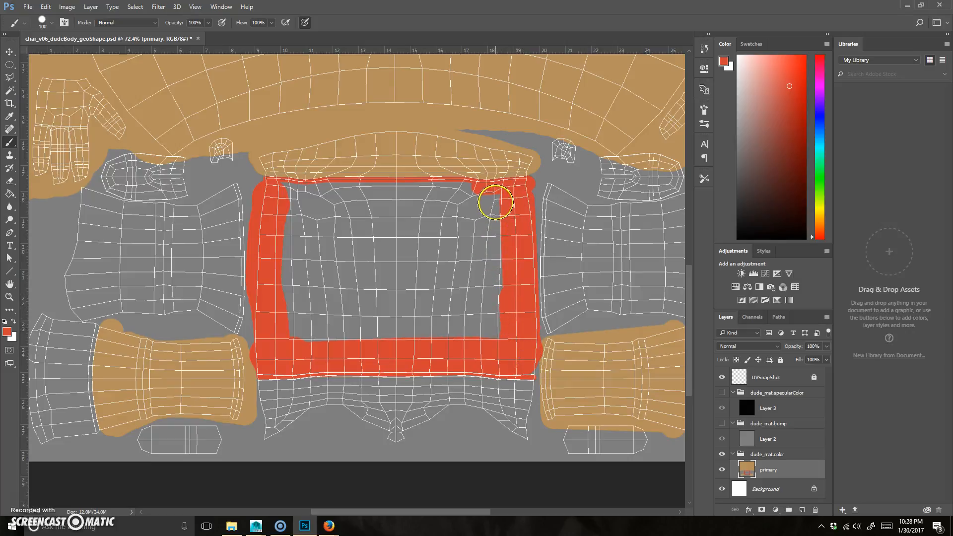
Paint a thick red band of connected straight strokes across the upper torso, below the neckline seam.
left_click(464, 197)
left_click(395, 198, "shift")
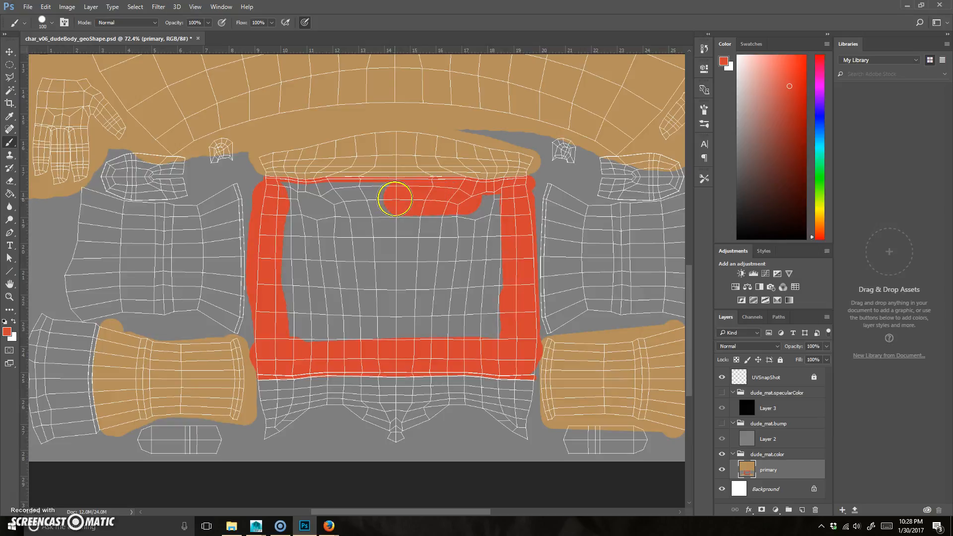
left_click(326, 198, "shift")
left_click(302, 201, "shift")
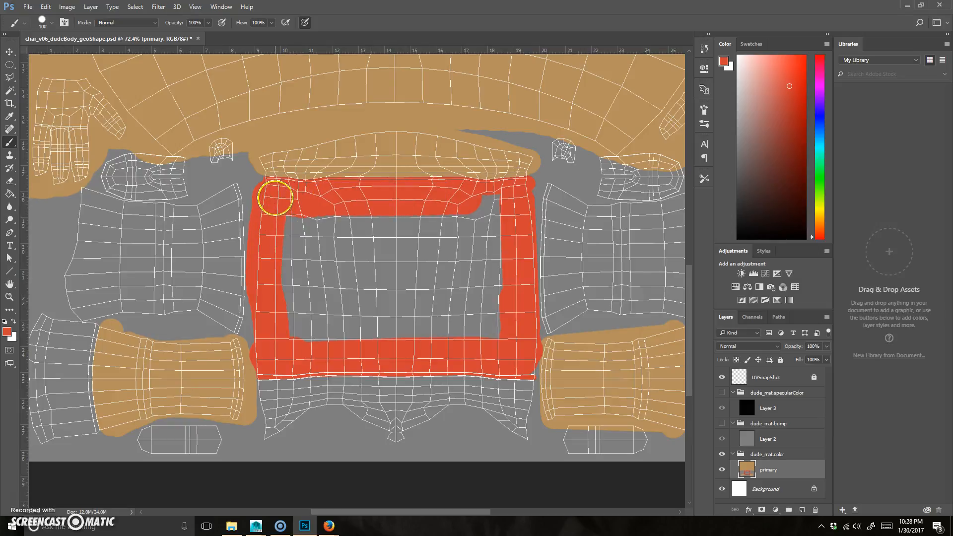
left_click_drag(283, 209, 297, 220)
left_click(504, 207, "shift")
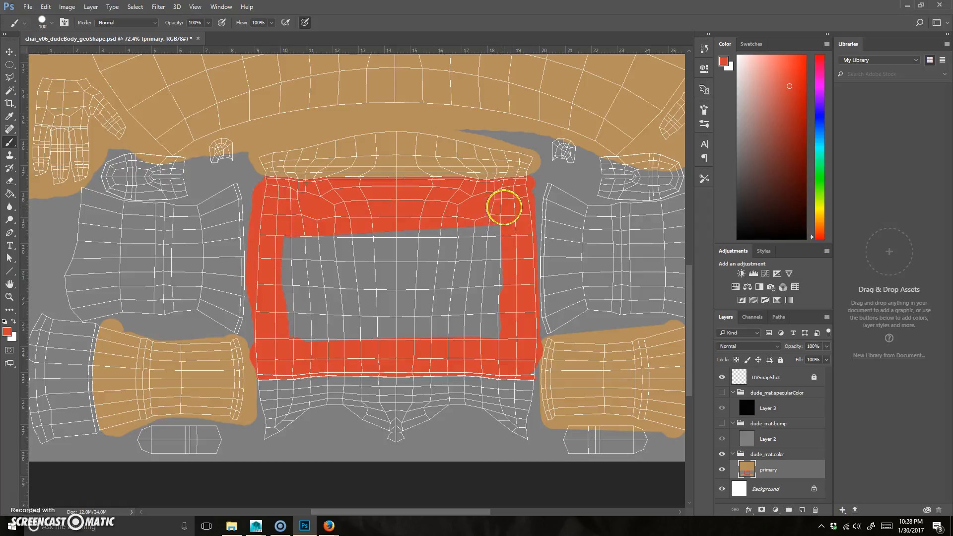
Fill the remaining grey area in the middle of the torso with broad red strokes.
left_click(504, 236)
left_click(288, 246, "shift")
left_click_drag(288, 246, 284, 279)
left_click(498, 262, "shift")
left_click_drag(504, 283, 286, 310)
mouse_move(399, 319)
left_mouse_down()
mouse_move(508, 326)
mouse_move(292, 337)
left_mouse_up()
Reduce the brush to 25 px and touch up the grey gap at the torso's lower right corner in red.
key("bracketleft")
key("bracketleft")
key("bracketleft")
key("bracketleft")
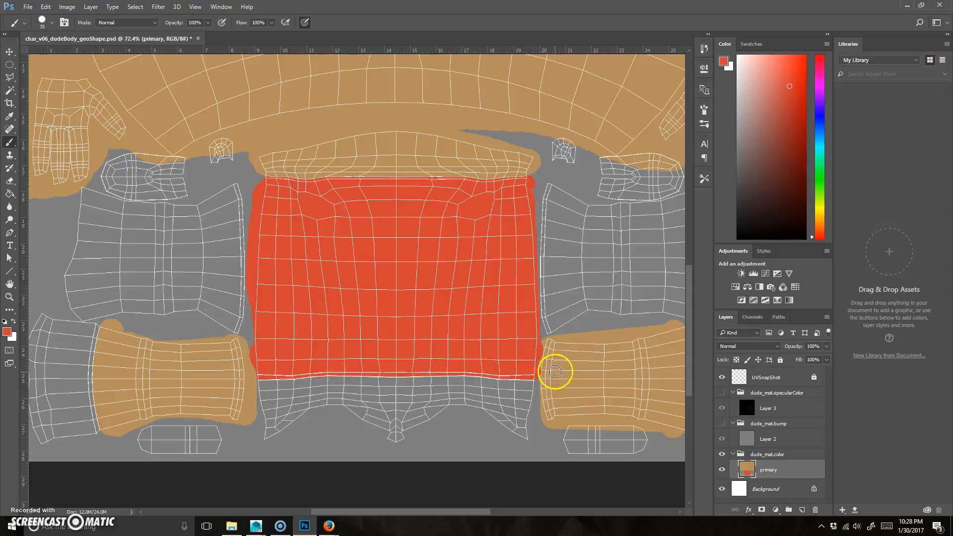
scroll(558, 380, "up", 12)
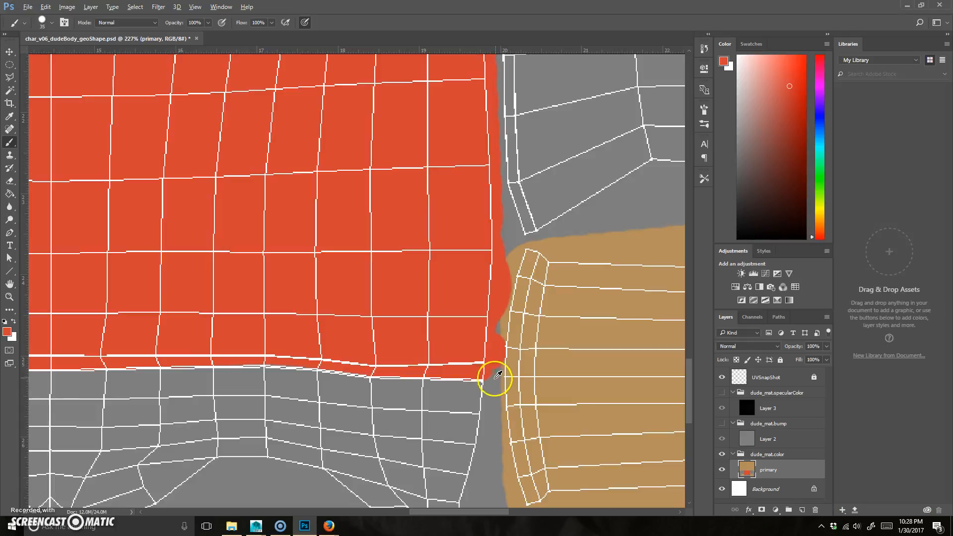
scroll(498, 376, "up", 4)
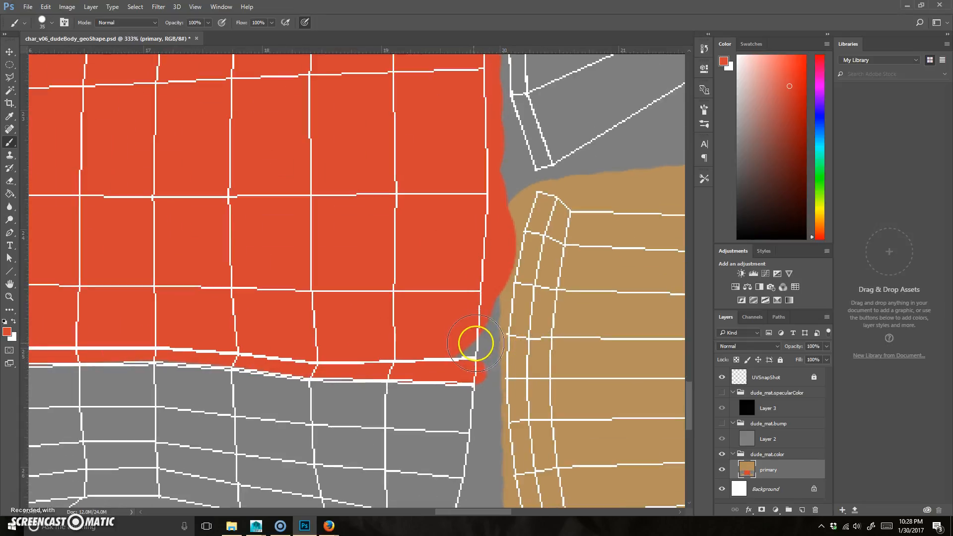
key("bracketleft")
key("bracketleft")
mouse_move(470, 344)
left_mouse_down()
mouse_move(444, 346)
mouse_move(472, 330)
left_mouse_up()
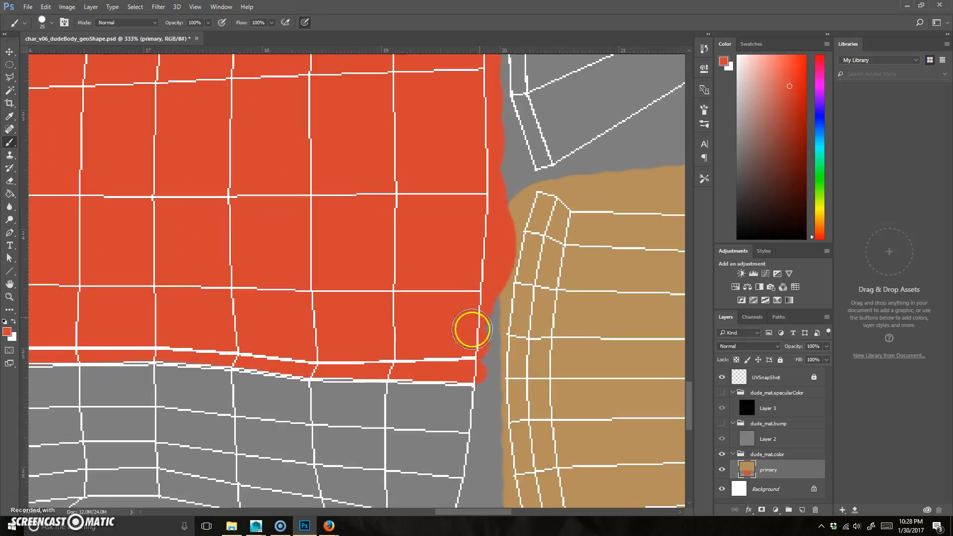
Paint a red line of connected straight strokes down the sleeve seam of the right arm shell, end to end.
scroll(473, 287, "down", 6)
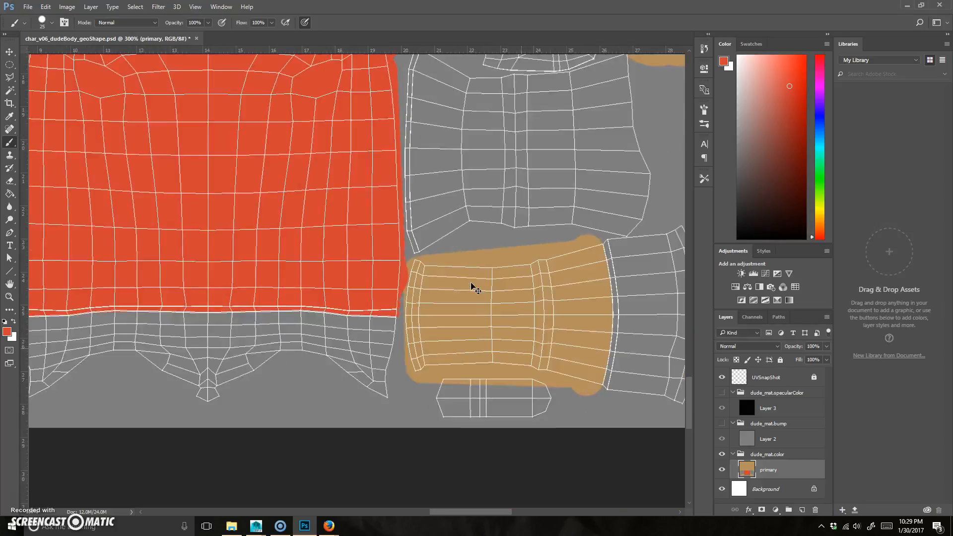
left_click_drag(403, 346, 313, 327)
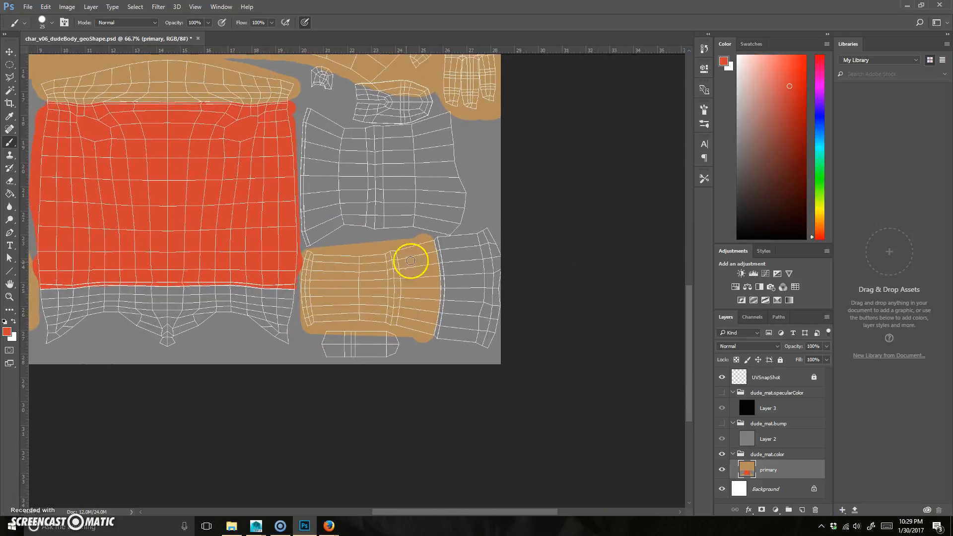
left_click_drag(448, 245, 486, 287)
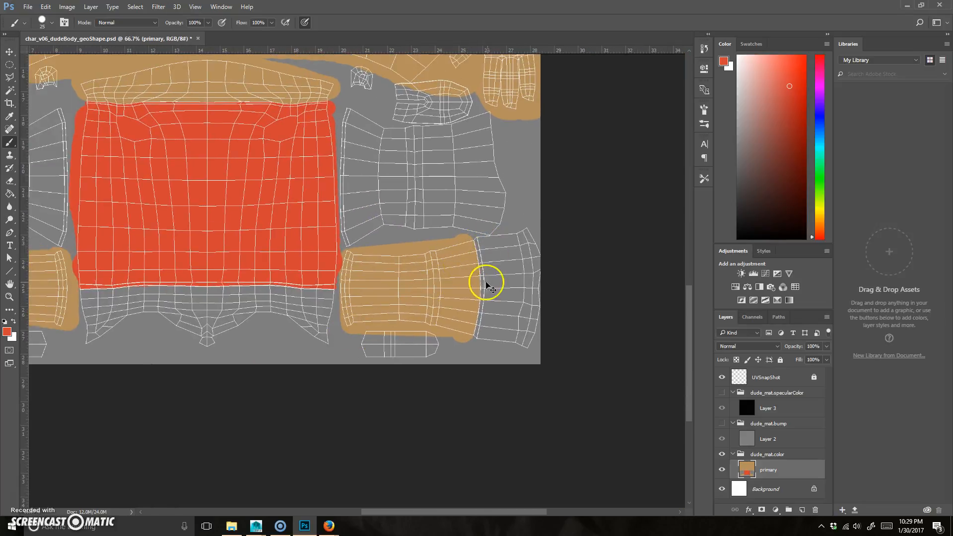
scroll(516, 283, "up", 4)
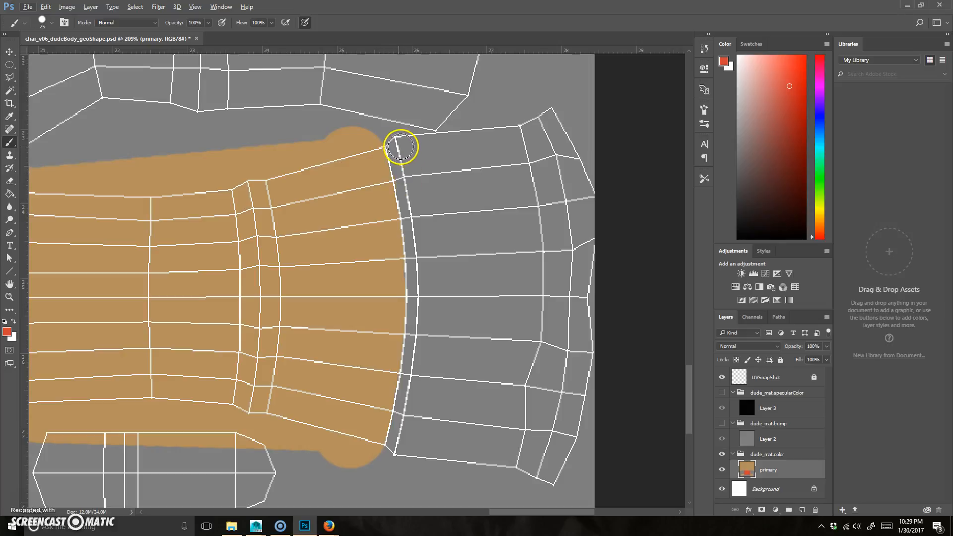
left_click(397, 144)
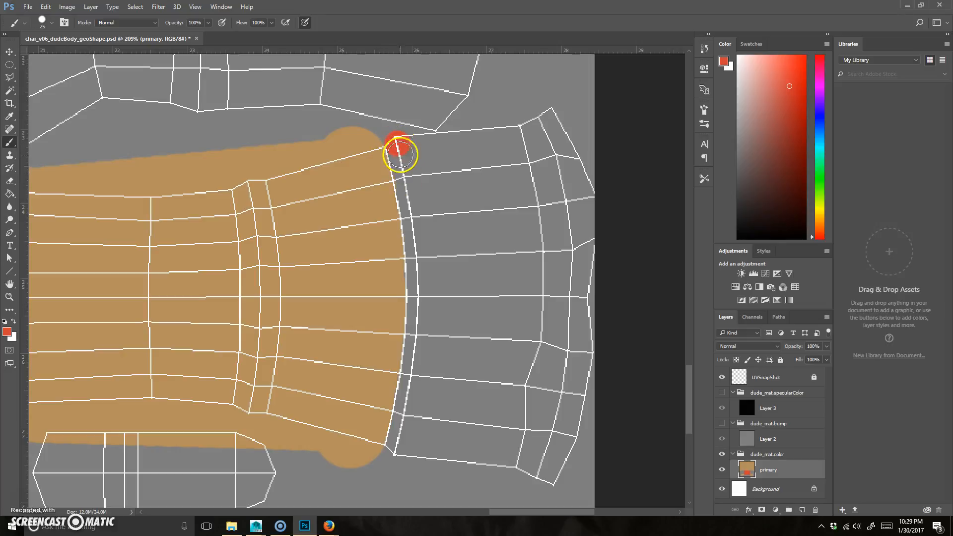
left_click(406, 179, "shift")
left_click(415, 213, "shift")
left_click(418, 253, "shift")
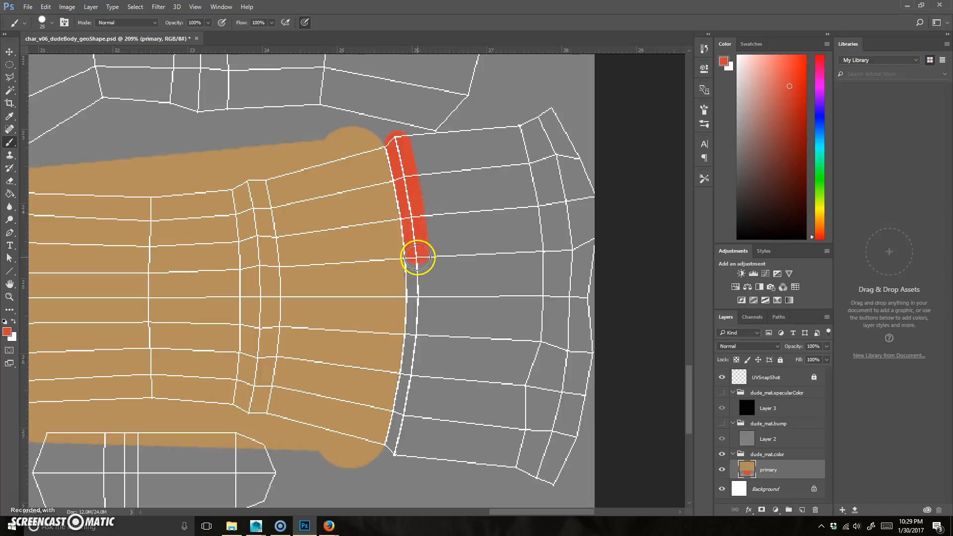
left_click(419, 298, "shift")
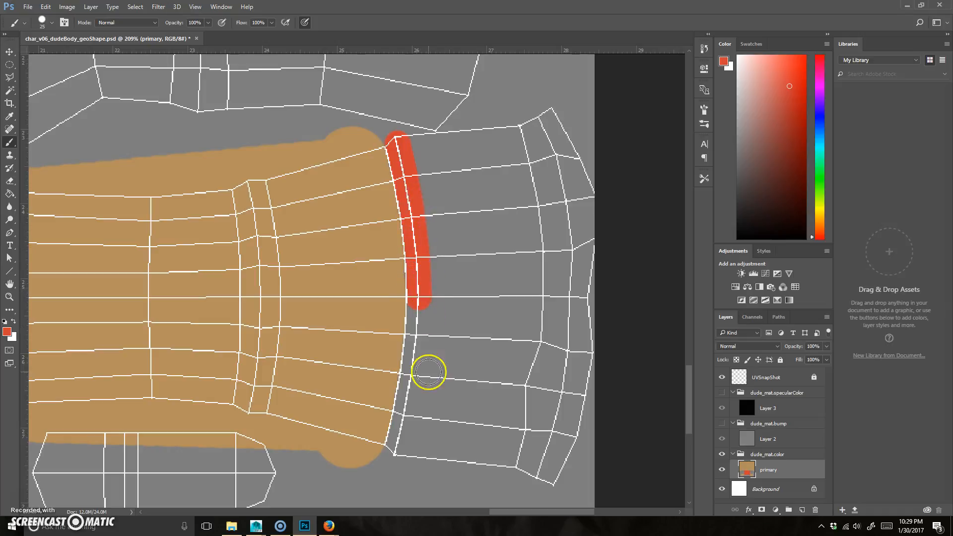
left_click(416, 339, "shift")
left_click(411, 377, "shift")
left_click(405, 416, "shift")
left_click(395, 451, "shift")
Fill the right arm shell's sleeve section with red from the seam out to the canvas edge.
mouse_move(404, 453)
left_mouse_down()
mouse_move(564, 472)
mouse_move(592, 485)
left_mouse_up()
mouse_move(405, 146)
left_mouse_down()
mouse_move(467, 141)
mouse_move(536, 112)
mouse_move(569, 140)
mouse_move(623, 248)
mouse_move(618, 296)
mouse_move(603, 167)
mouse_move(555, 134)
mouse_move(585, 216)
mouse_move(586, 292)
mouse_move(576, 148)
mouse_move(598, 220)
mouse_move(602, 362)
mouse_move(588, 421)
mouse_move(563, 457)
mouse_move(553, 458)
mouse_move(569, 372)
mouse_move(563, 147)
mouse_move(535, 130)
mouse_move(536, 116)
mouse_move(414, 156)
mouse_move(442, 233)
mouse_move(472, 185)
mouse_move(506, 159)
mouse_move(449, 152)
mouse_move(437, 156)
mouse_move(435, 181)
mouse_move(584, 227)
mouse_move(593, 192)
mouse_move(595, 217)
mouse_move(504, 167)
left_mouse_up()
mouse_move(546, 218)
left_mouse_down()
mouse_move(453, 189)
mouse_move(450, 320)
mouse_move(430, 250)
mouse_move(441, 300)
mouse_move(489, 203)
mouse_move(464, 191)
mouse_move(508, 249)
mouse_move(550, 249)
mouse_move(554, 262)
mouse_move(512, 222)
mouse_move(490, 236)
mouse_move(484, 329)
mouse_move(453, 305)
mouse_move(485, 281)
mouse_move(529, 274)
mouse_move(564, 341)
mouse_move(575, 418)
mouse_move(588, 345)
mouse_move(570, 451)
mouse_move(422, 446)
mouse_move(530, 451)
mouse_move(542, 278)
mouse_move(533, 414)
mouse_move(514, 367)
mouse_move(537, 413)
mouse_move(532, 386)
mouse_move(518, 441)
mouse_move(507, 441)
mouse_move(480, 371)
mouse_move(474, 319)
mouse_move(456, 336)
mouse_move(430, 406)
mouse_move(434, 332)
mouse_move(428, 420)
left_mouse_up()
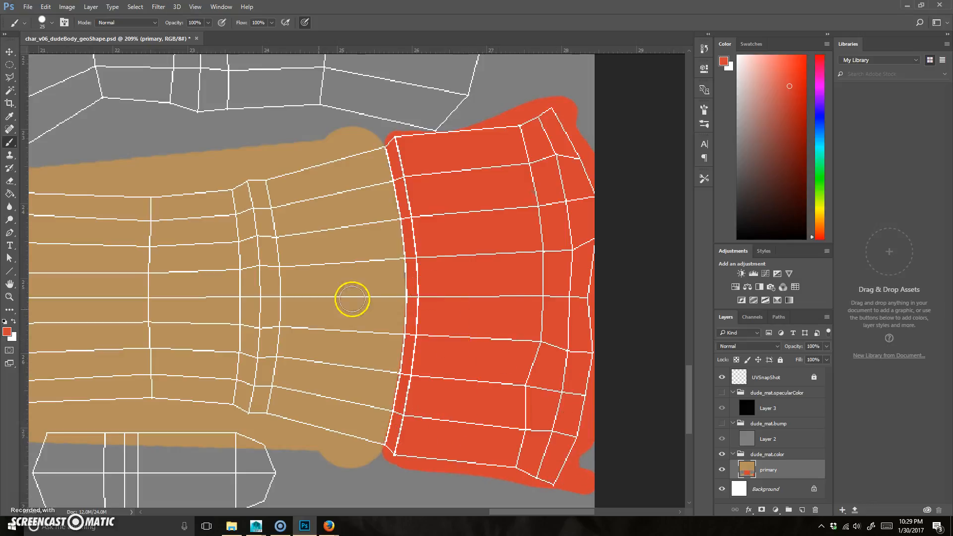
Outline the left arm shell's sleeve section in red along its seam and outer edges.
left_click_drag(348, 300, 645, 273)
left_click_drag(293, 347, 606, 318)
left_click_drag(229, 278, 620, 294)
left_click_drag(502, 250, 635, 294)
mouse_move(228, 94)
left_mouse_down()
mouse_move(169, 125)
mouse_move(178, 380)
mouse_move(175, 463)
mouse_move(161, 467)
mouse_move(169, 160)
mouse_move(193, 439)
mouse_move(171, 504)
mouse_move(248, 448)
mouse_move(360, 446)
mouse_move(374, 430)
mouse_move(352, 361)
mouse_move(343, 266)
mouse_move(350, 276)
mouse_move(371, 119)
left_mouse_up()
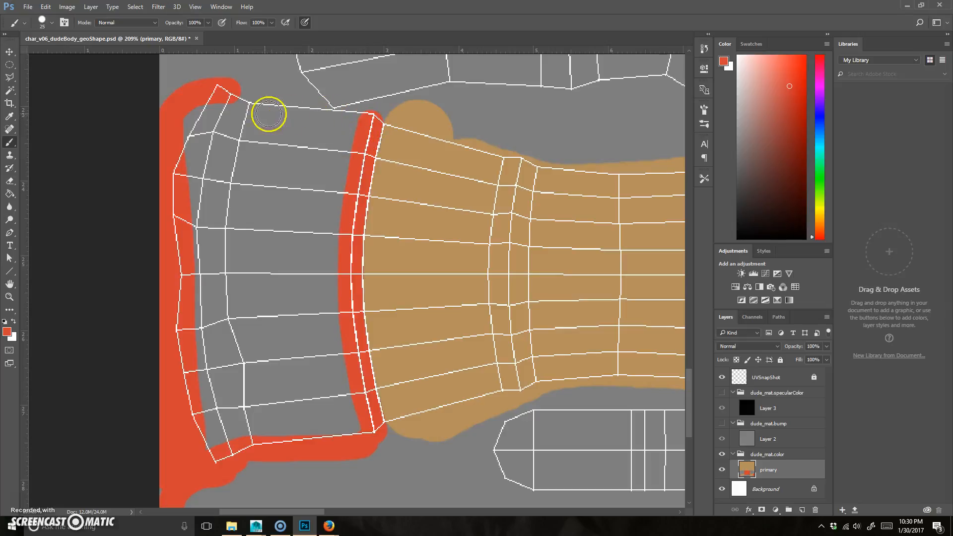
left_click(246, 115, "shift")
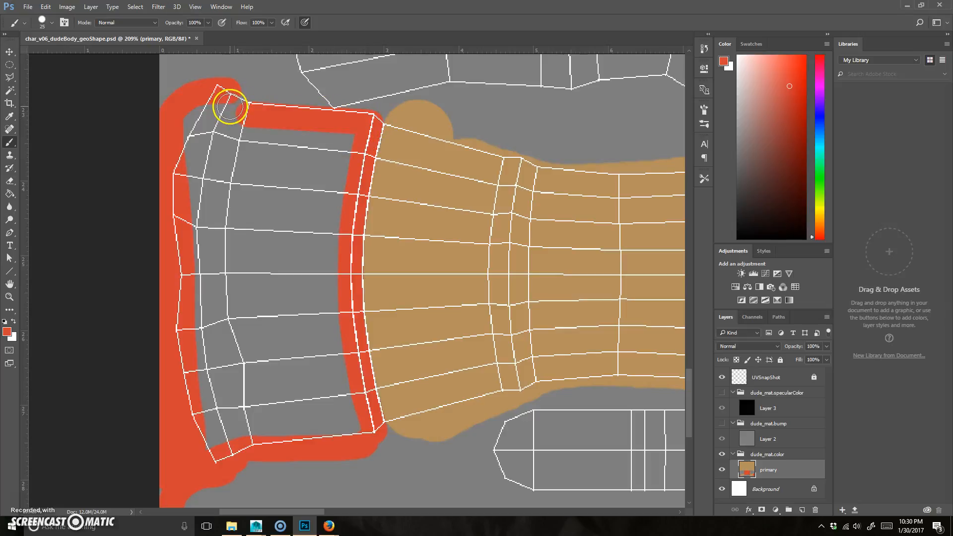
Enlarge the brush and fill the inside of the left arm shell's sleeve section with red.
key("bracketright")
key("bracketright")
key("bracketright")
key("bracketright")
key("bracketright")
key("bracketright")
key("bracketright")
key("bracketright")
key("bracketright")
key("bracketright")
key("bracketright")
key("bracketright")
key("bracketright")
key("bracketright")
key("bracketleft")
key("bracketleft")
key("bracketleft")
key("bracketleft")
key("bracketleft")
mouse_move(223, 150)
left_mouse_down()
mouse_move(201, 143)
mouse_move(300, 161)
mouse_move(188, 263)
mouse_move(207, 391)
mouse_move(246, 426)
mouse_move(281, 431)
mouse_move(251, 343)
mouse_move(237, 214)
mouse_move(270, 270)
mouse_move(284, 367)
mouse_move(322, 432)
mouse_move(339, 382)
mouse_move(325, 220)
mouse_move(341, 139)
left_mouse_up()
Pick a muted blue and paint the trouser leg shell to the right of the torso with a 40 px brush.
key("bracketleft")
key("bracketleft")
key("bracketleft")
key("bracketleft")
key("bracketleft")
key("ctrl+minus")
key("ctrl+minus")
key("ctrl+minus")
key("ctrl+minus")
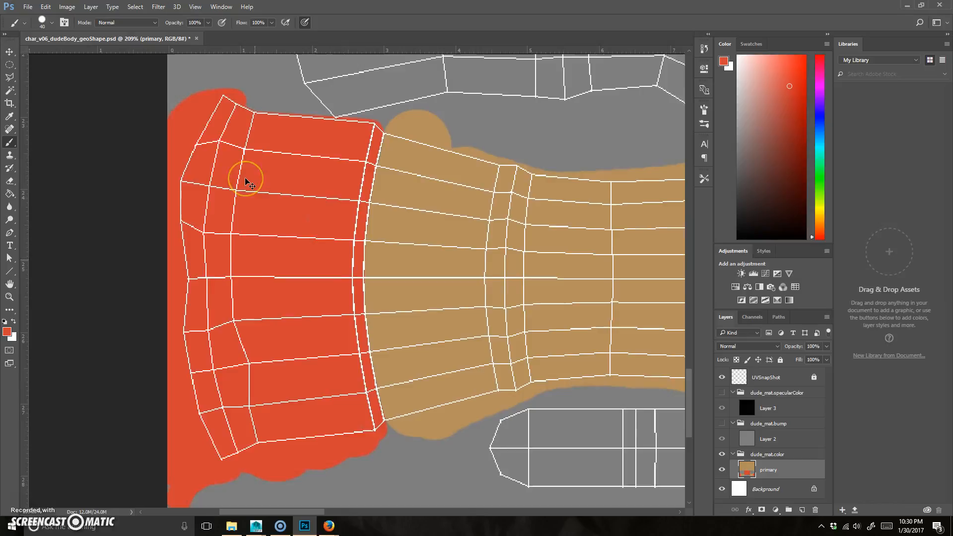
mouse_move(562, 254)
left_mouse_down()
mouse_move(410, 308)
mouse_move(551, 270)
left_mouse_up()
left_click_drag(598, 320, 430, 353)
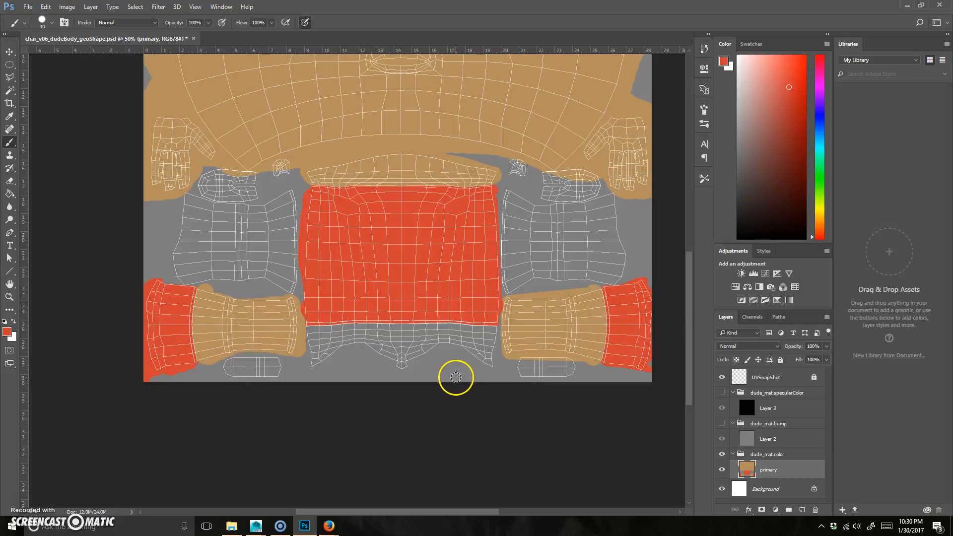
left_click_drag(822, 140, 824, 134)
left_click(775, 147)
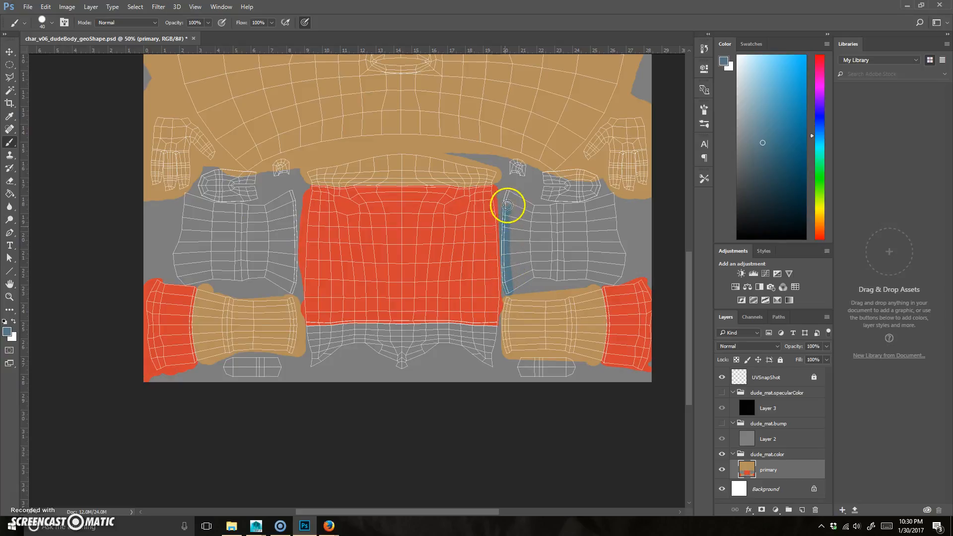
left_click_drag(575, 208, 609, 206)
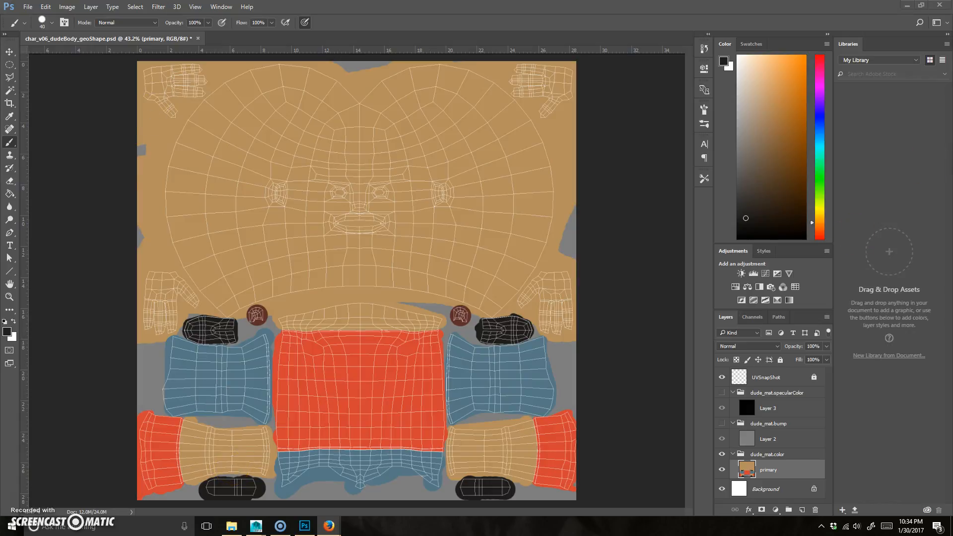
Save the painted texture PSD.
key("ctrl+s")
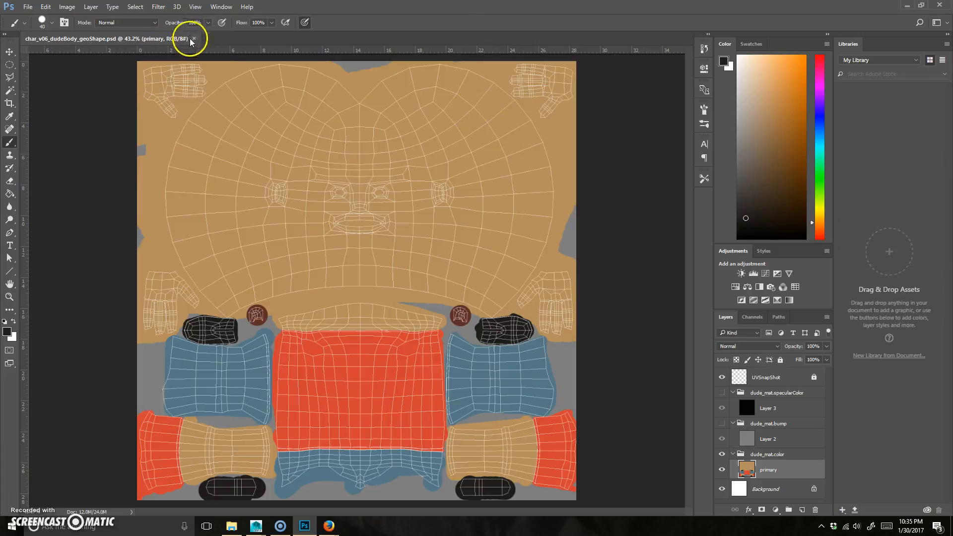
left_click(261, 231)
left_click(483, 203, "shift")
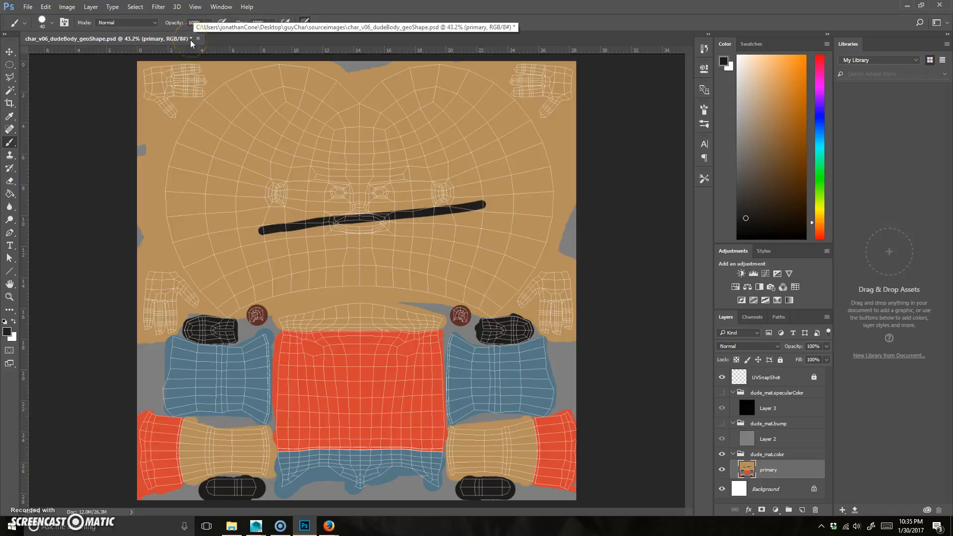
key("ctrl+z")
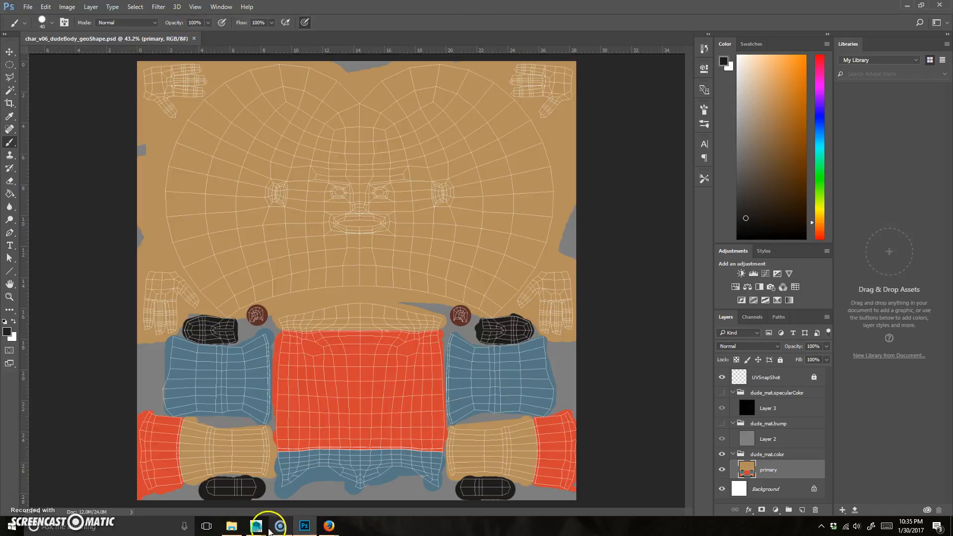
Switch to Maya and select the character's body mesh to show its texture in the UV Editor.
mouse_move(256, 525)
left_click(283, 494)
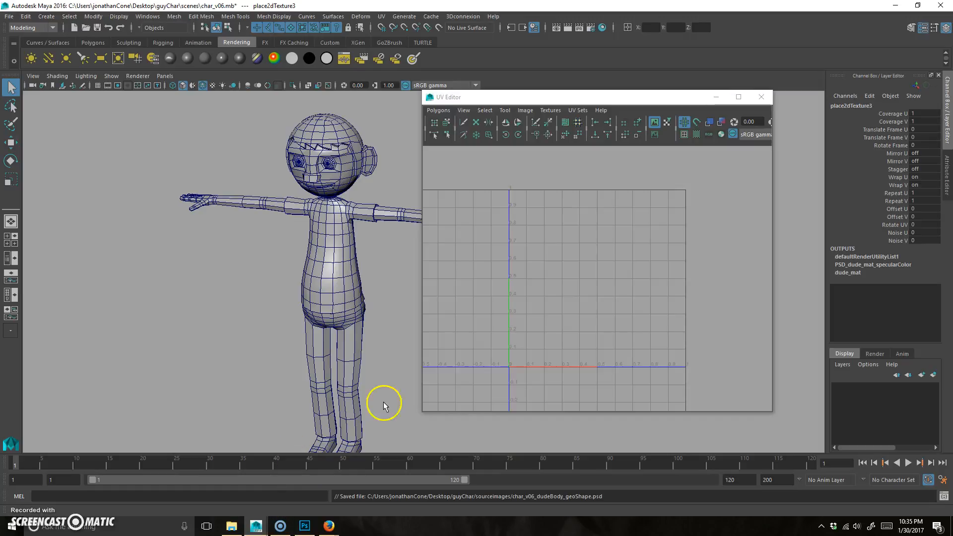
left_click(361, 252)
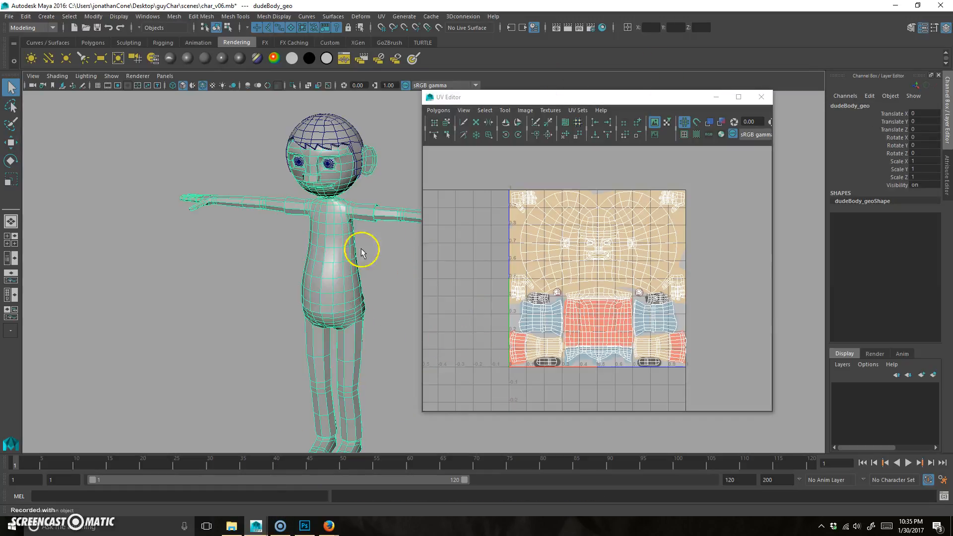
Turn on textured shading in the viewport and inspect the painted body texture on the character.
left_click_drag(322, 311, 413, 317)
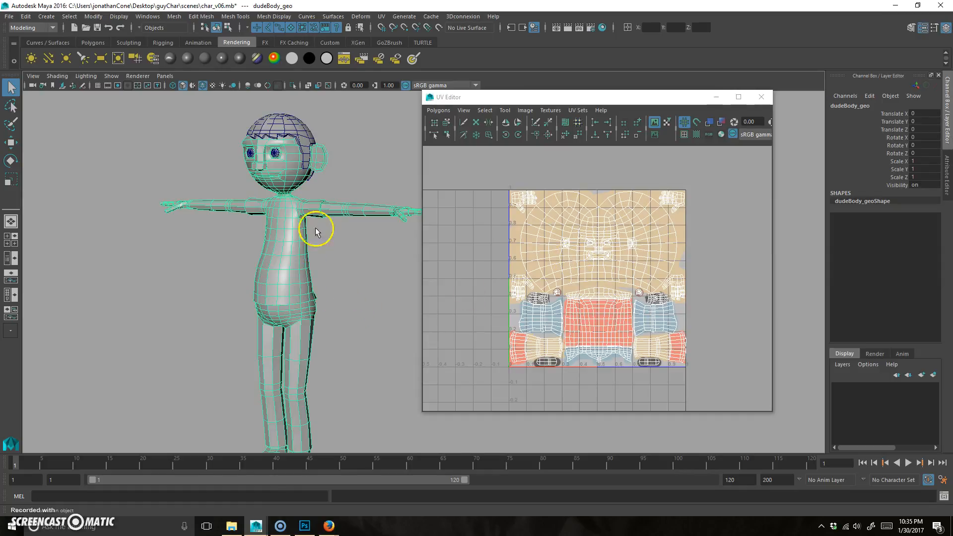
key("6")
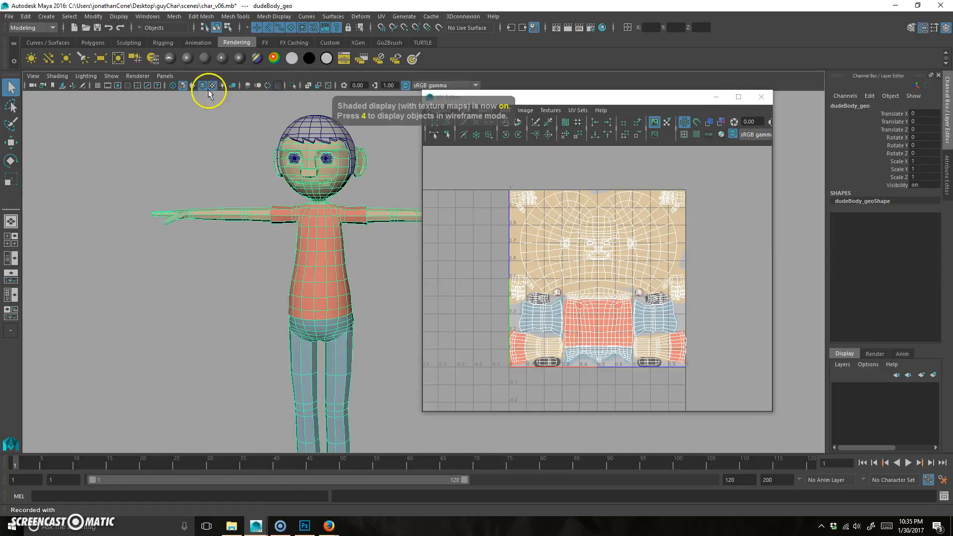
left_click(212, 86)
left_click(213, 85)
left_click_drag(391, 317, 355, 320)
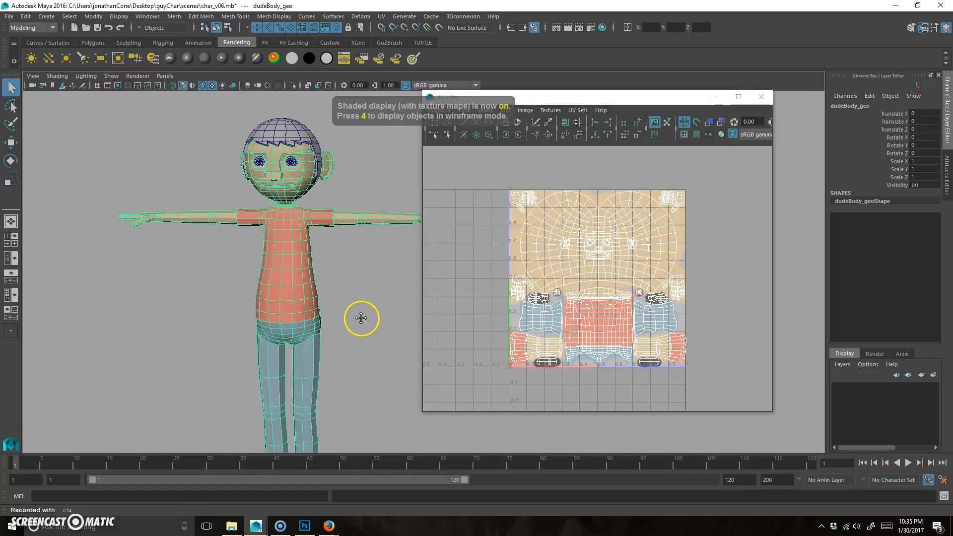
Turn off the wireframe overlay on the shaded character and clear the mesh selection.
left_click(365, 278)
left_click(287, 264)
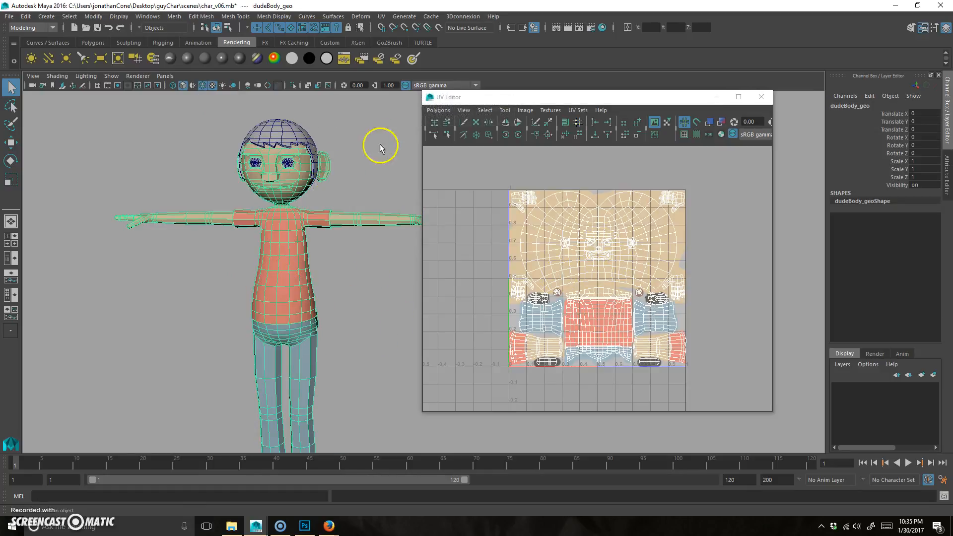
left_click(201, 89)
left_click(377, 315)
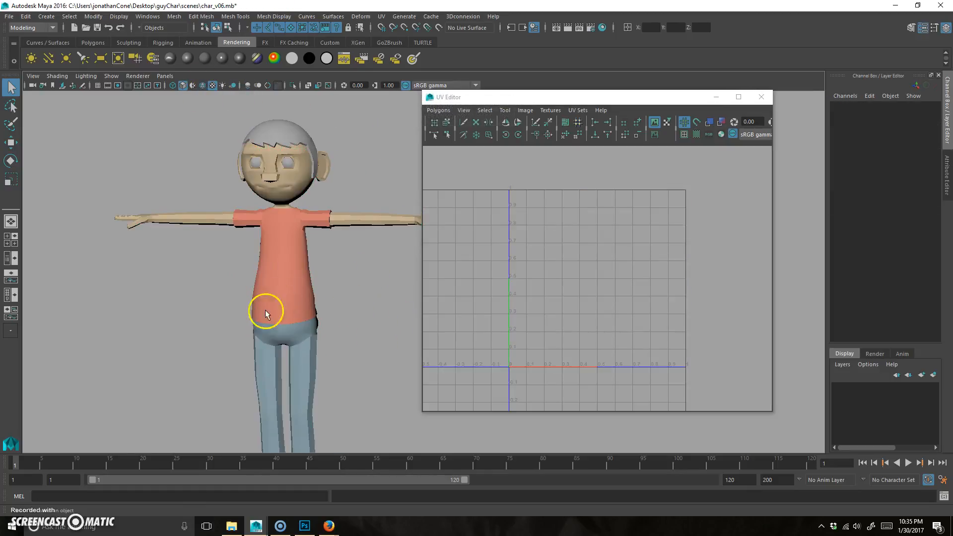
Examine the painted shirt and trousers up close on the model and against the body's UV layout.
scroll(265, 310, "up", 2)
left_click(268, 283)
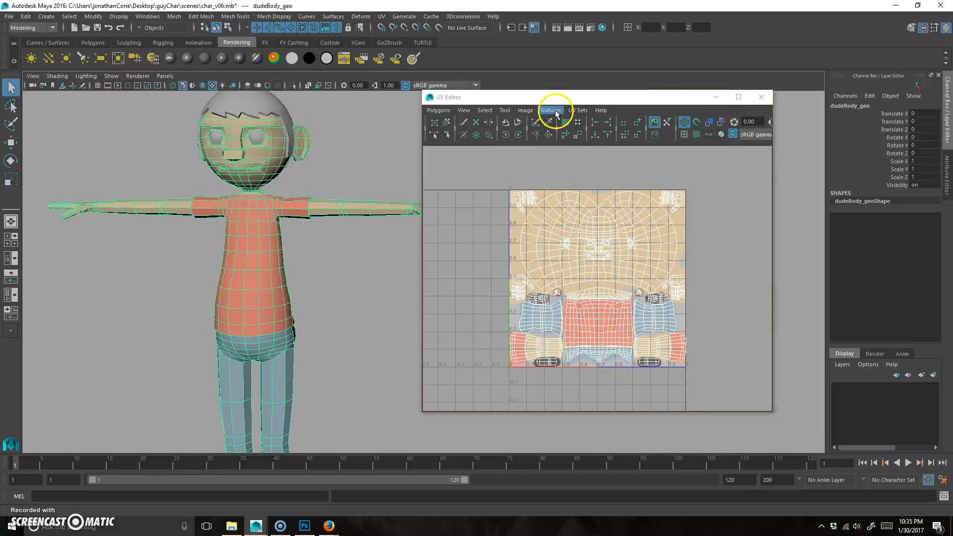
left_click(524, 111)
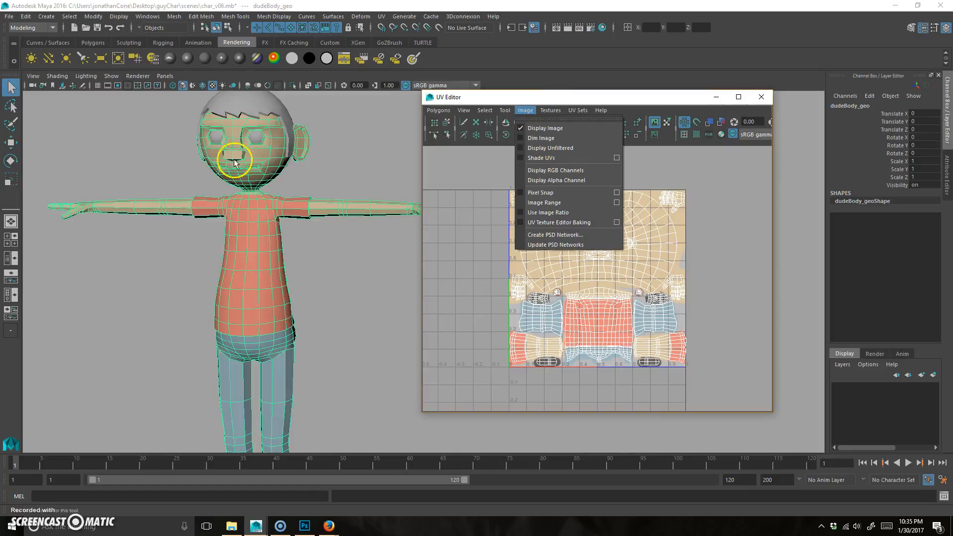
left_click_drag(165, 315, 249, 291)
left_click(330, 282)
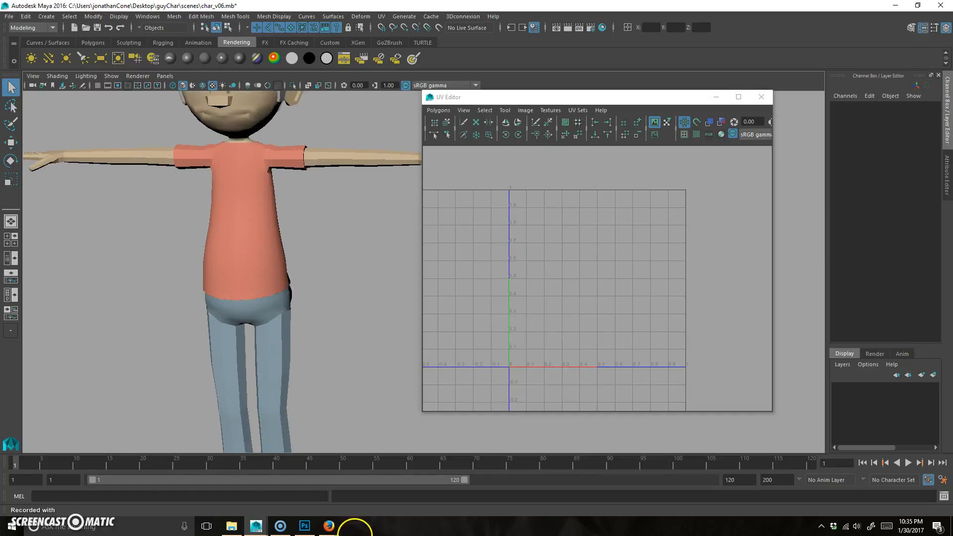
Leave Maya, switch through Photoshop to Firefox and open bing.com.
left_click(304, 526)
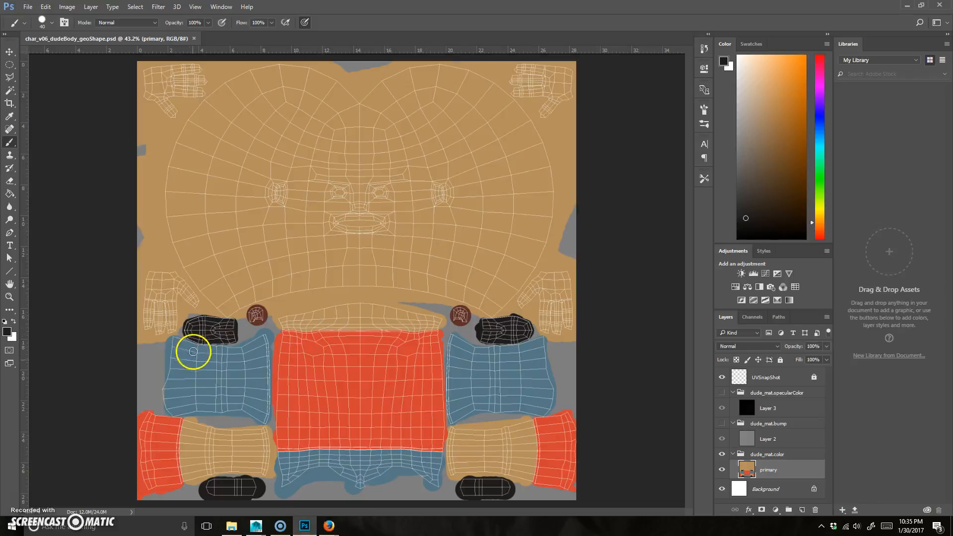
mouse_move(331, 526)
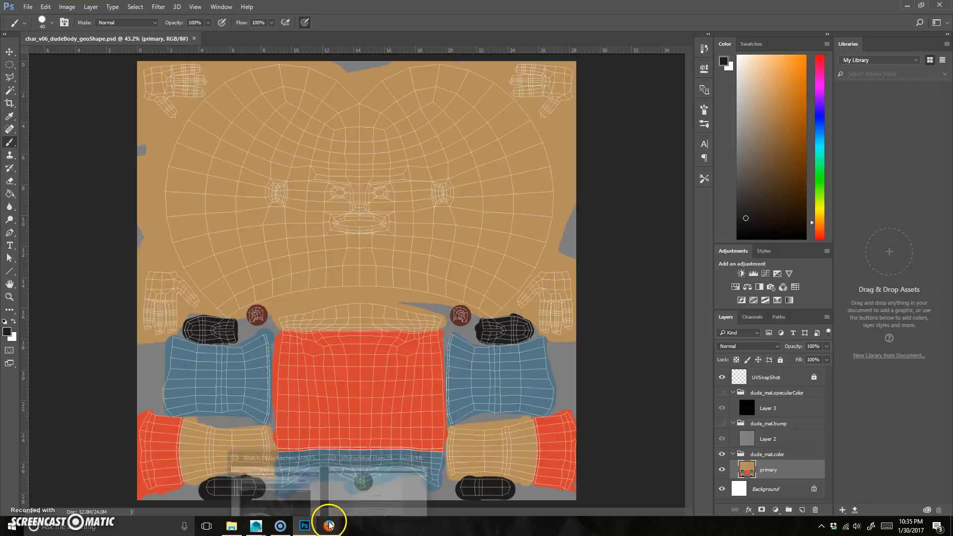
middle_click(331, 529)
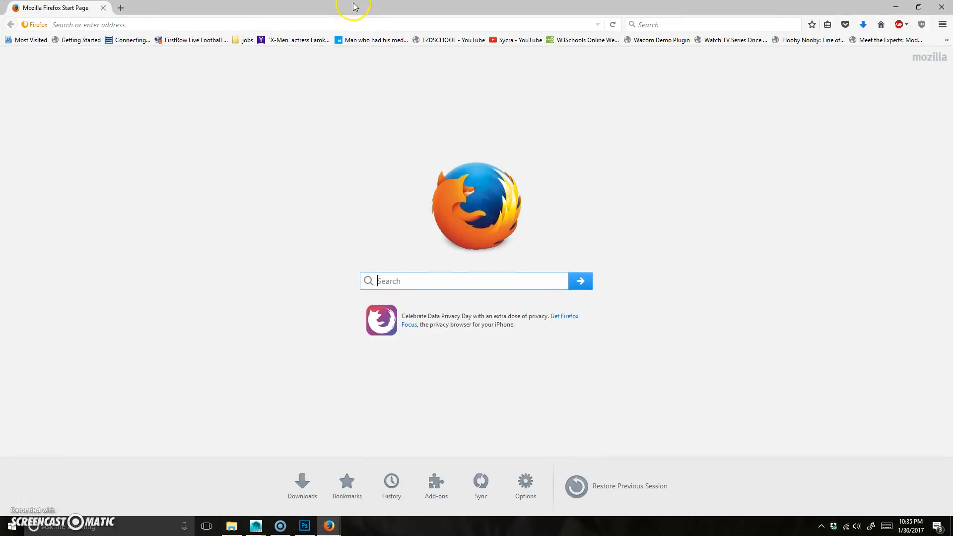
left_click(356, 23)
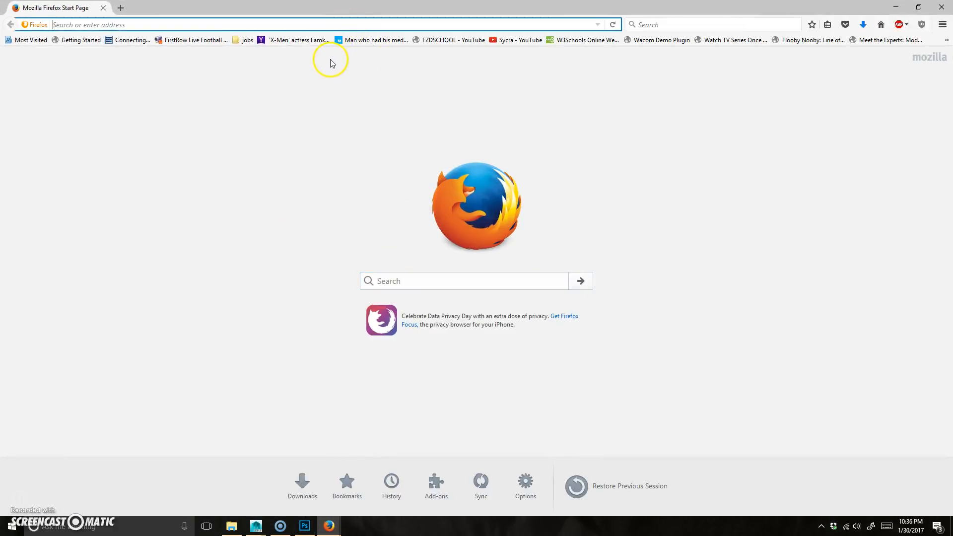
type("bing.com")
key("Return")
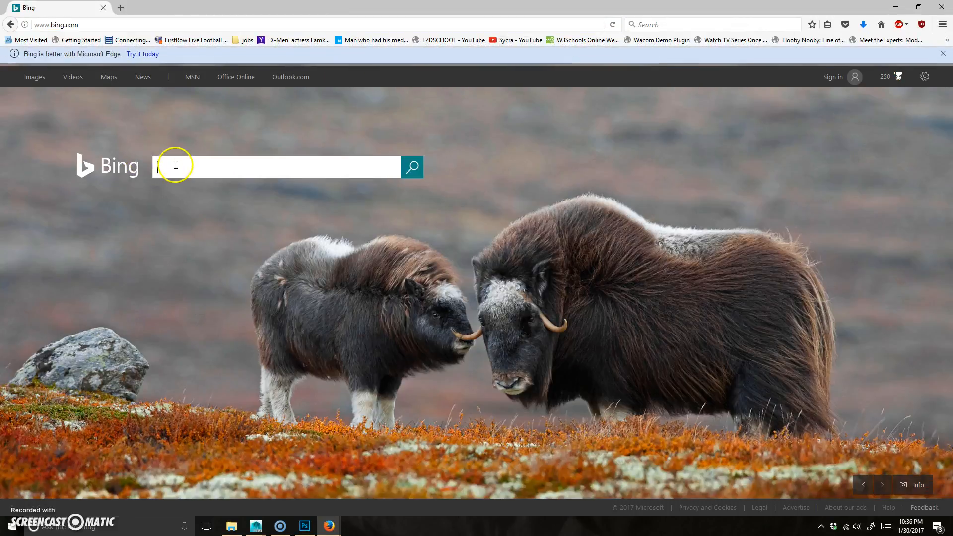
Search Bing for "jean texture" and show the image results.
left_click(176, 167)
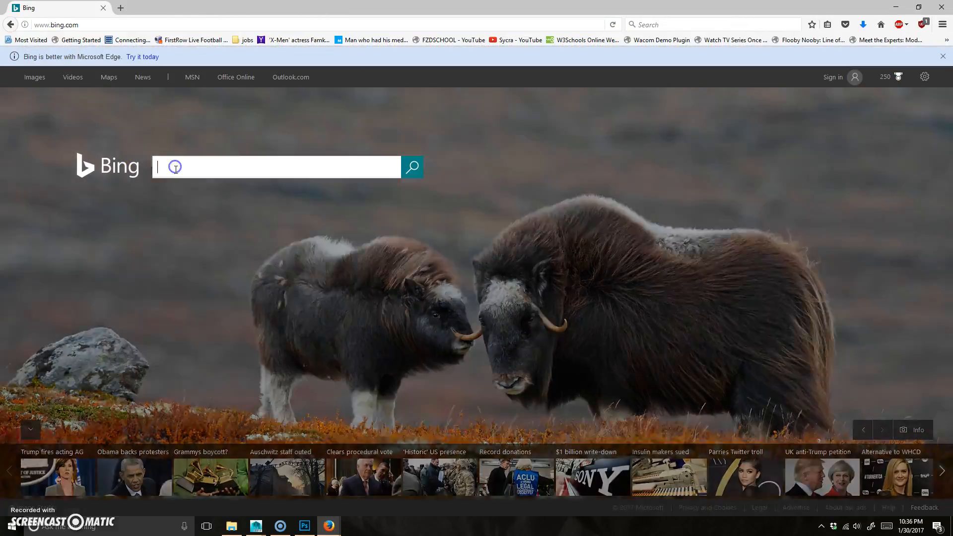
type("jean")
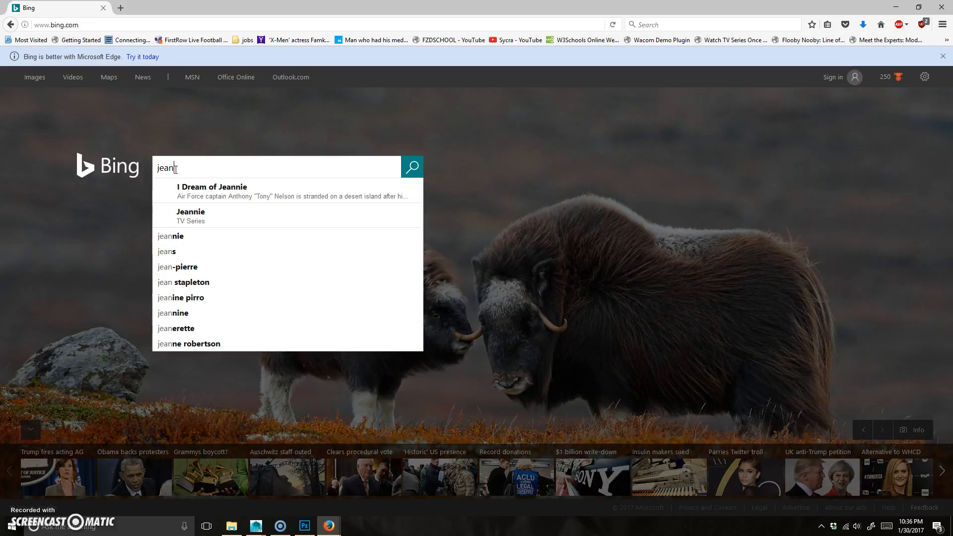
type(" texture")
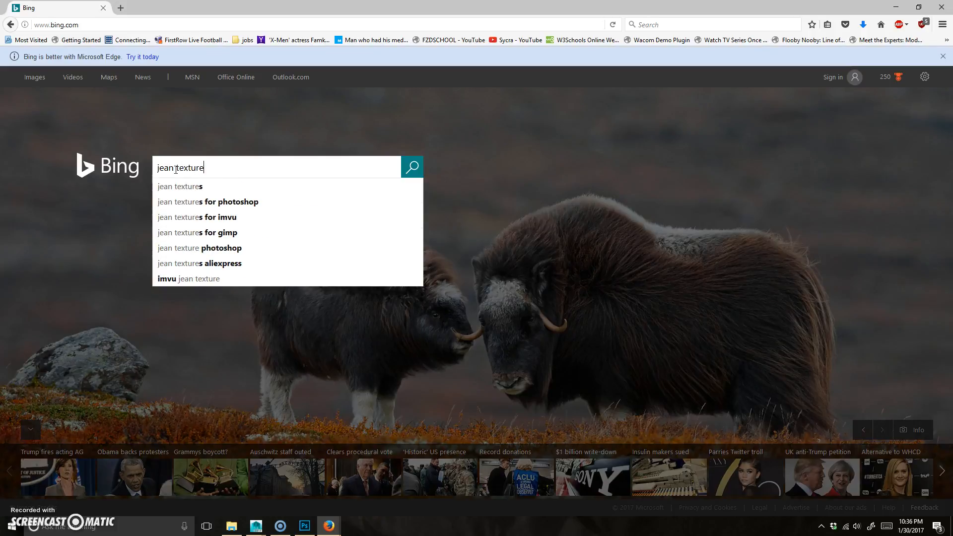
key("Return")
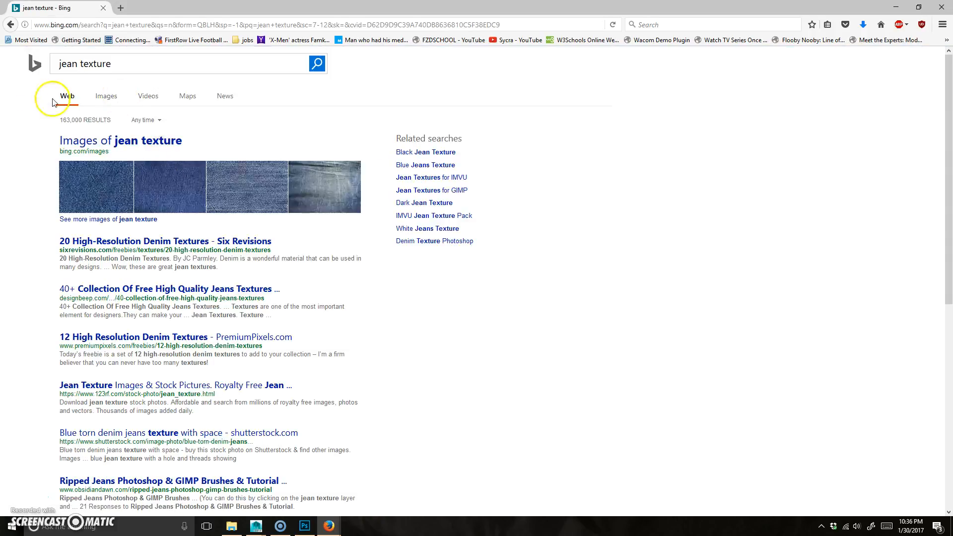
left_click(106, 96)
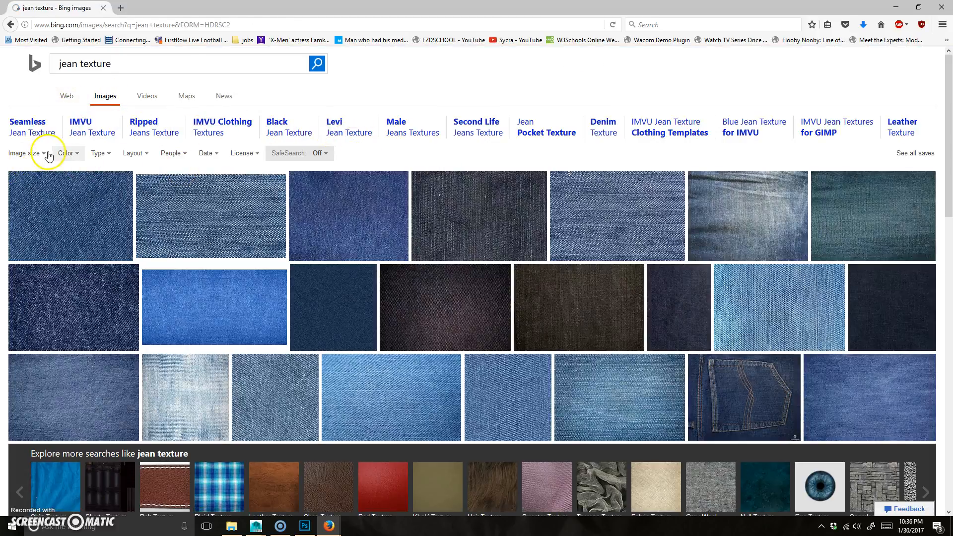
Filter the image results to Large size and the licence Free to modify, share, and use commercially.
left_click(44, 154)
left_click(16, 217)
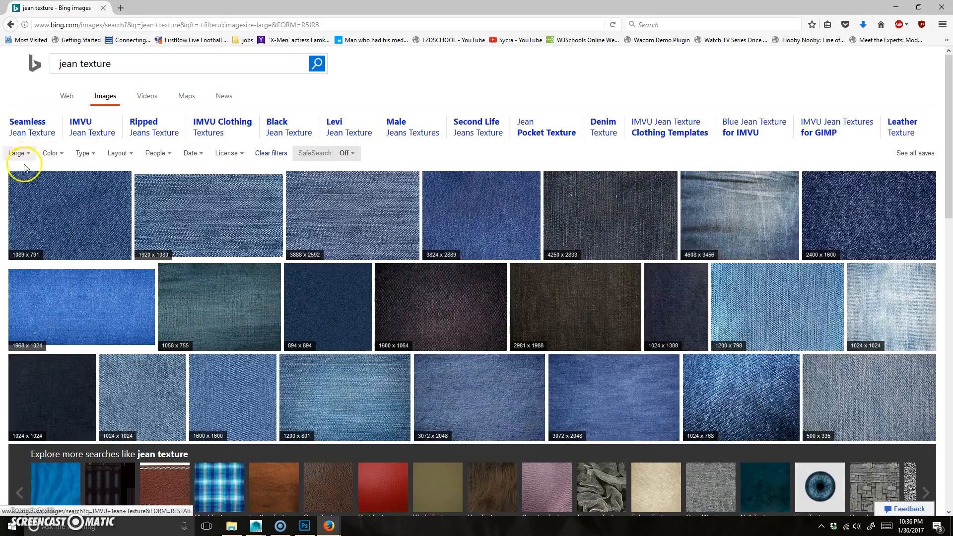
left_click(94, 157)
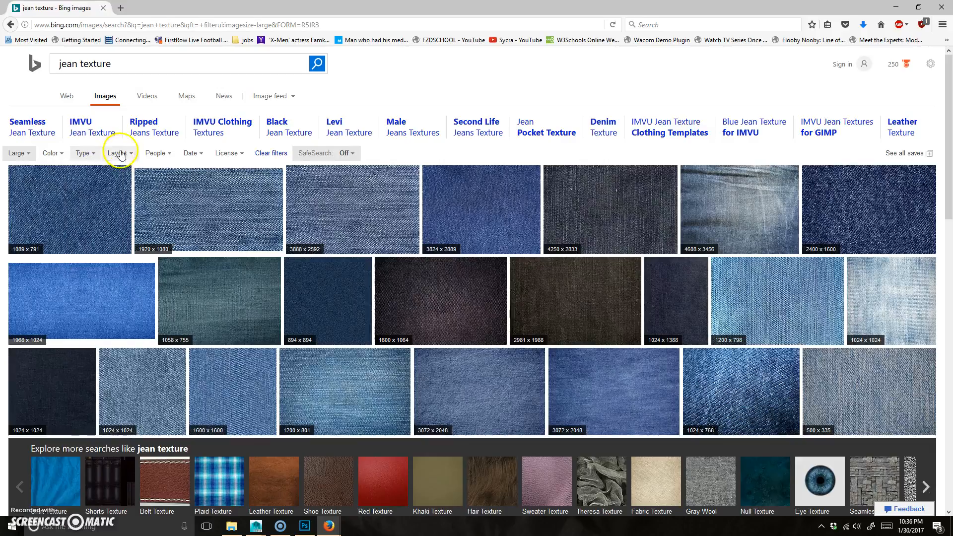
left_click(230, 153)
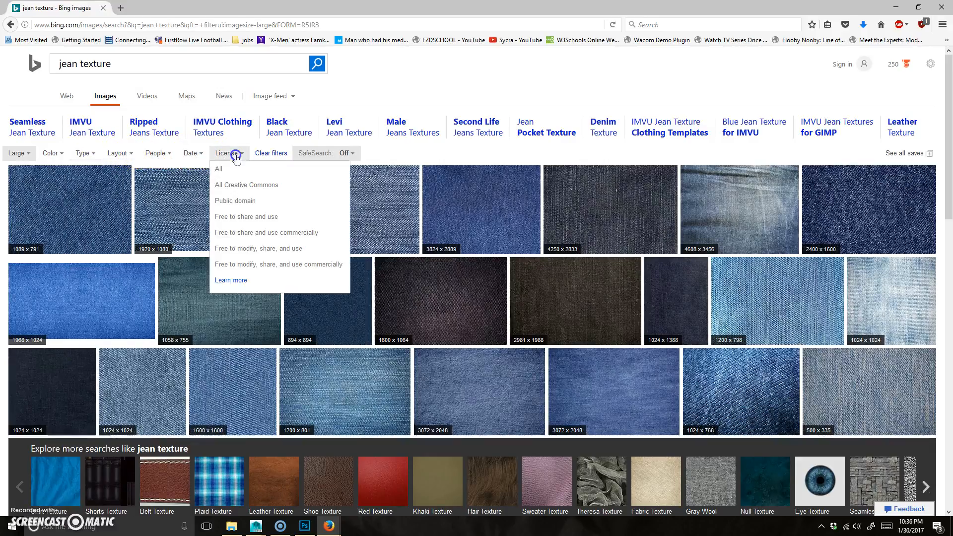
left_click(285, 265)
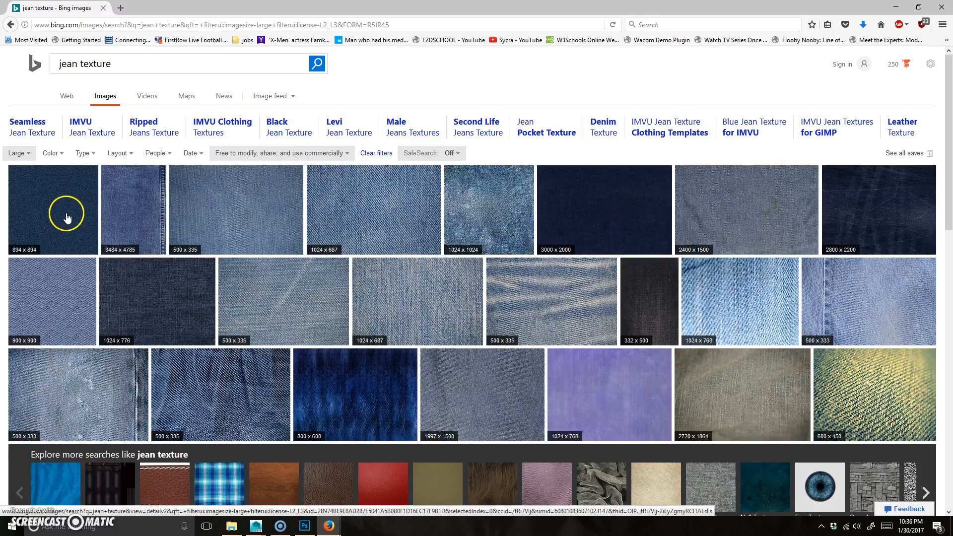
Open the dark blue 894 x 894 Denim Texture image at full size and copy it.
mouse_move(64, 219)
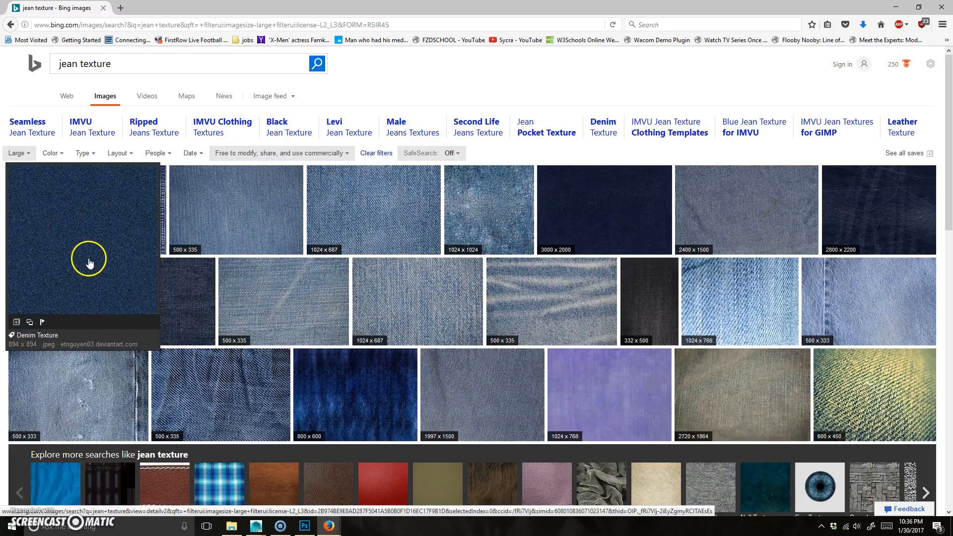
left_click(62, 243)
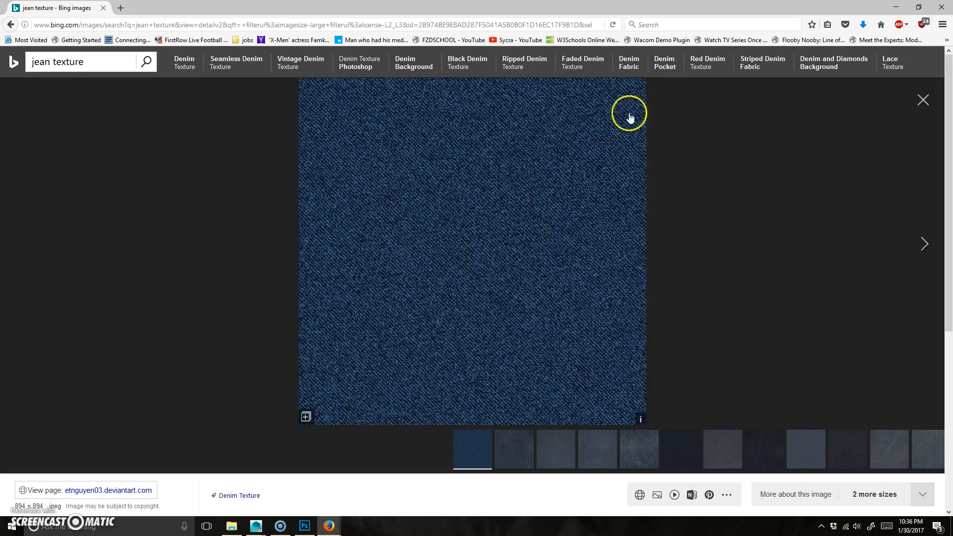
left_click(475, 247)
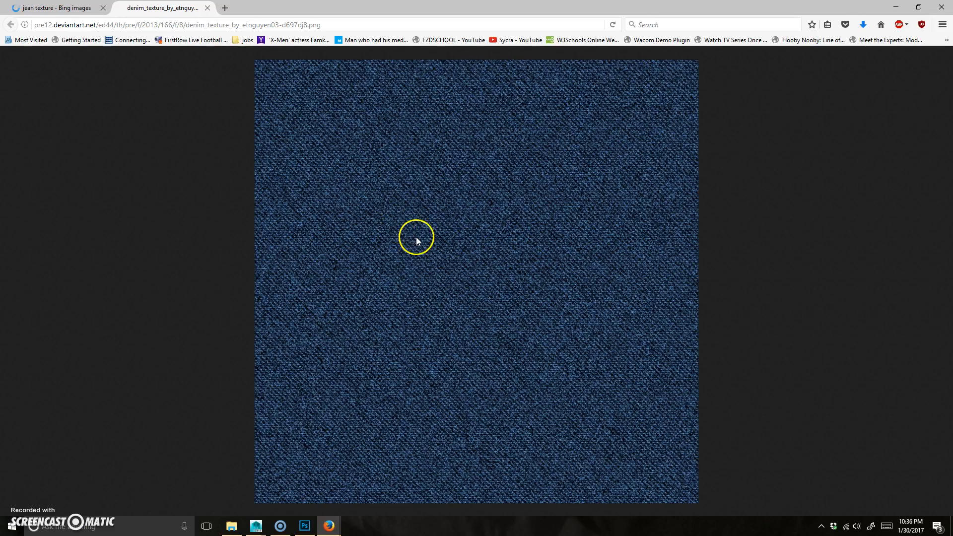
right_click(479, 232)
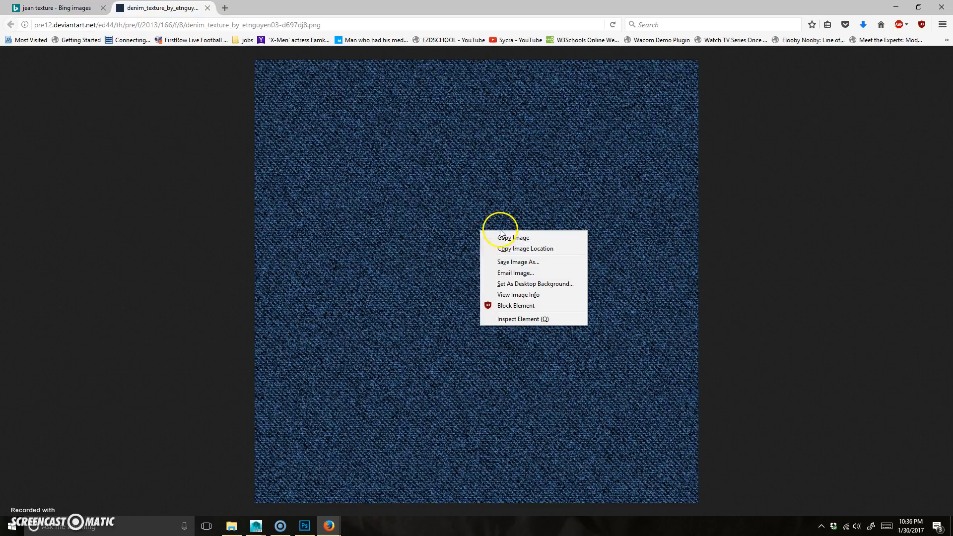
left_click(527, 238)
Switch to Photoshop and paste the denim image onto a new layer above the primary layer.
left_click(304, 525)
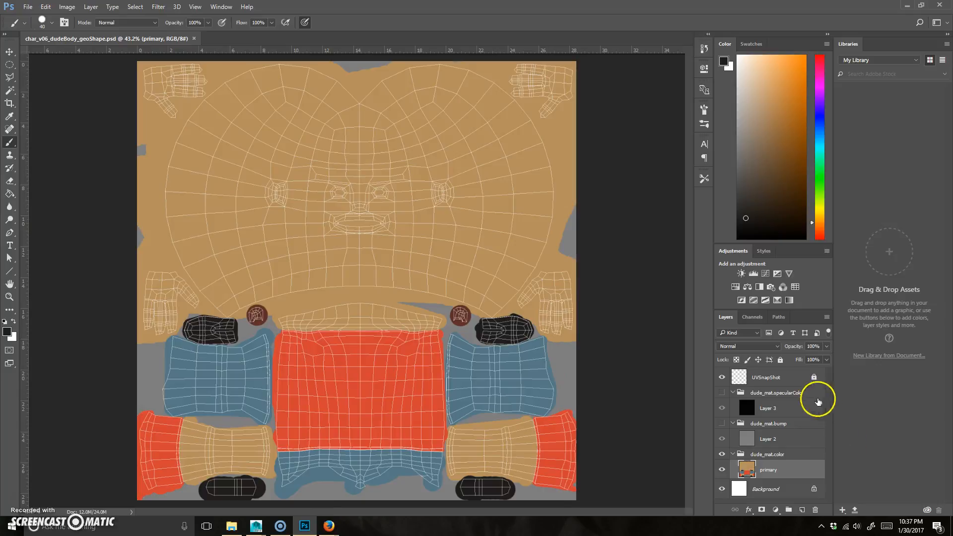
left_click(801, 510)
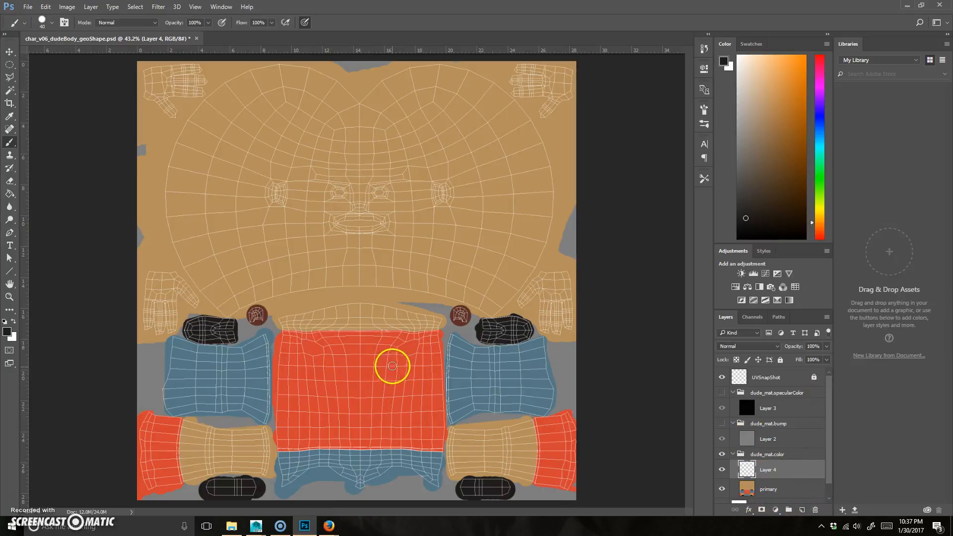
key("ctrl+v")
Move the denim over the trouser leg shell right of the torso and place copies over the other leg and the waist shell.
key("v")
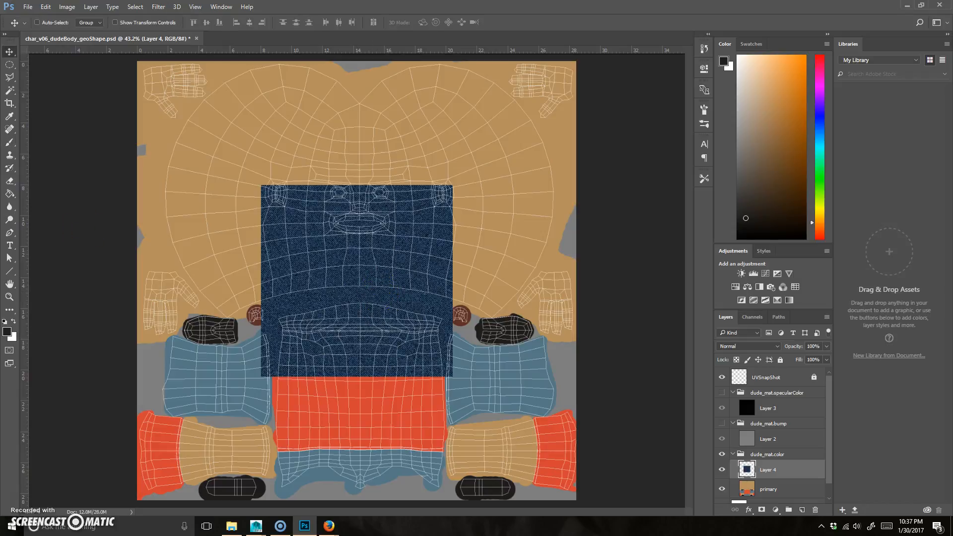
left_click_drag(442, 304, 564, 367)
key("ctrl")
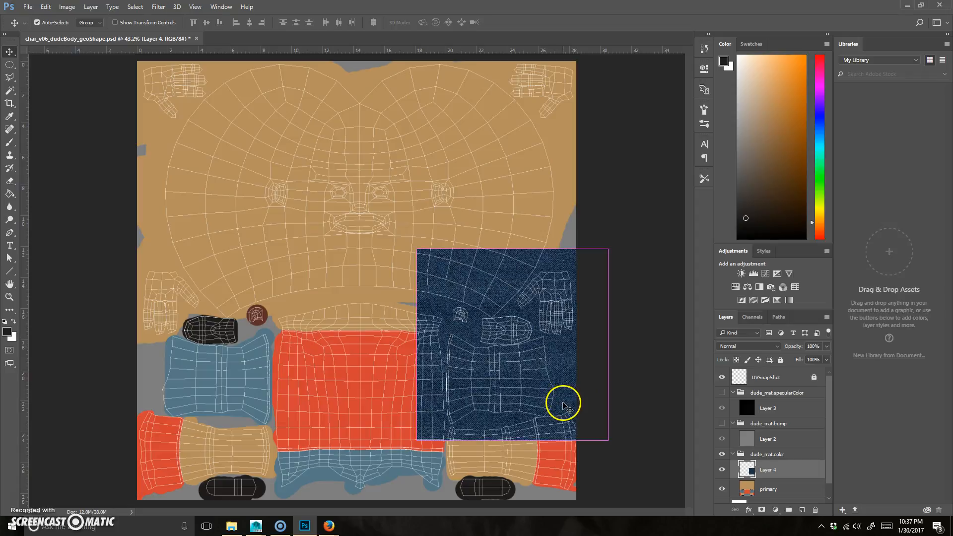
left_click_drag(517, 344, 251, 346)
key("ctrl")
left_click_drag(435, 414, 344, 511)
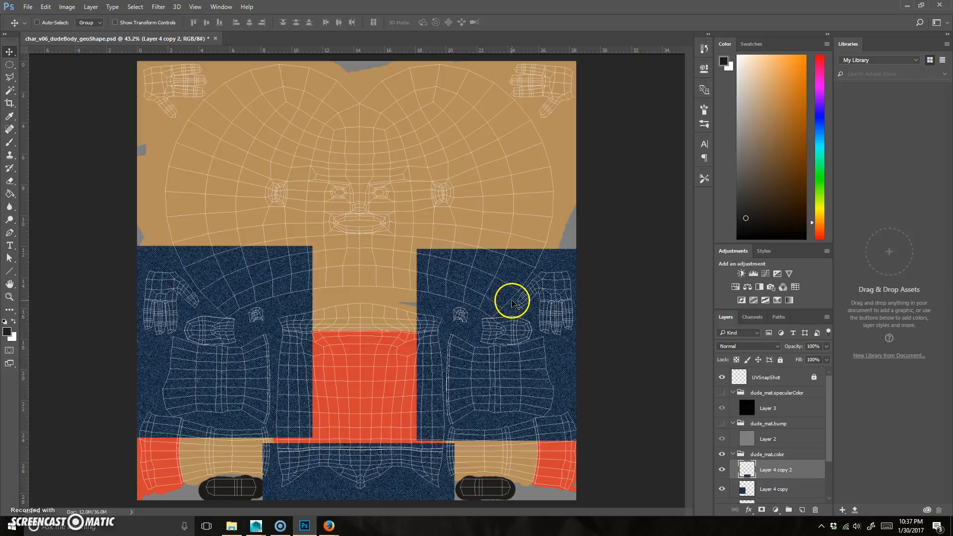
Select the Eraser tool and enlarge its brush to 600 px.
key("e")
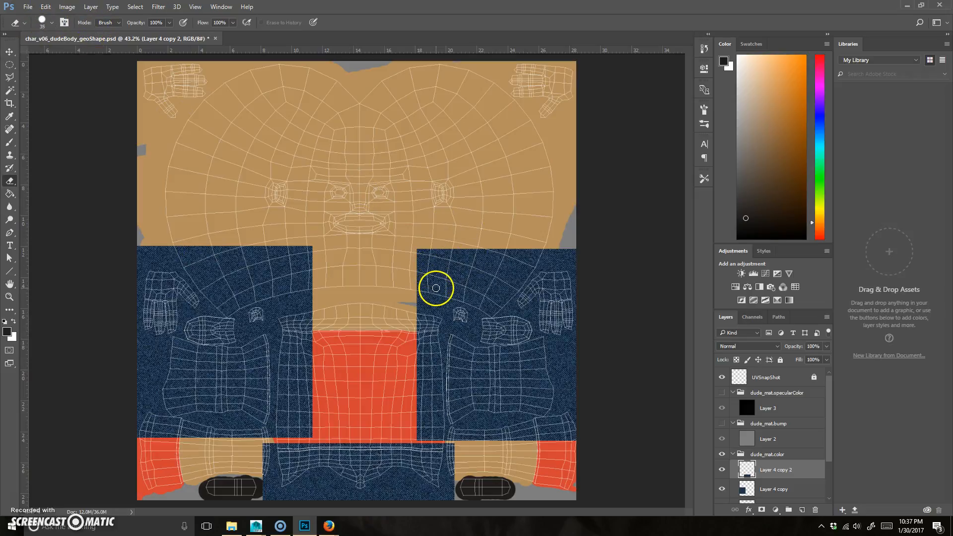
key("bracketright")
key("bracketright")
key("bracketright")
key("bracketright")
key("bracketright")
key("bracketright")
key("bracketright")
key("bracketright")
key("bracketright")
key("bracketright")
key("bracketright")
key("bracketright")
key("bracketright")
key("bracketright")
key("bracketright")
key("bracketright")
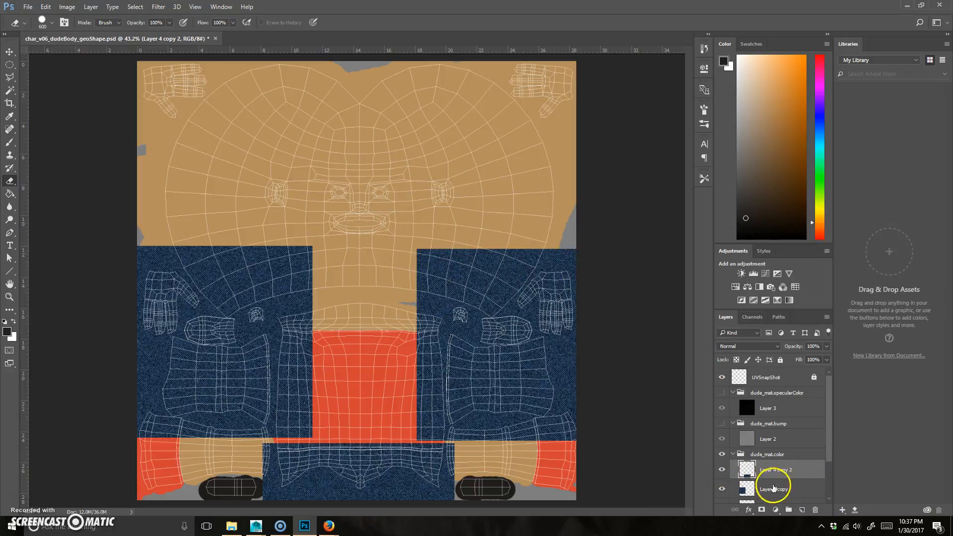
Merge the three denim layers into one layer.
left_click_drag(829, 433, 832, 459)
left_click(772, 468, "shift")
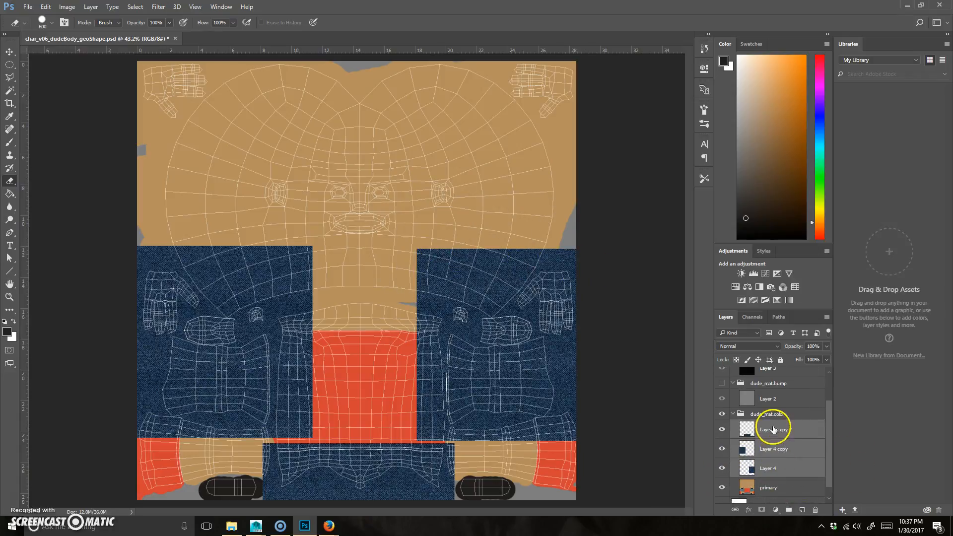
right_click(779, 427)
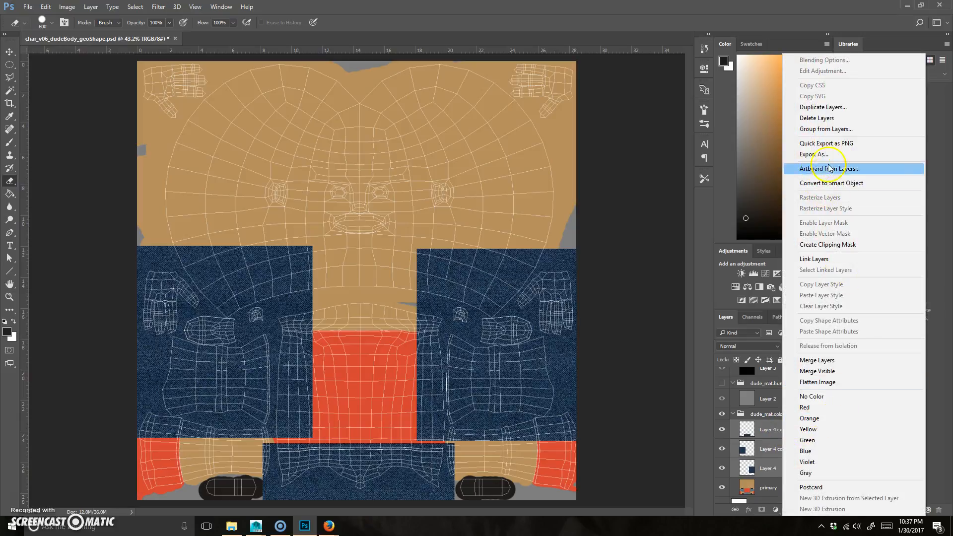
left_click(838, 362)
Undo the first eraser stroke and erase the surplus denim covering the skin and hands above both trouser leg shells.
mouse_move(350, 238)
left_mouse_down()
mouse_move(392, 230)
mouse_move(414, 257)
mouse_move(555, 259)
mouse_move(546, 272)
mouse_move(428, 271)
left_mouse_up()
key("ctrl+z")
mouse_move(547, 268)
left_mouse_down()
mouse_move(365, 236)
mouse_move(259, 235)
mouse_move(122, 259)
mouse_move(330, 265)
mouse_move(477, 329)
mouse_move(579, 267)
left_mouse_up()
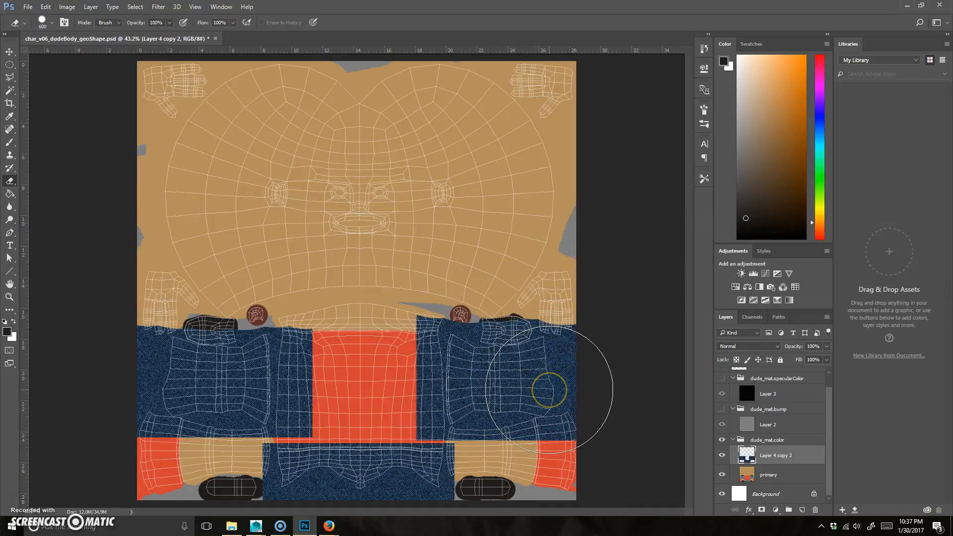
left_click_drag(548, 391, 541, 395)
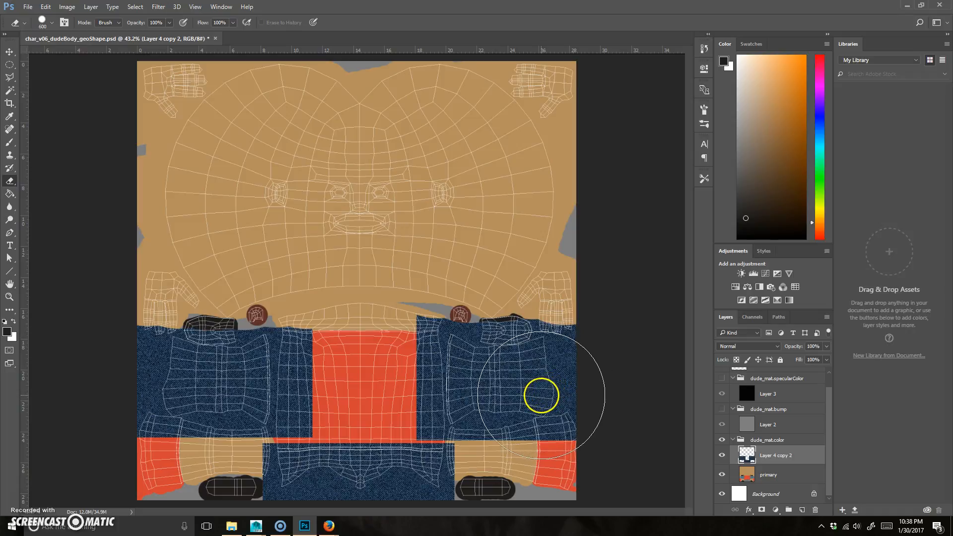